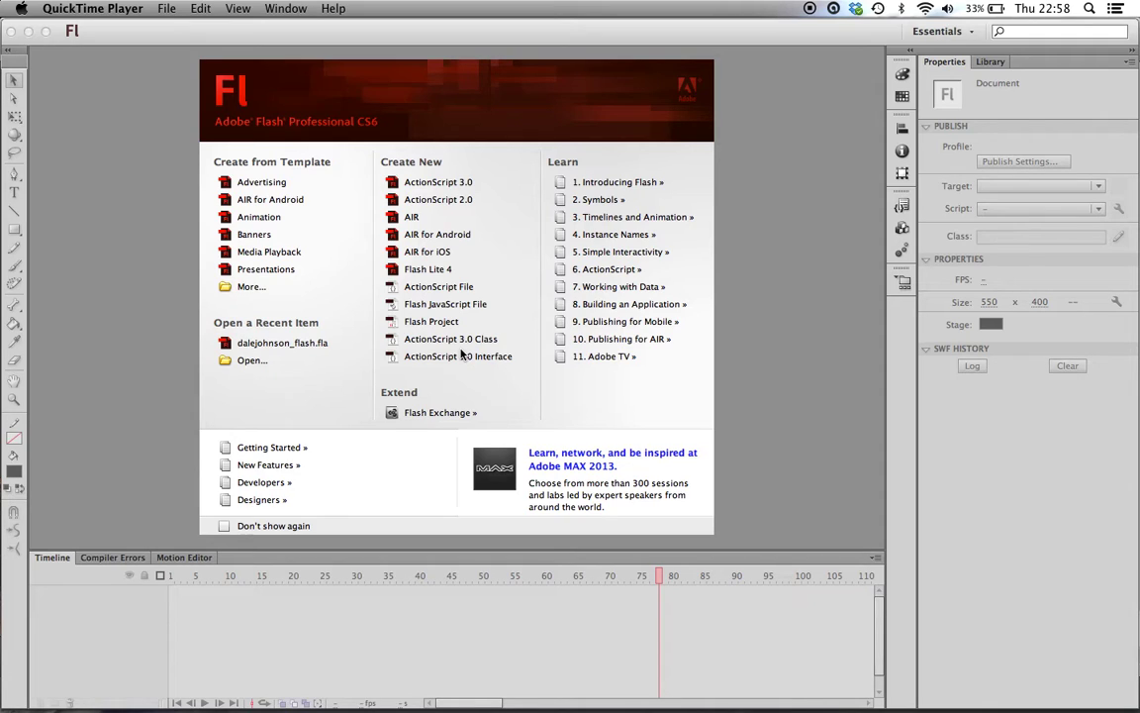
# Step: Create a new ActionScript 2.0 document and set the stage size to 650 × 500 px
pyautogui.click(472, 202)
pyautogui.click(473, 202)
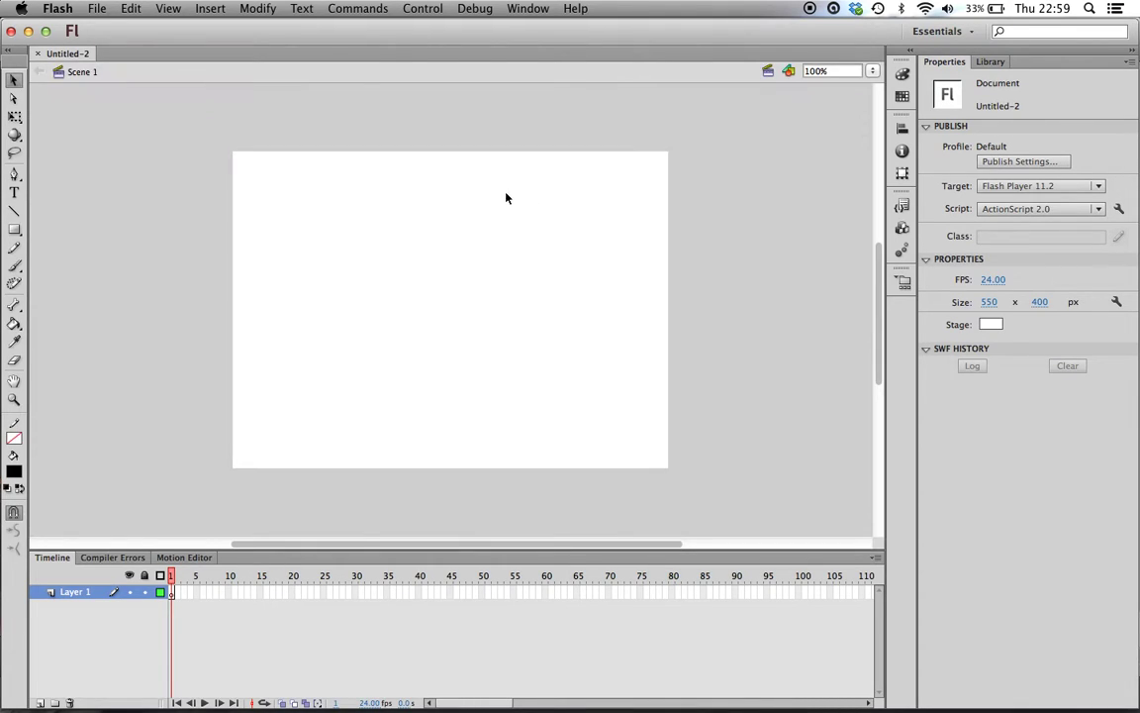
pyautogui.click(990, 301)
pyautogui.write('650')
pyautogui.press('Tab')
pyautogui.write('500')
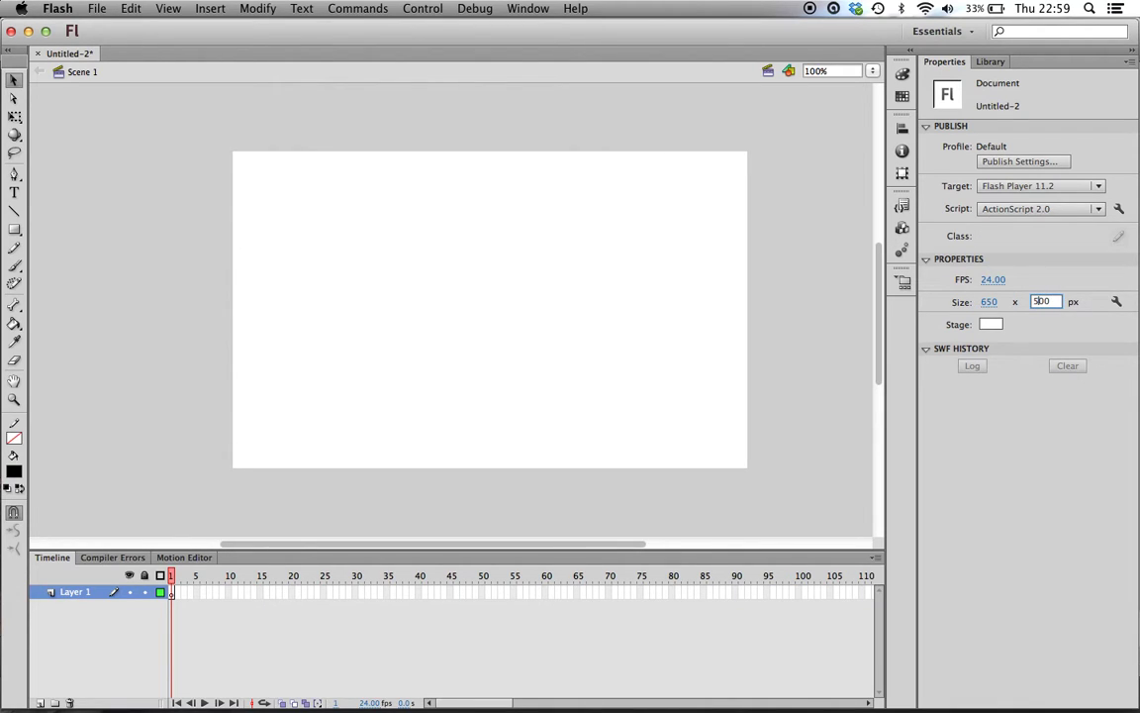
# Step: Set the document frame rate to 30 fps
pyautogui.click(989, 279)
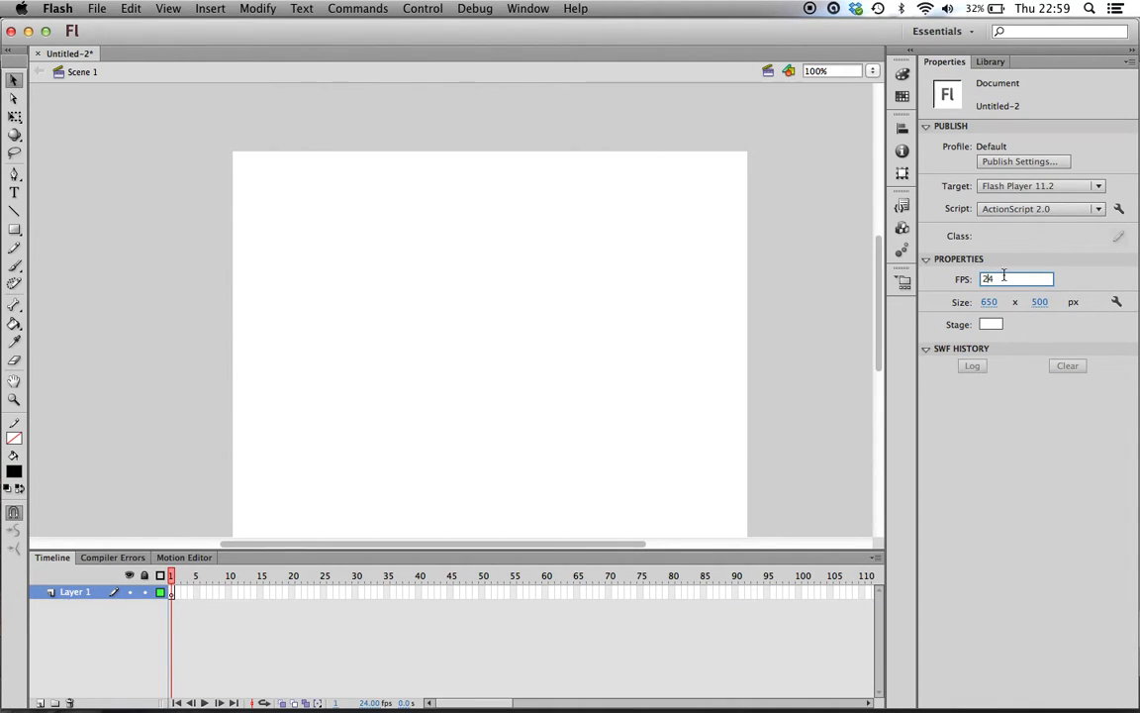
pyautogui.write('30')
pyautogui.press('Return')
pyautogui.scroll(-2, 170, 226)
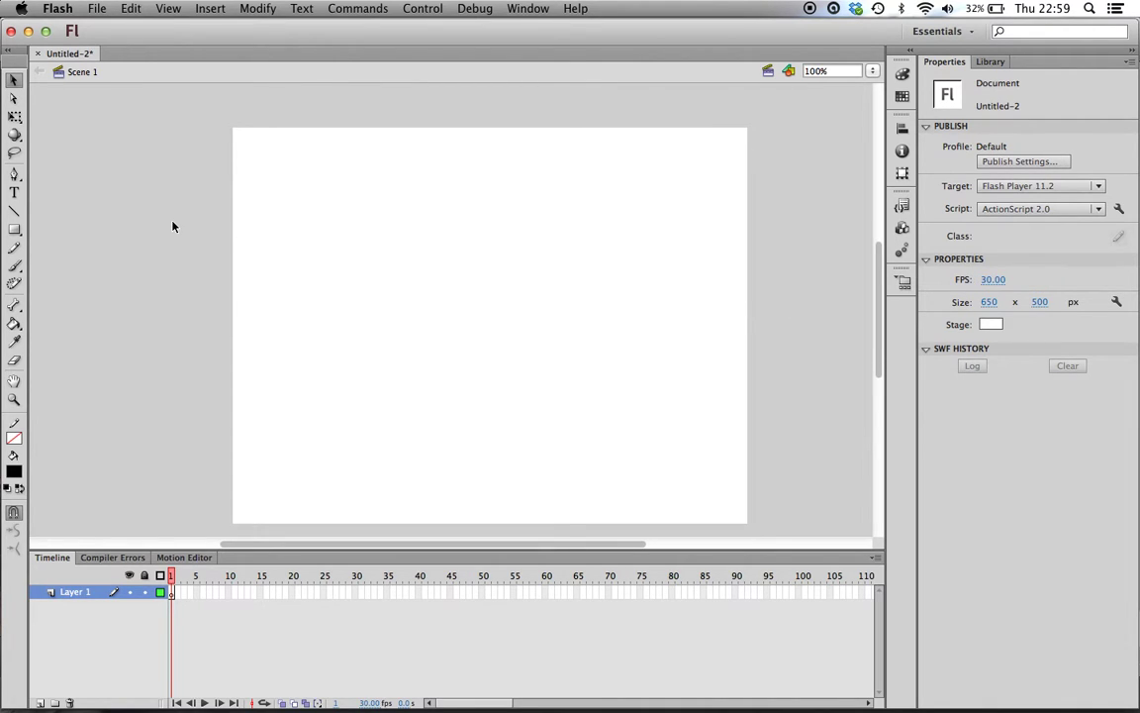
pyautogui.scroll(-3, 168, 225)
pyautogui.scroll(3, 168, 224)
pyautogui.scroll(-1, 167, 218)
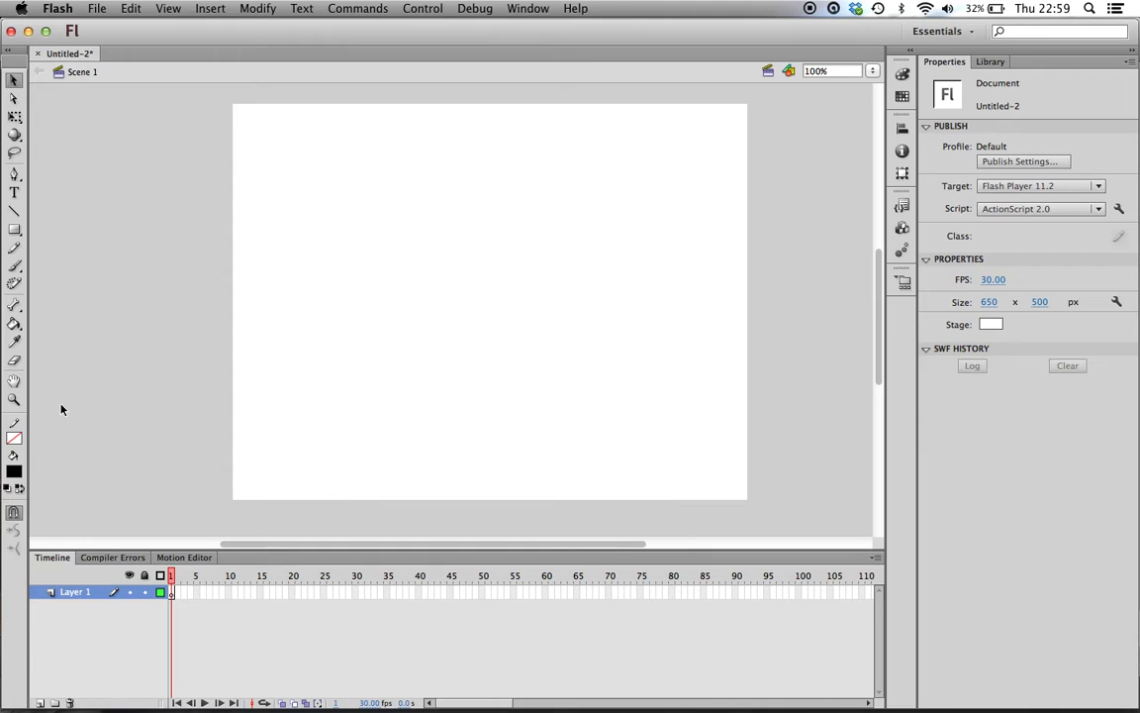
# Step: Draw a black rectangle in the stage's lower left and select it
pyautogui.click(14, 228)
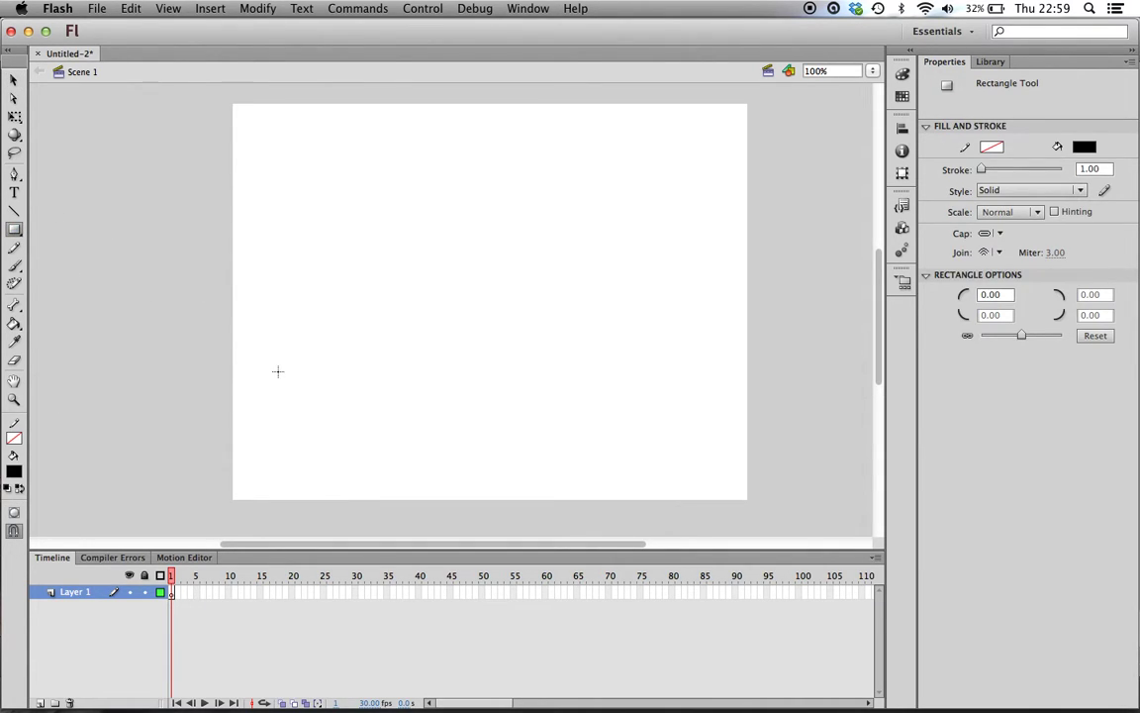
pyautogui.moveTo(278, 371); pyautogui.dragTo(402, 446)
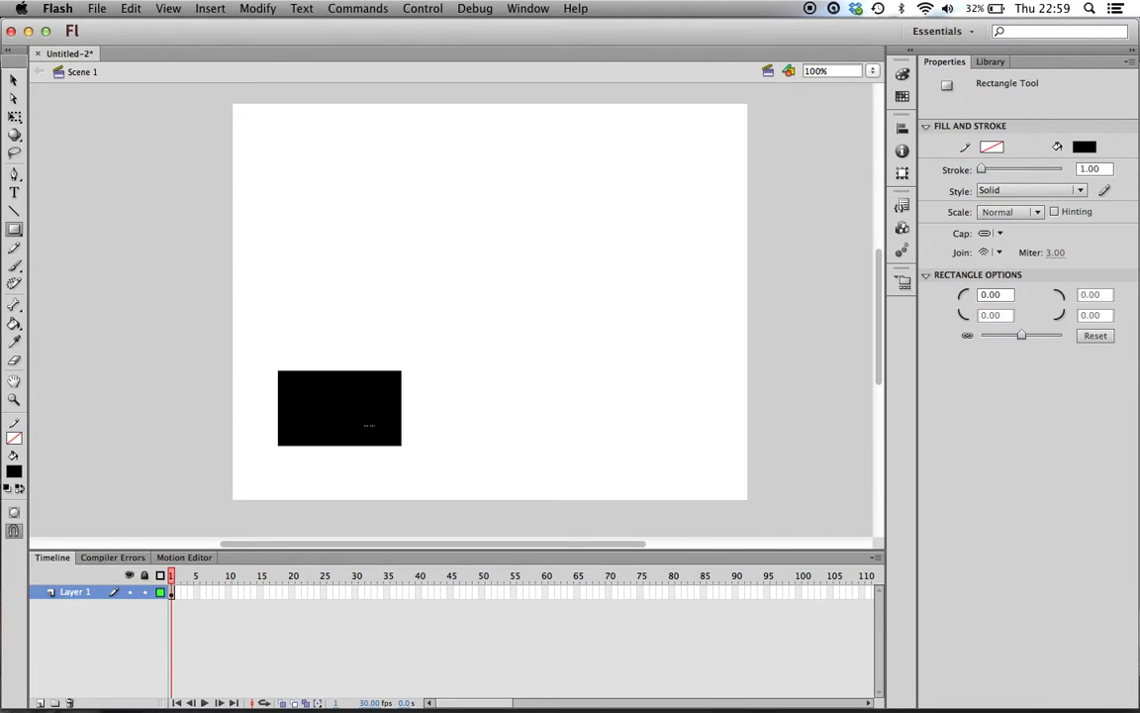
pyautogui.press('v')
pyautogui.click(345, 421)
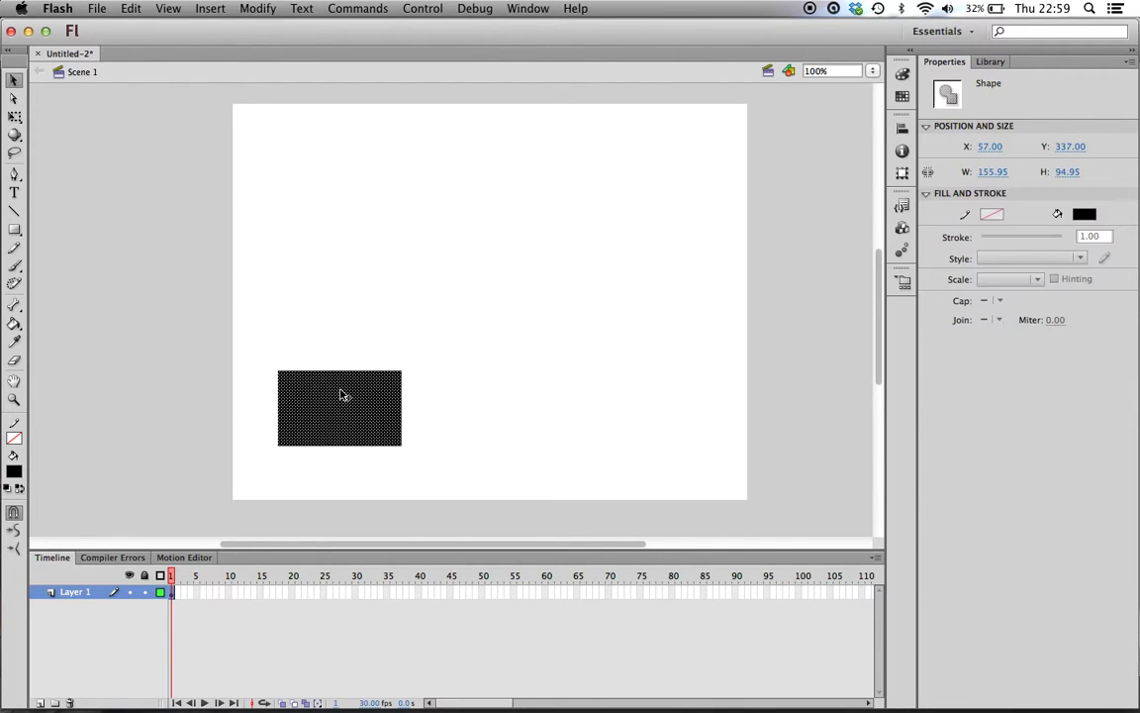
# Step: Convert the rectangle into the button symbol bt1 and confirm it appears in the Library
pyautogui.rightClick(342, 396)
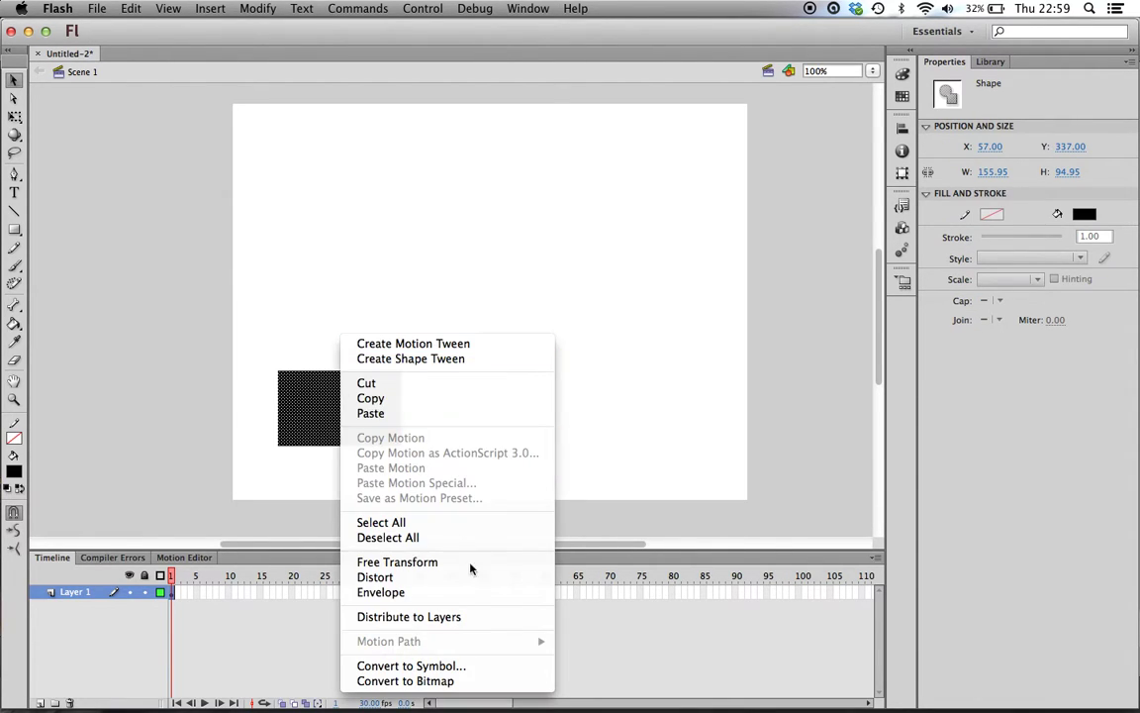
pyautogui.click(447, 666)
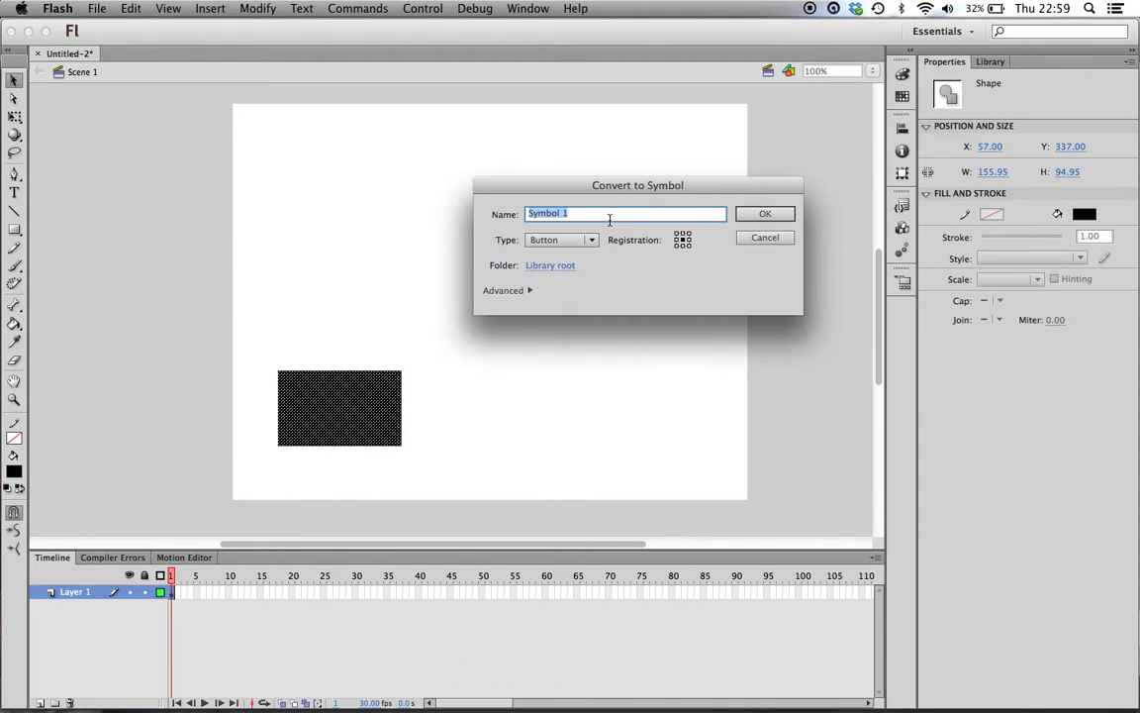
pyautogui.write('bt1')
pyautogui.press('Return')
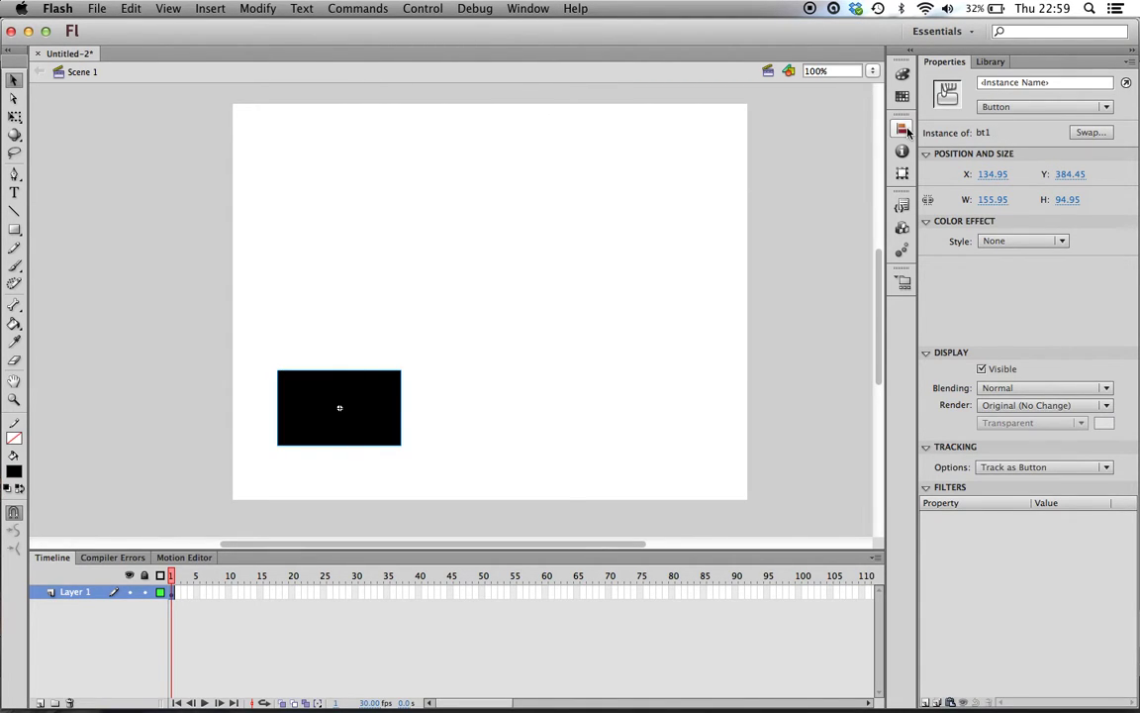
pyautogui.click(997, 62)
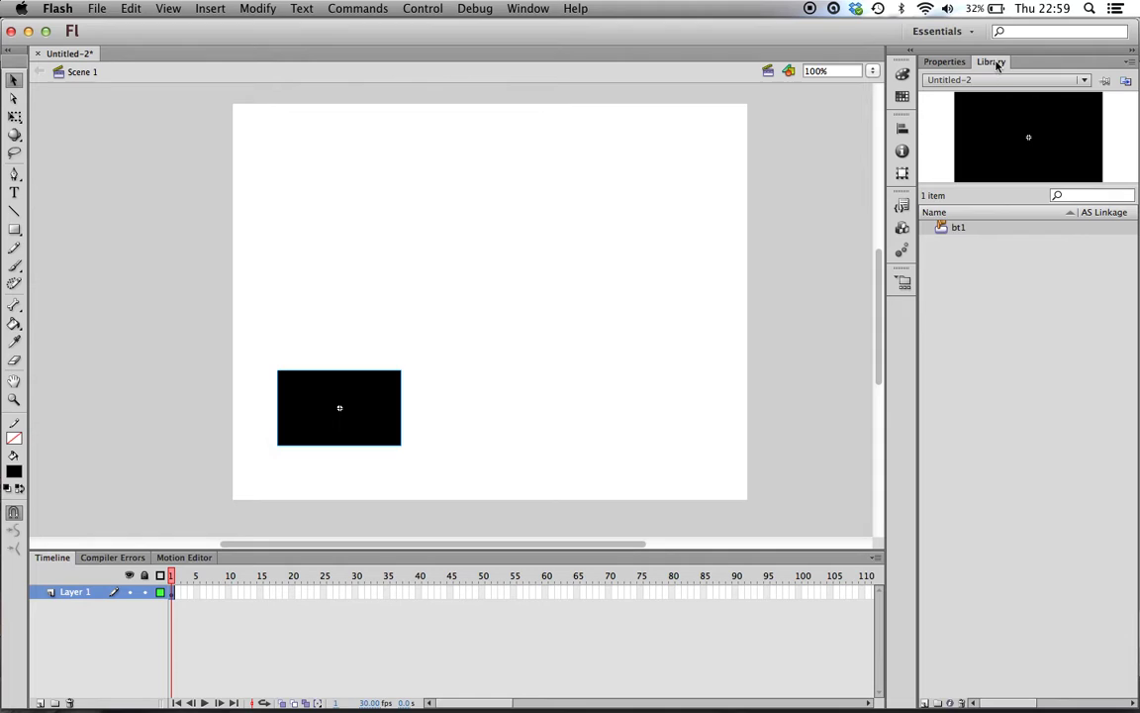
pyautogui.click(945, 61)
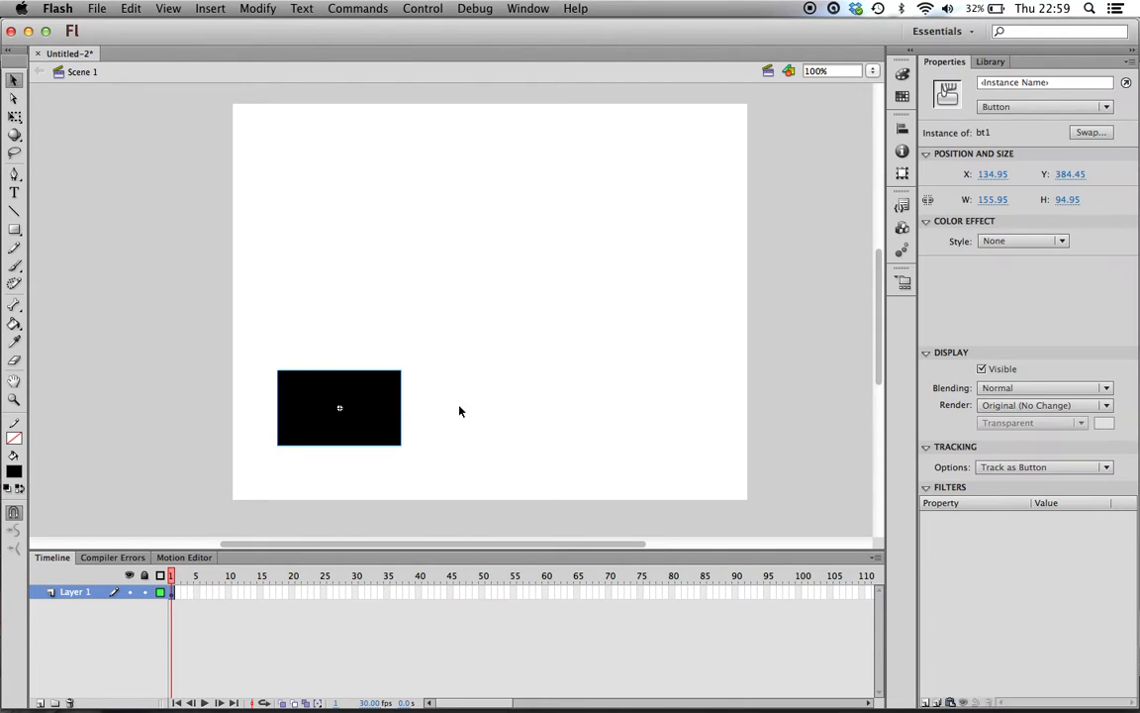
pyautogui.click(450, 408)
# Step: Open bt1 for editing and copy its Up-frame rectangle
pyautogui.doubleClick(336, 416)
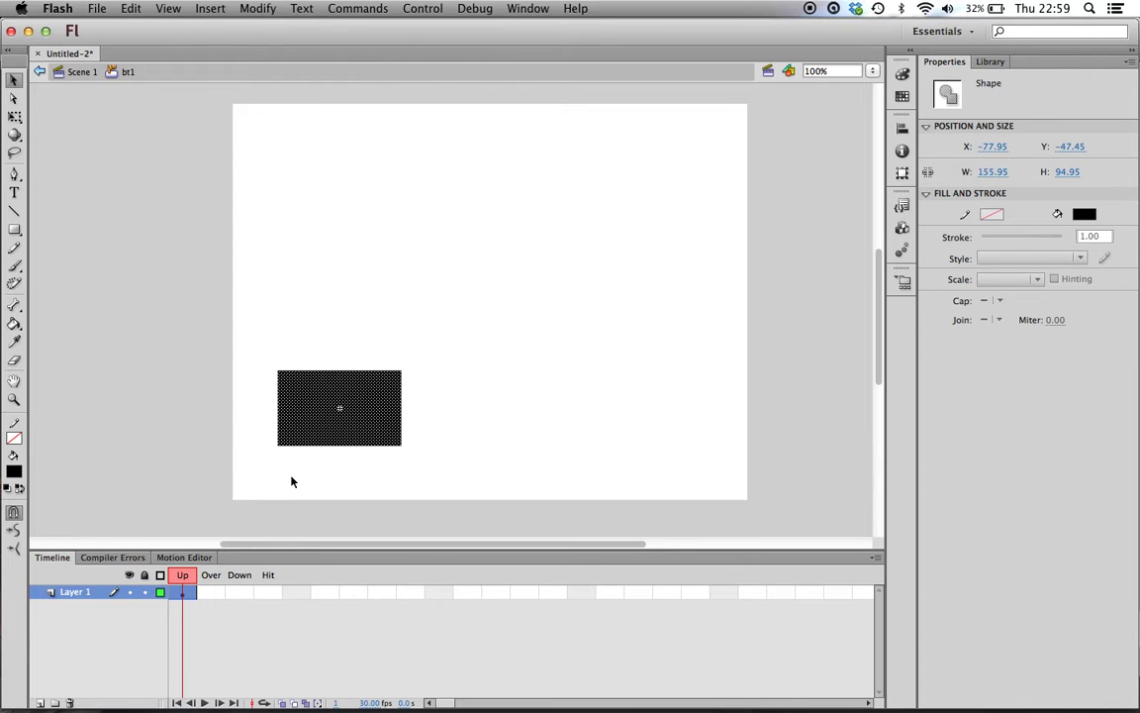
pyautogui.click(209, 593)
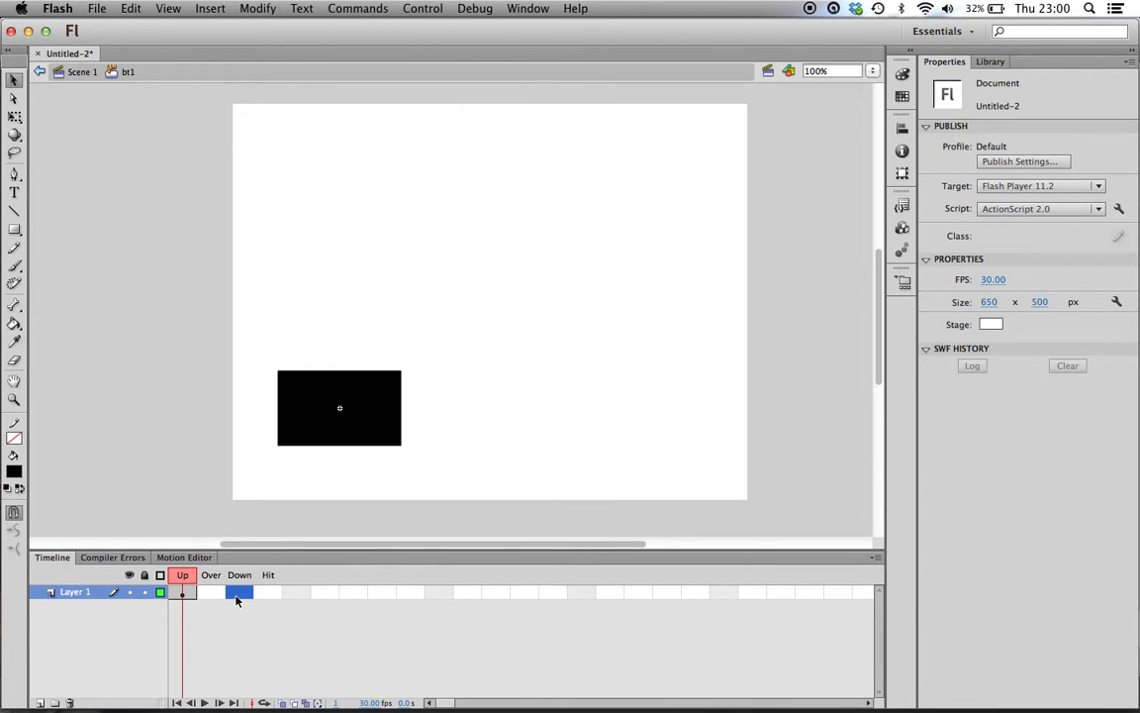
pyautogui.click(268, 593)
pyautogui.click(182, 592)
pyautogui.rightClick(182, 595)
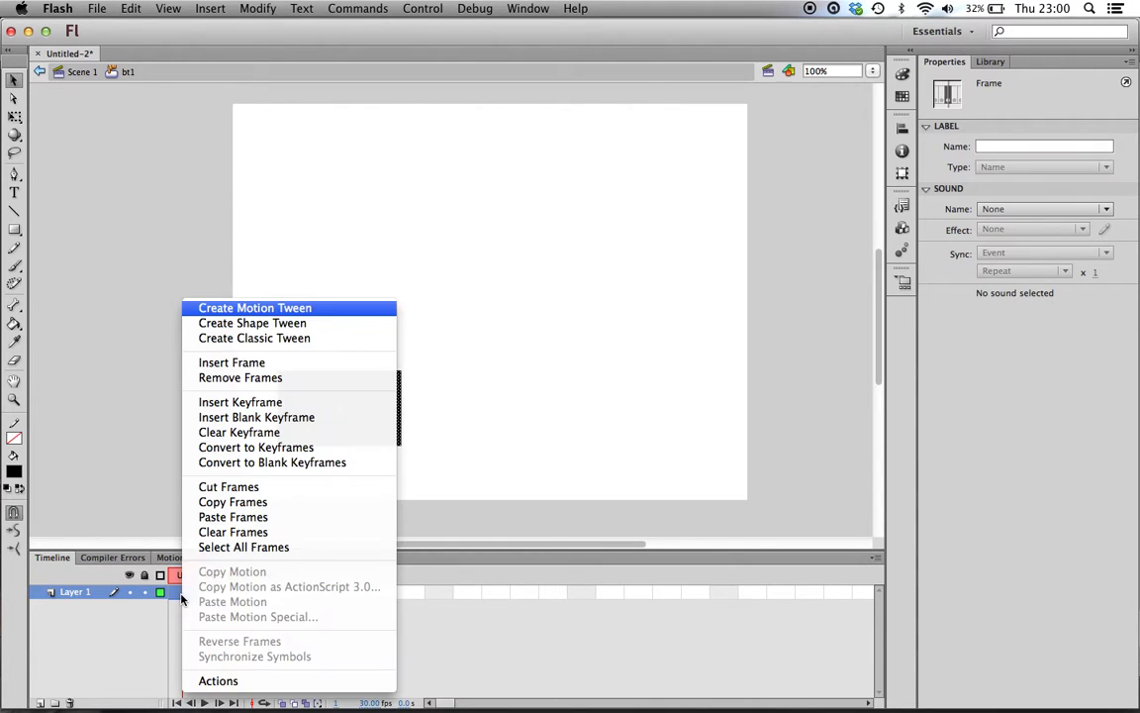
pyautogui.click(208, 592)
# Step: Paste the rectangle into the Over, Down and Hit frames
pyautogui.rightClick(208, 591)
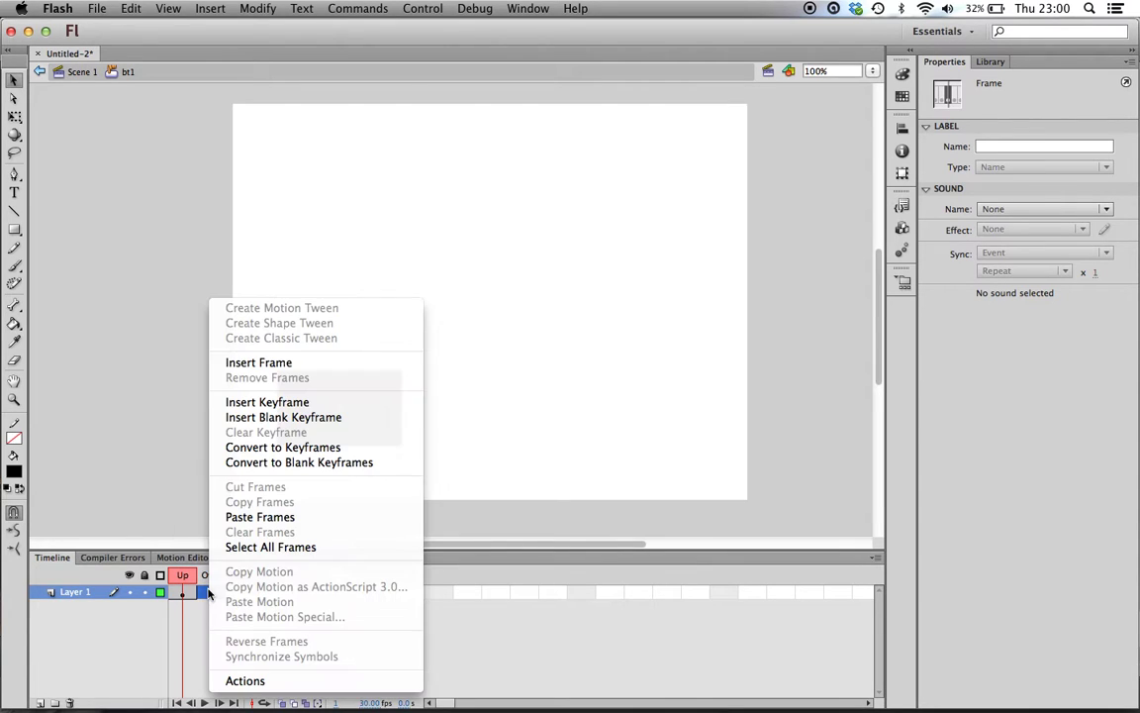
pyautogui.click(289, 516)
pyautogui.rightClick(242, 592)
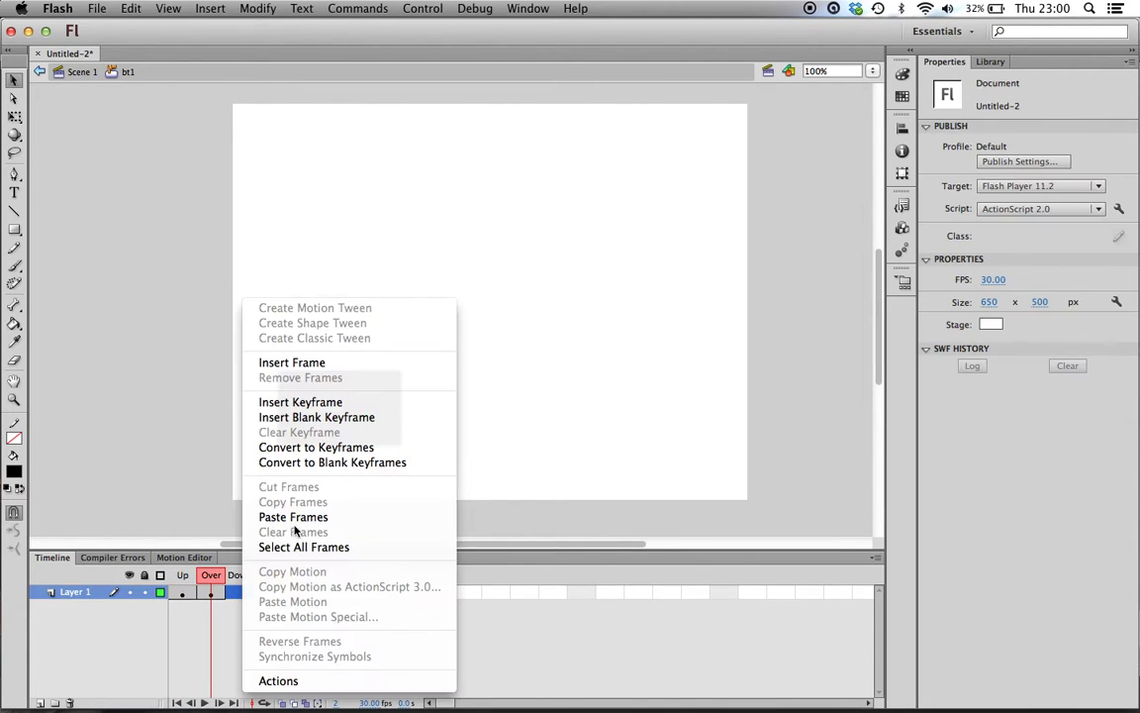
pyautogui.click(295, 517)
pyautogui.rightClick(268, 592)
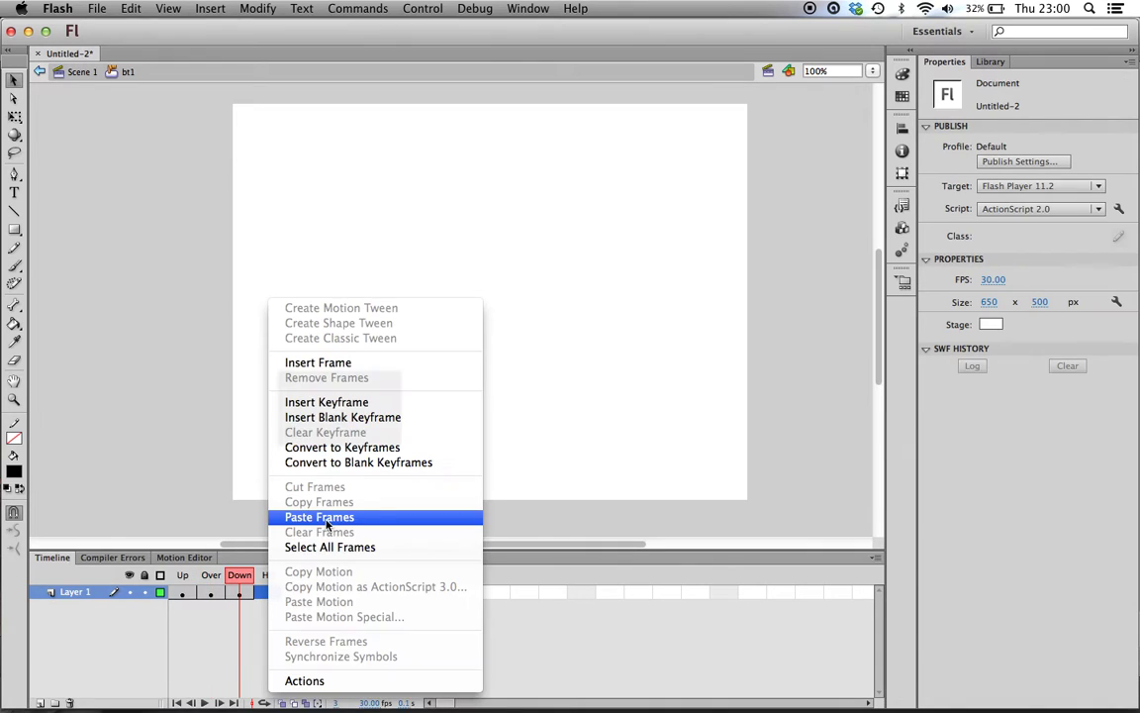
pyautogui.click(326, 516)
# Step: Colour the Down-state rectangle blue
pyautogui.click(184, 591)
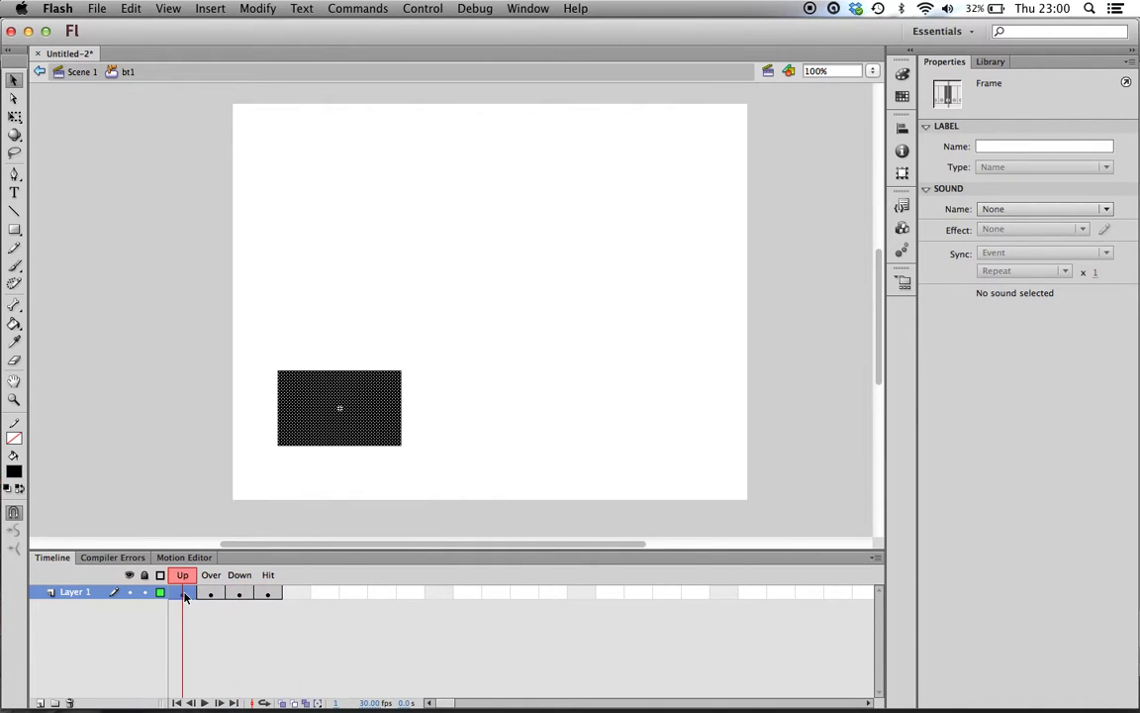
pyautogui.click(239, 592)
pyautogui.click(338, 417)
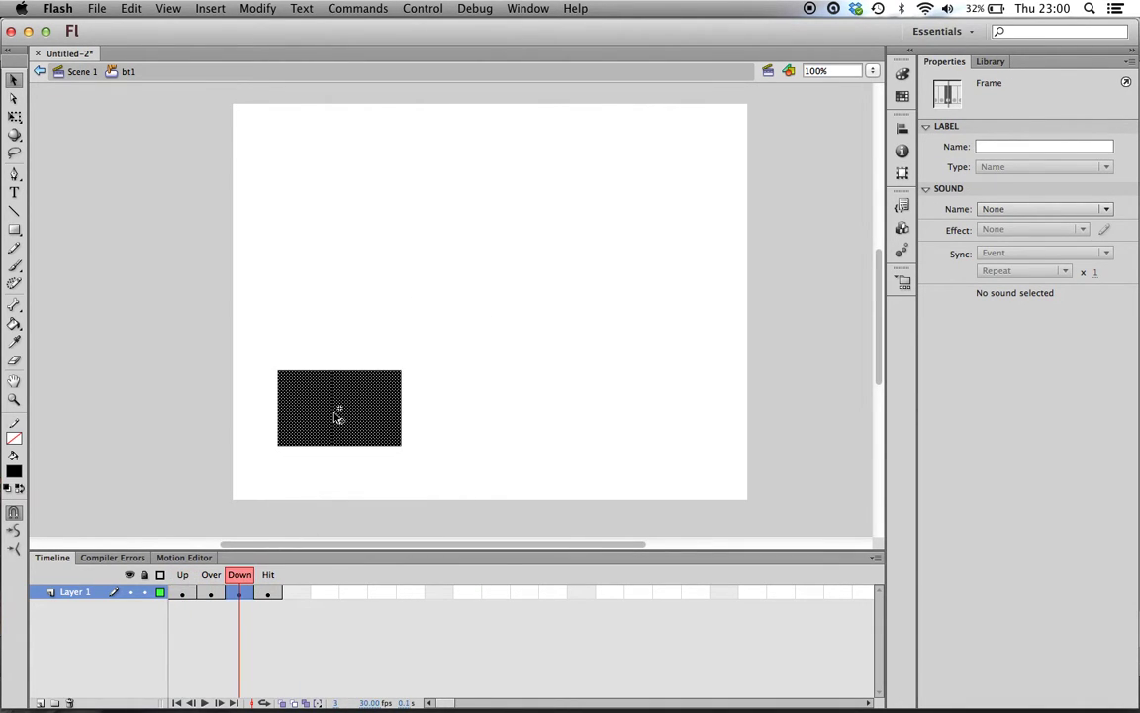
pyautogui.click(14, 472)
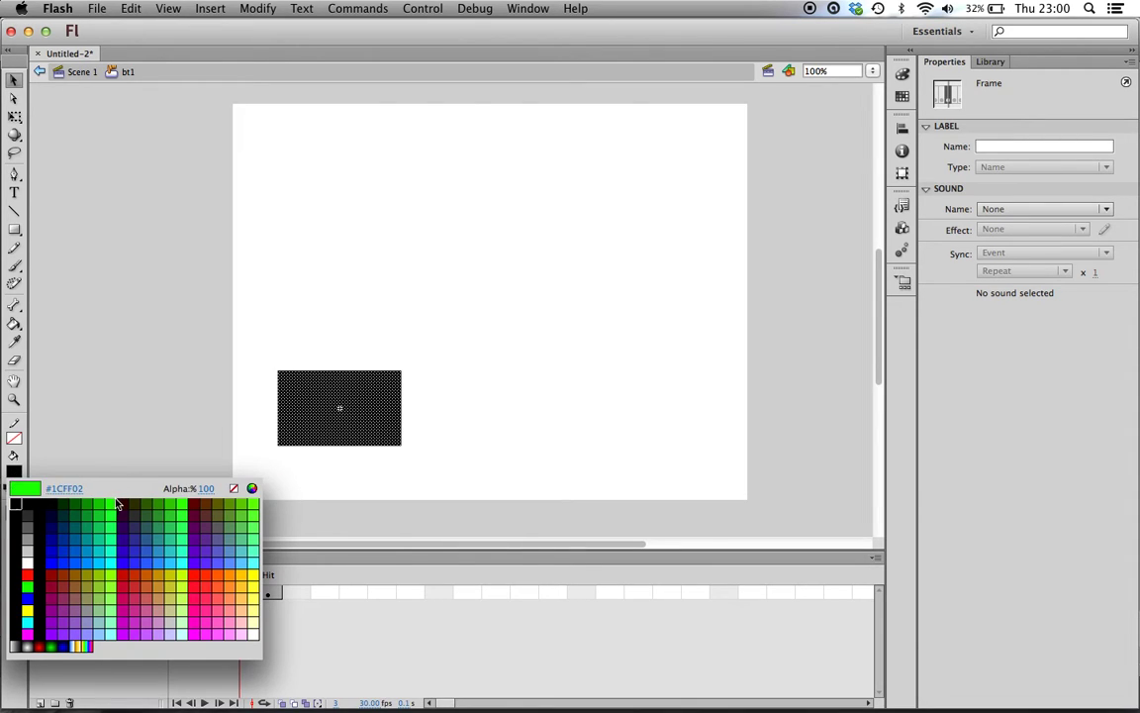
pyautogui.click(69, 497)
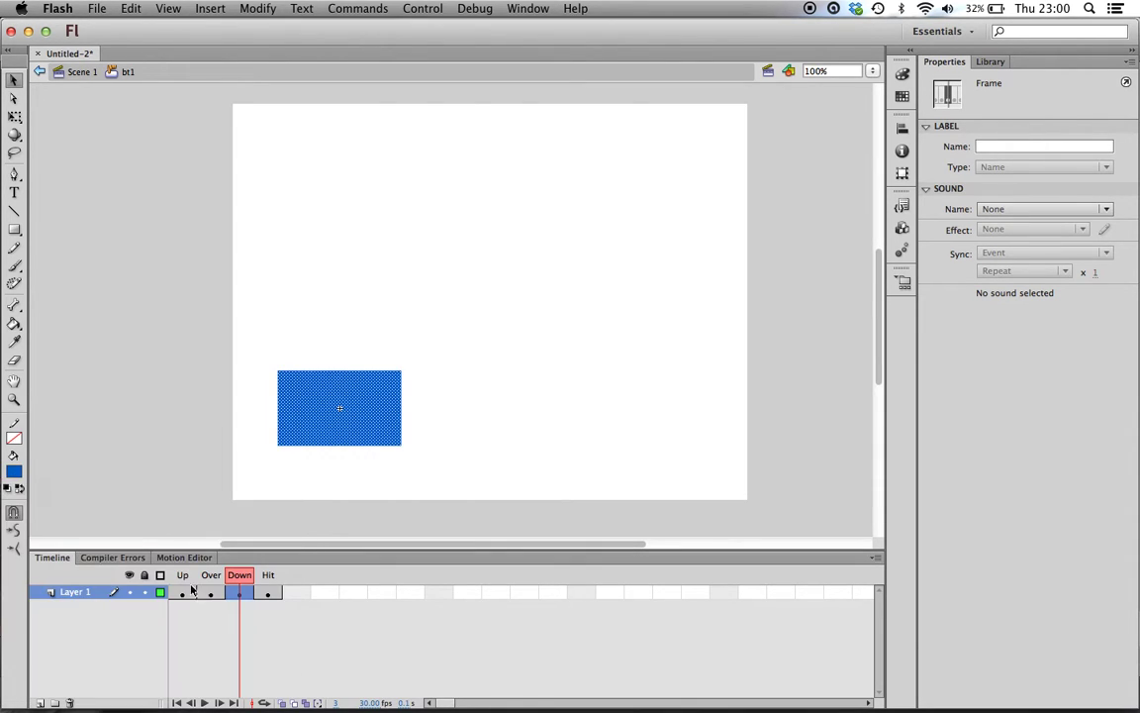
pyautogui.click(207, 594)
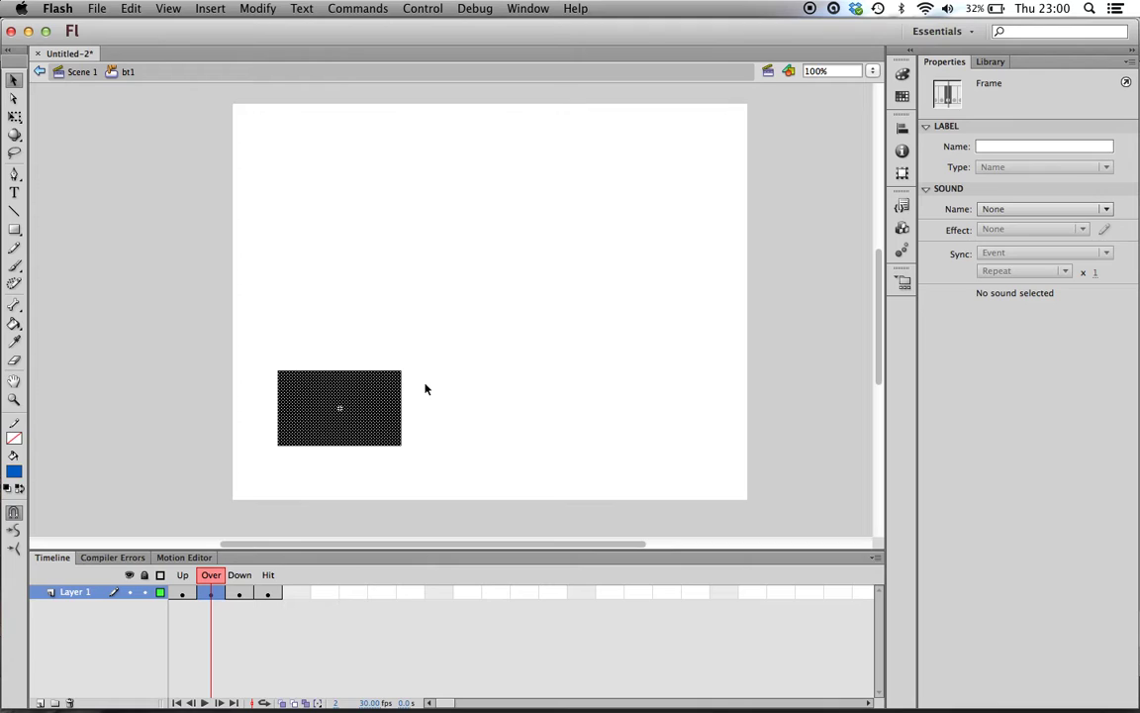
# Step: Turn the Over-frame rectangle into movie clip 'mc_bt1' and open it for editing
pyautogui.rightClick(343, 433)
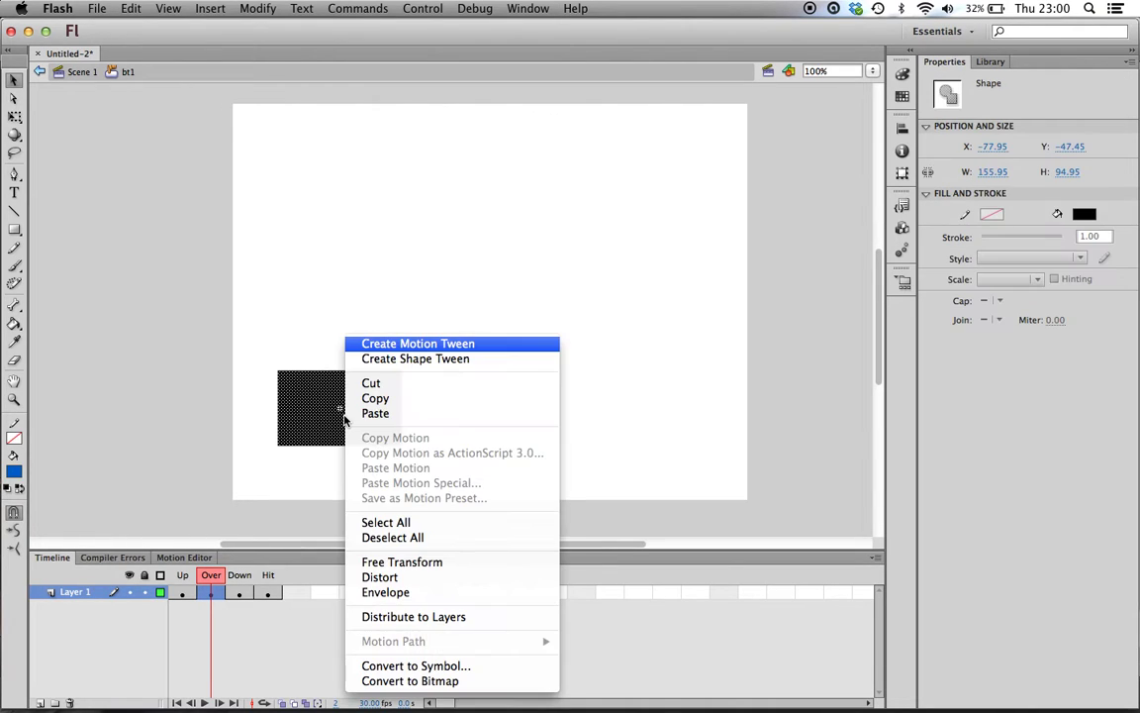
pyautogui.click(441, 666)
pyautogui.click(561, 240)
pyautogui.click(577, 255)
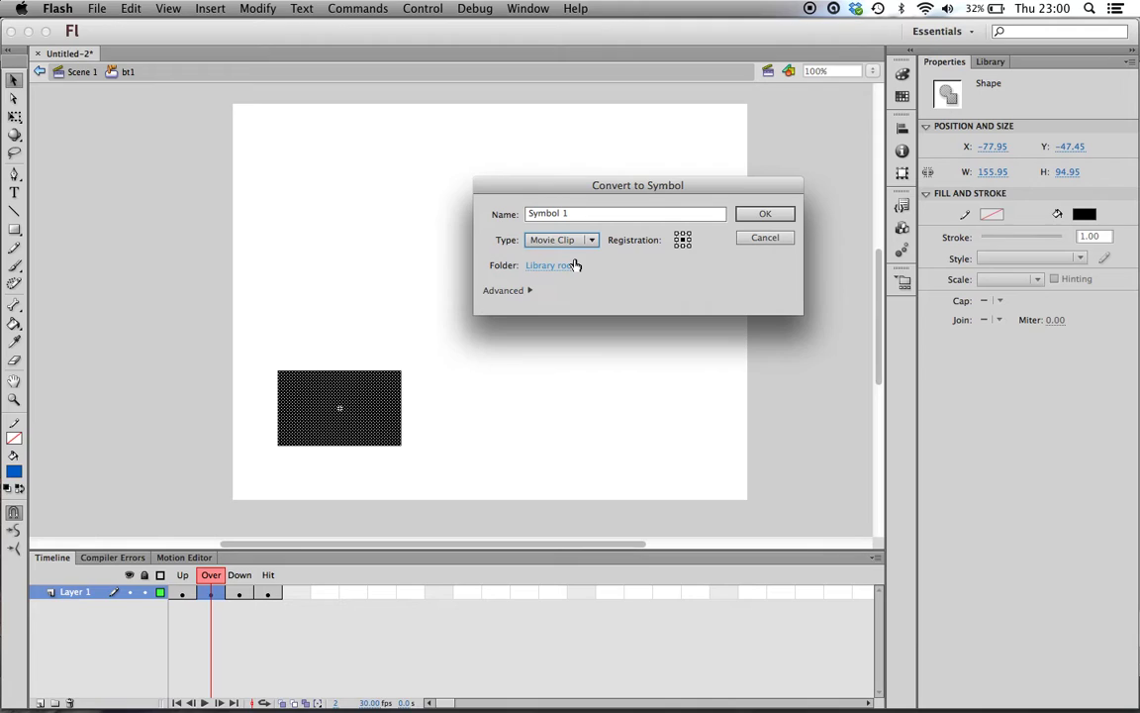
pyautogui.hotkey('shift', 'Tab')
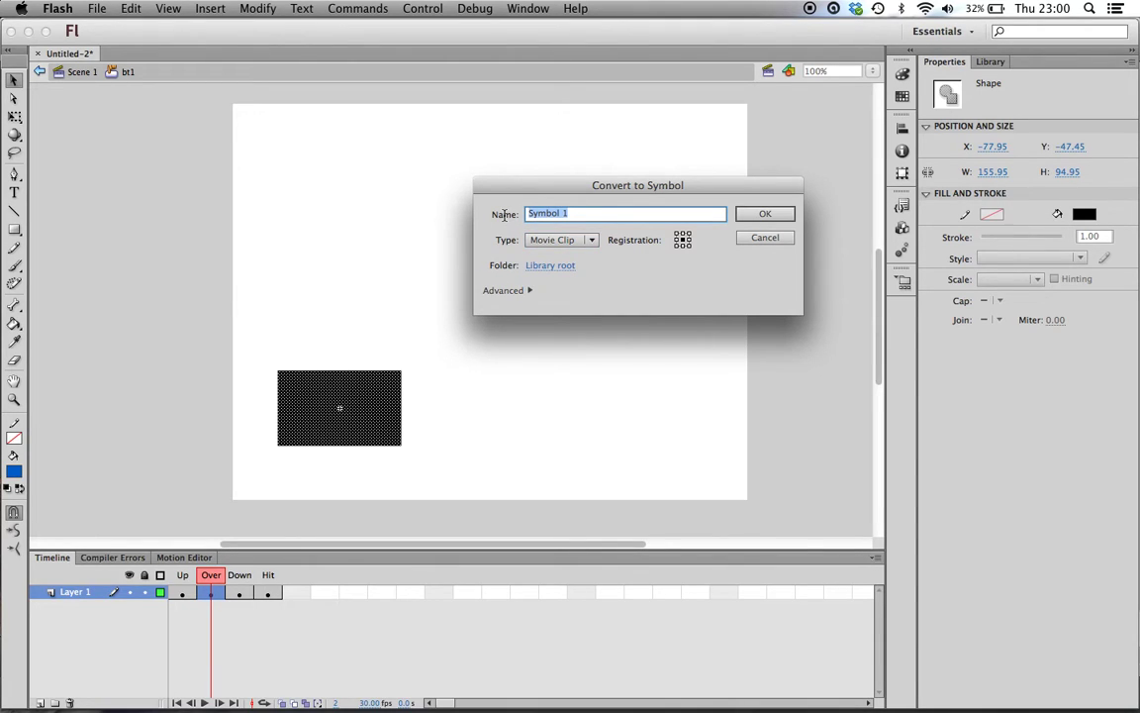
pyautogui.write('mc_bt')
pyautogui.write('1')
pyautogui.press('Return')
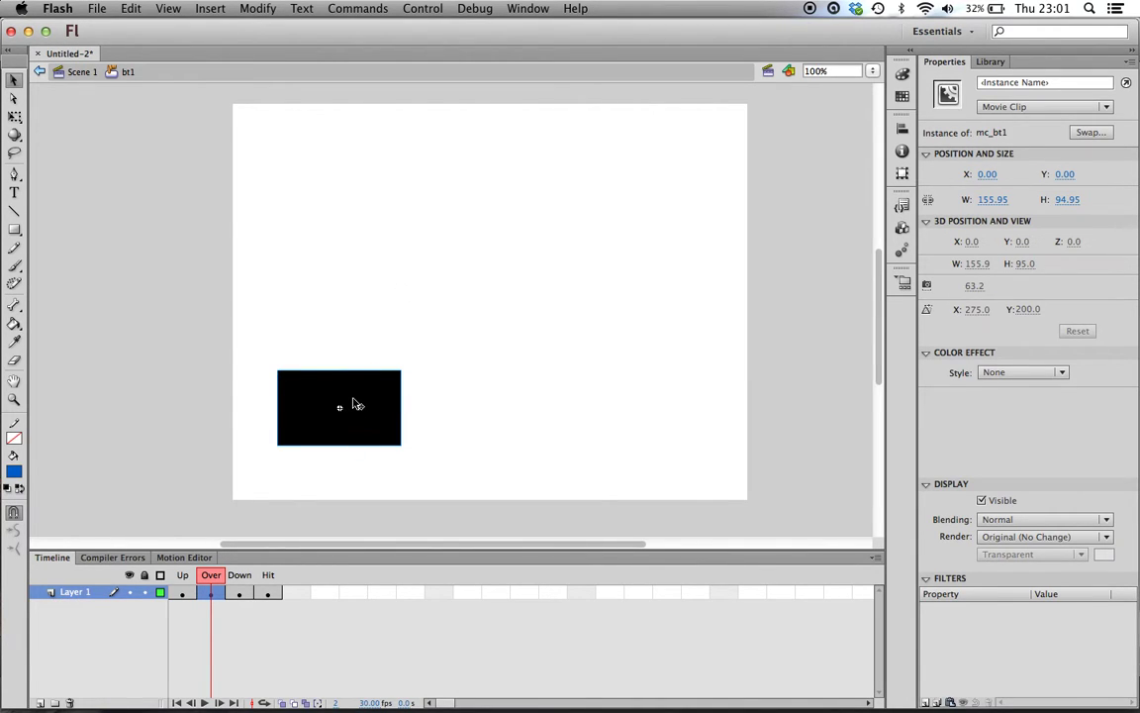
pyautogui.doubleClick(354, 405)
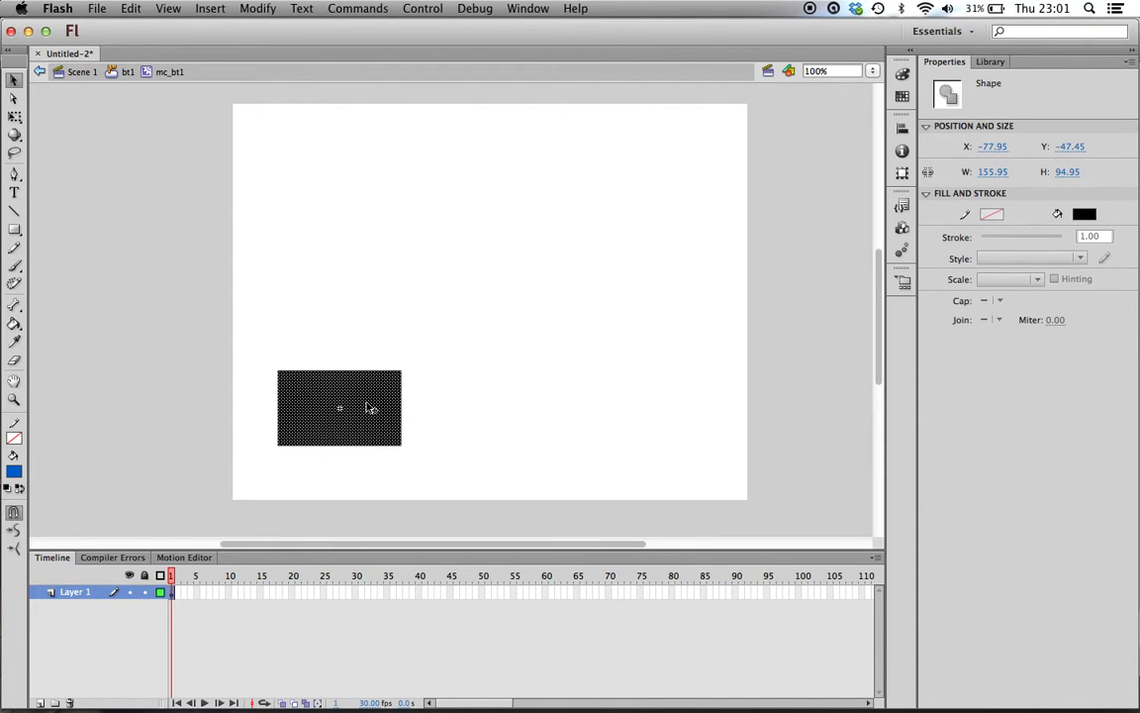
# Step: Convert the rectangle into the movie clip 'mc_bt1_an'
pyautogui.rightClick(369, 408)
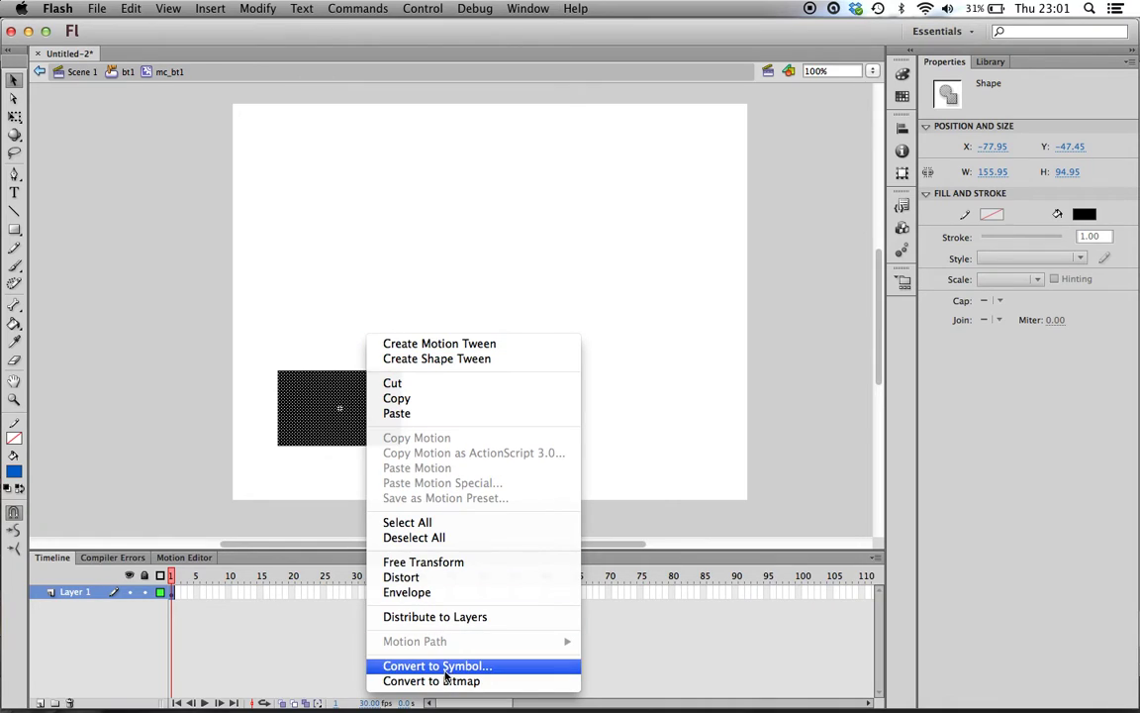
pyautogui.click(445, 673)
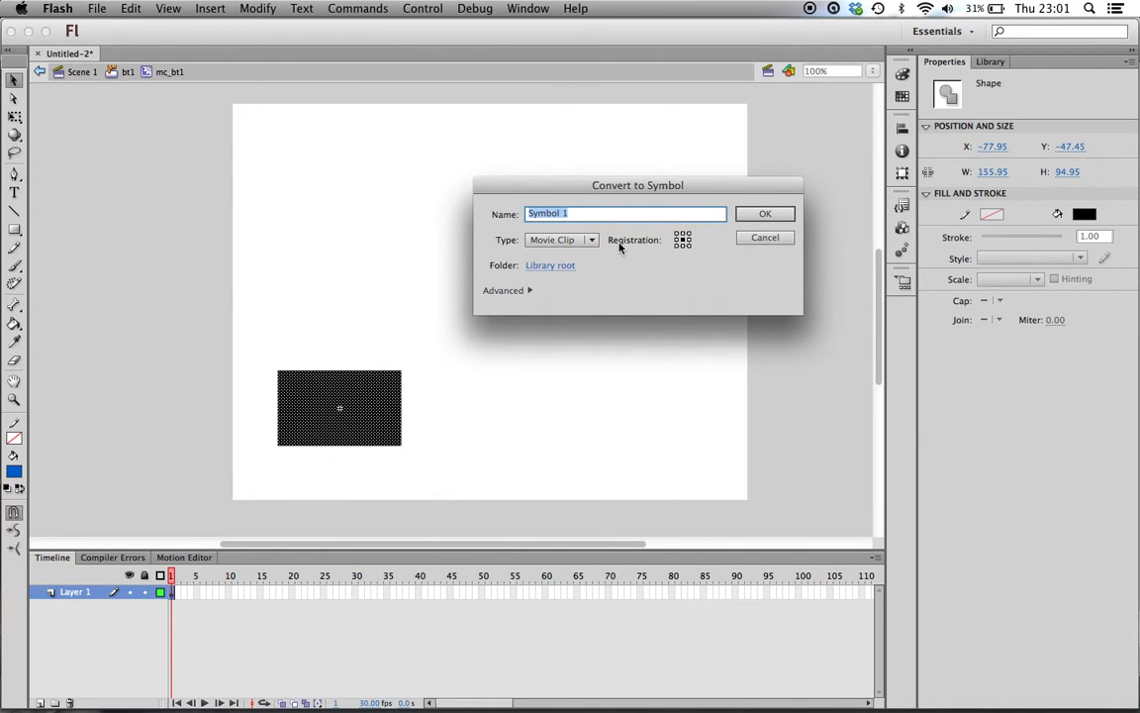
pyautogui.write('mc_bt1_an')
pyautogui.click(763, 215)
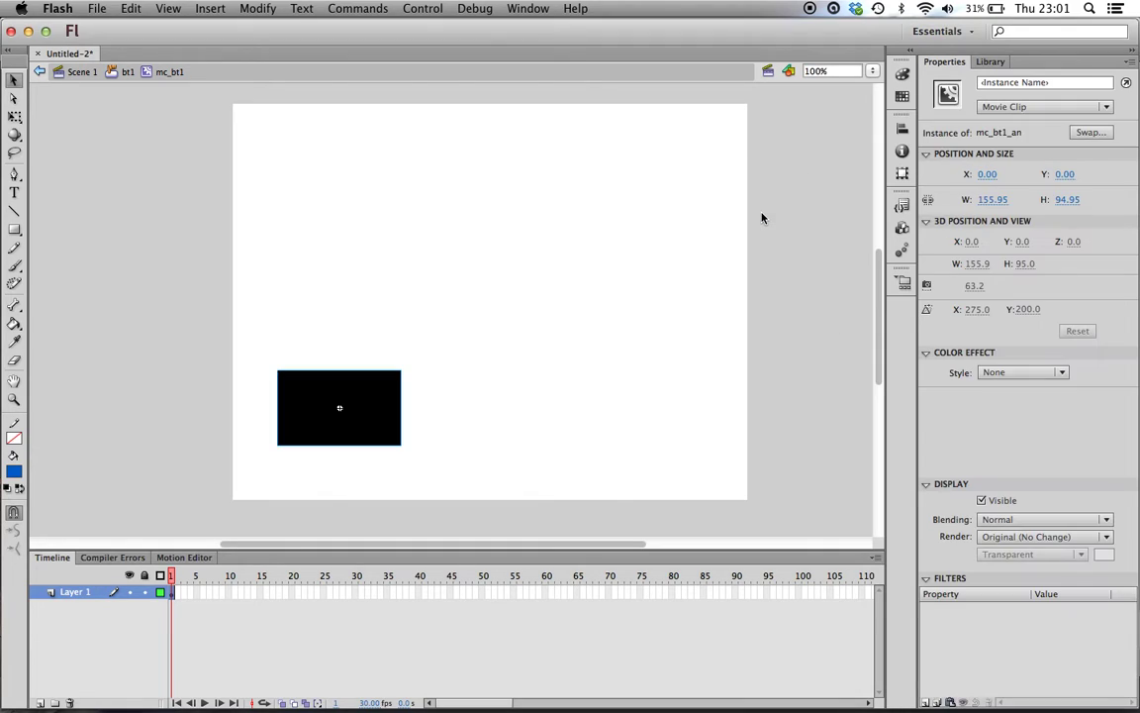
# Step: Add a keyframe at frame 15 and nudge the clip upward there
pyautogui.click(260, 592)
pyautogui.rightClick(259, 592)
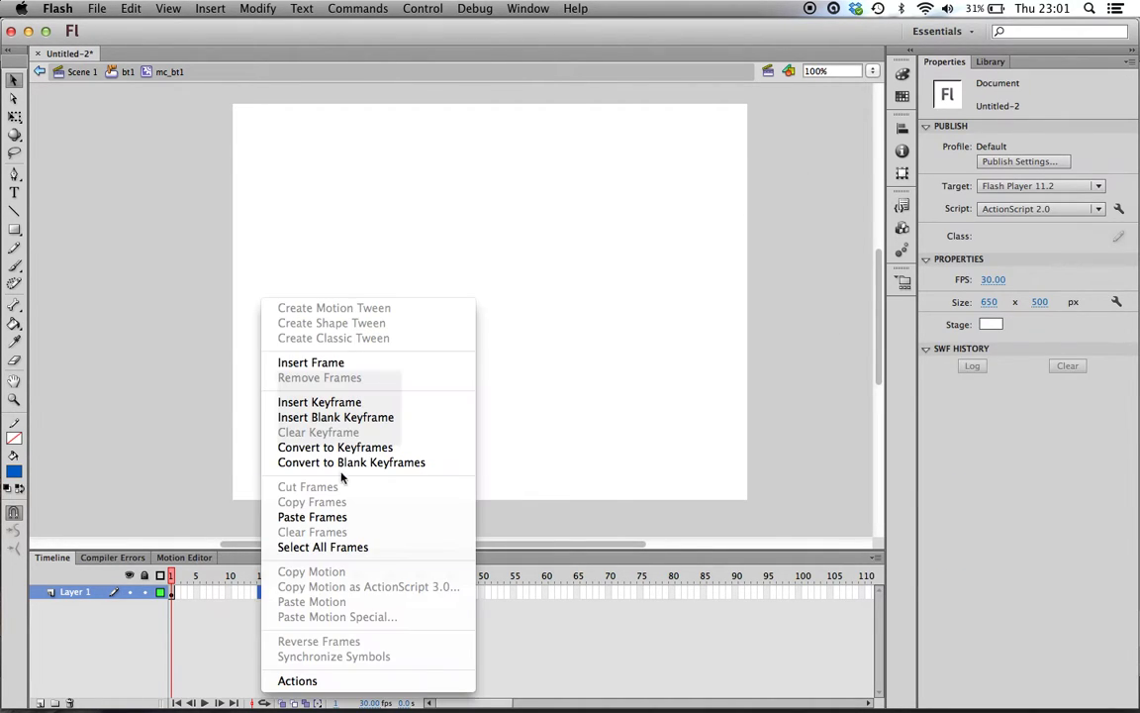
pyautogui.click(348, 403)
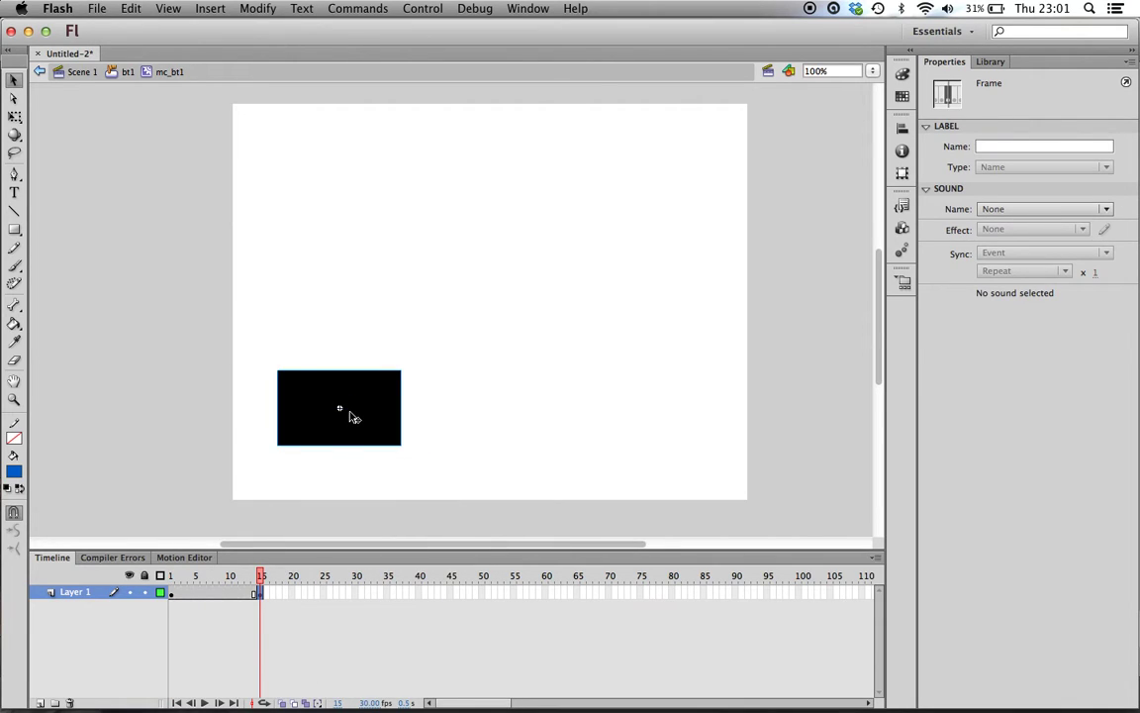
pyautogui.hotkey('shift', 'Up')
pyautogui.hotkey('shift', 'Up')
pyautogui.hotkey('shift', 'Up')
pyautogui.hotkey('shift', 'Up')
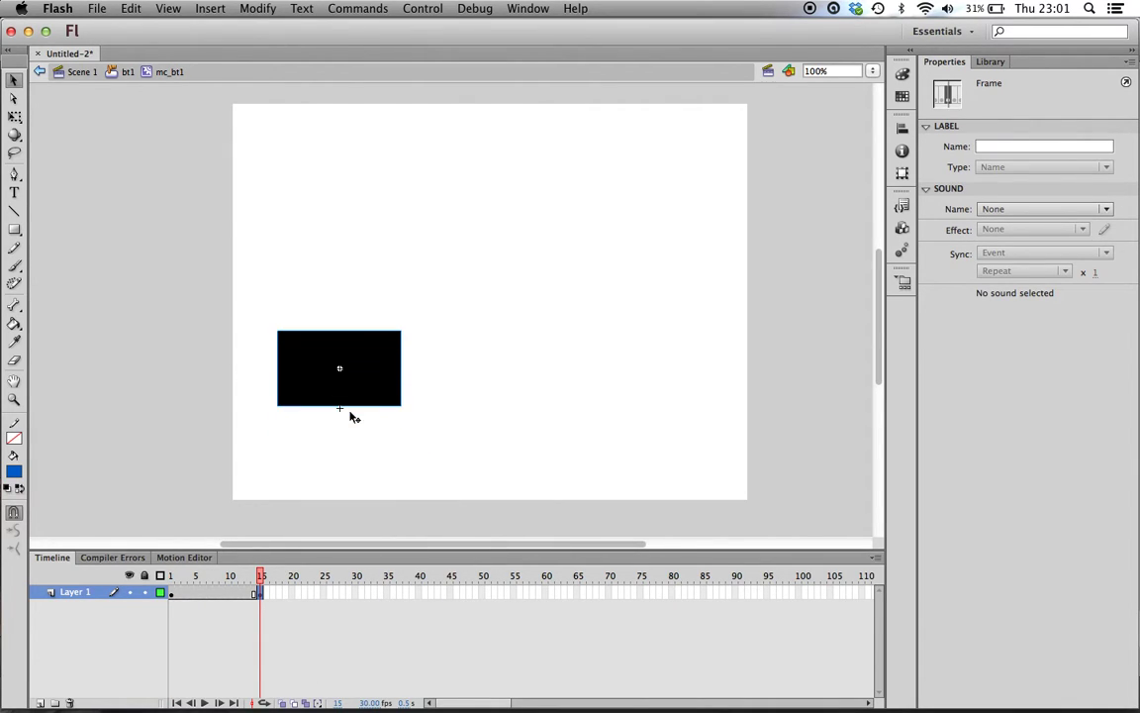
# Step: Copy frame 1 and paste it at frame 30
pyautogui.click(172, 591)
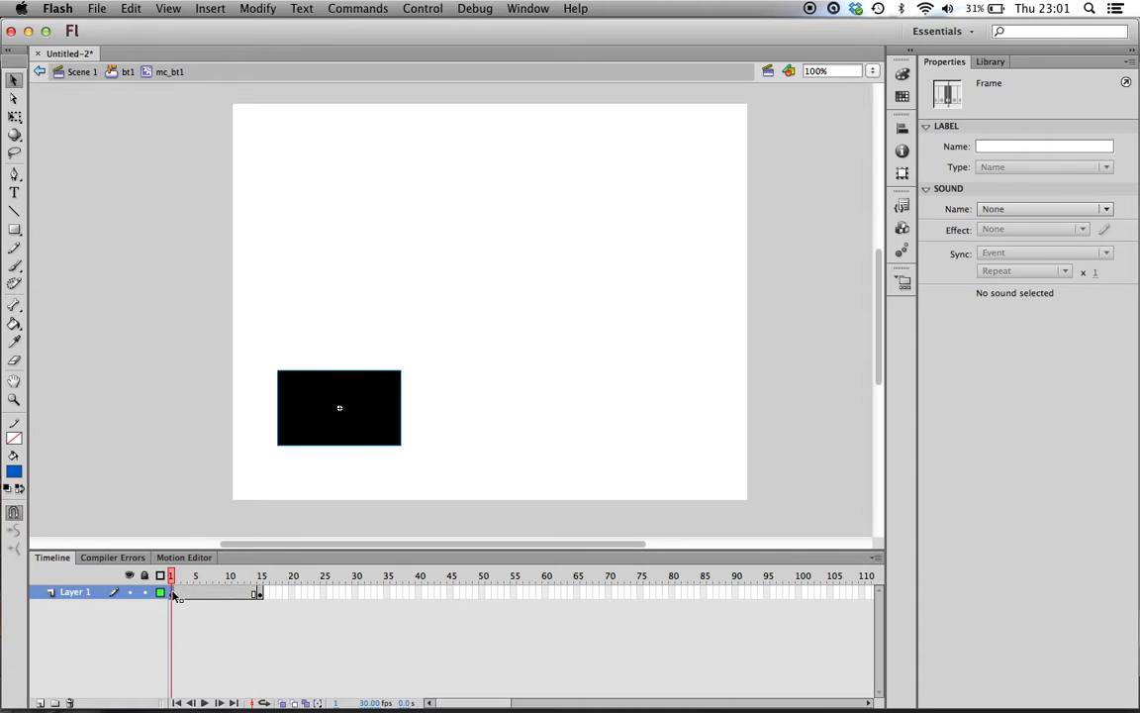
pyautogui.rightClick(172, 591)
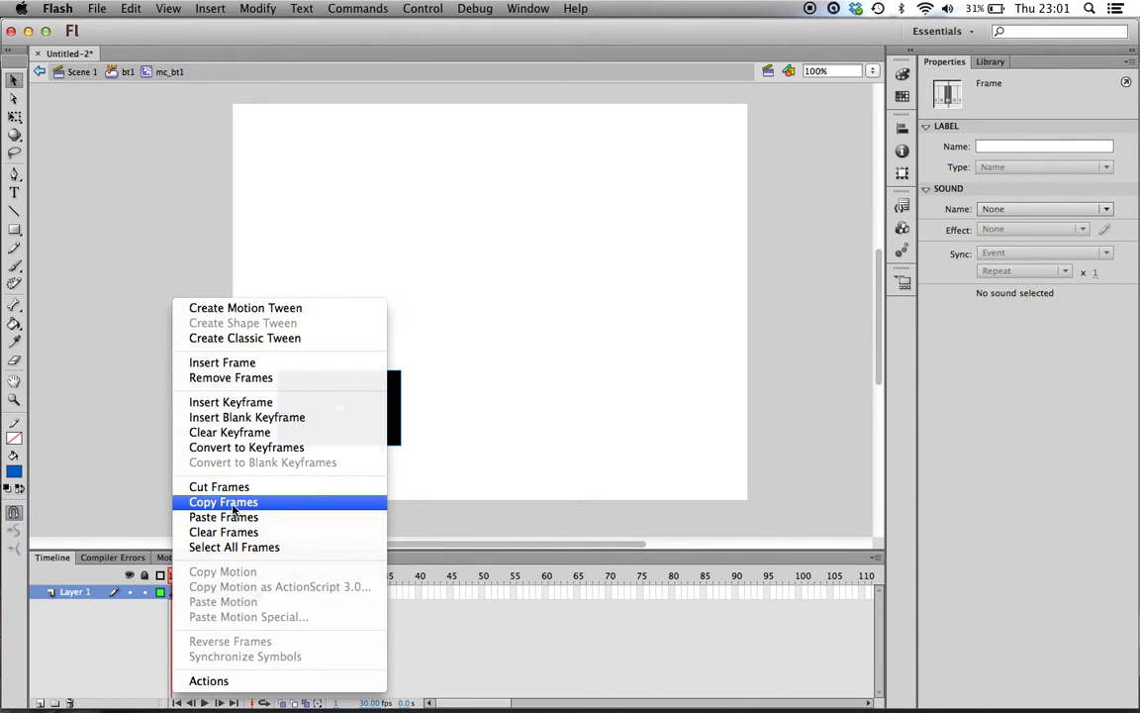
pyautogui.click(226, 502)
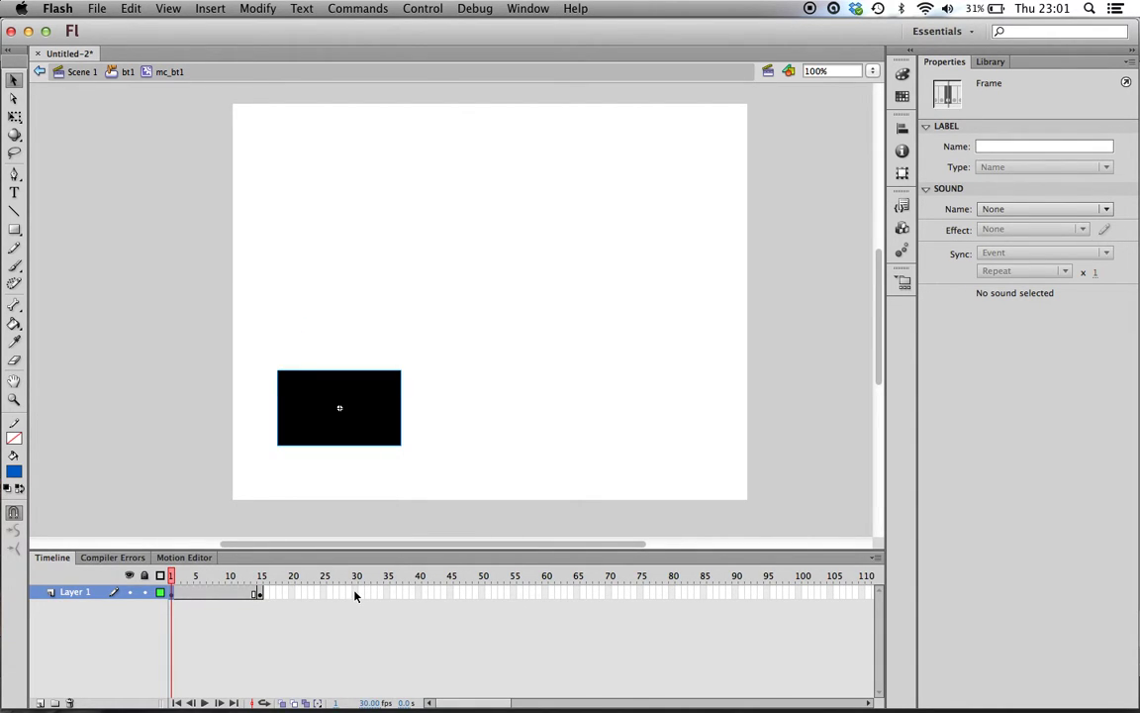
pyautogui.click(353, 591)
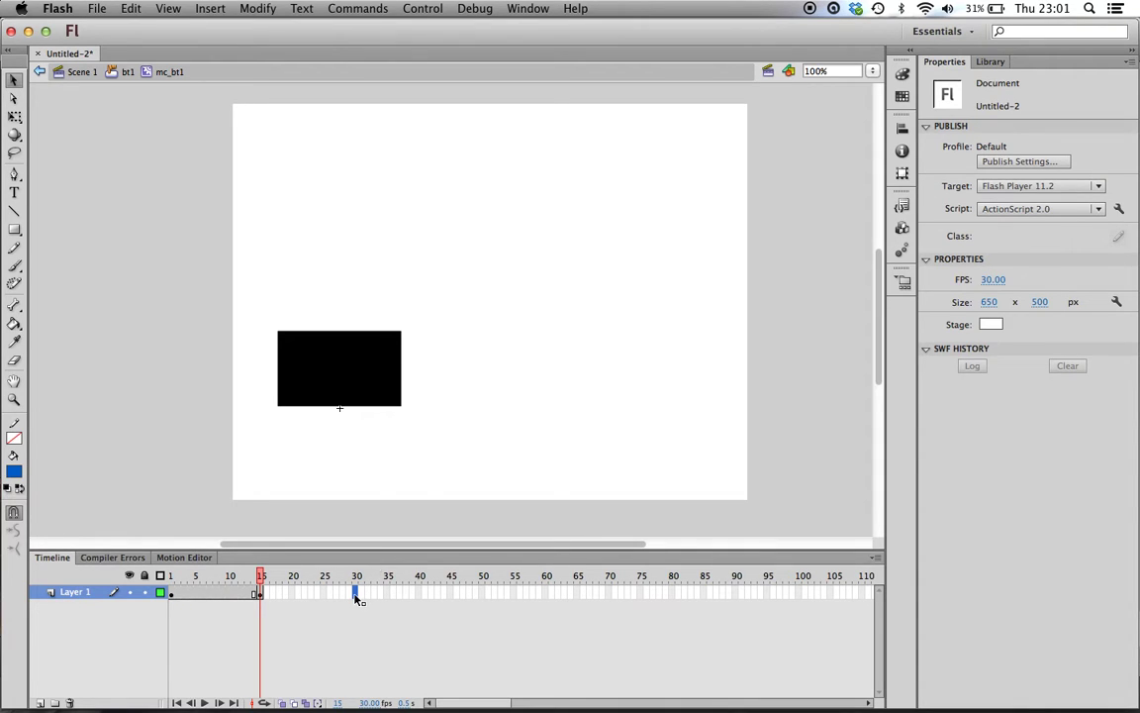
pyautogui.rightClick(355, 592)
pyautogui.click(416, 514)
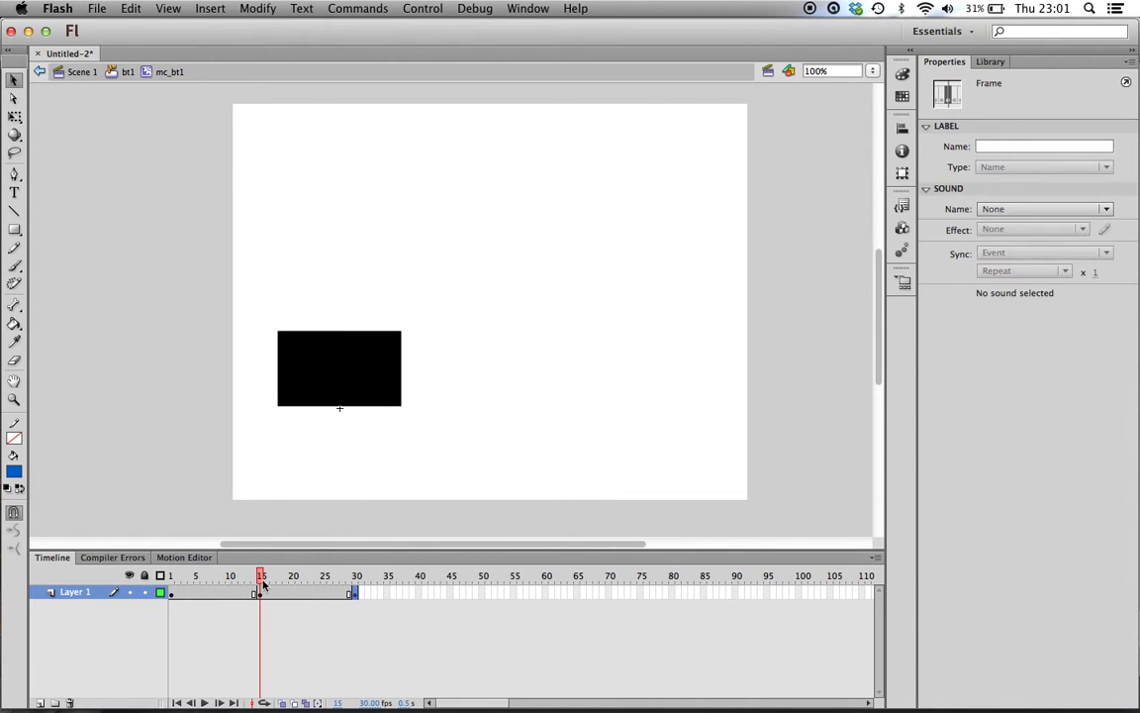
pyautogui.moveTo(260, 578); pyautogui.dragTo(355, 579)
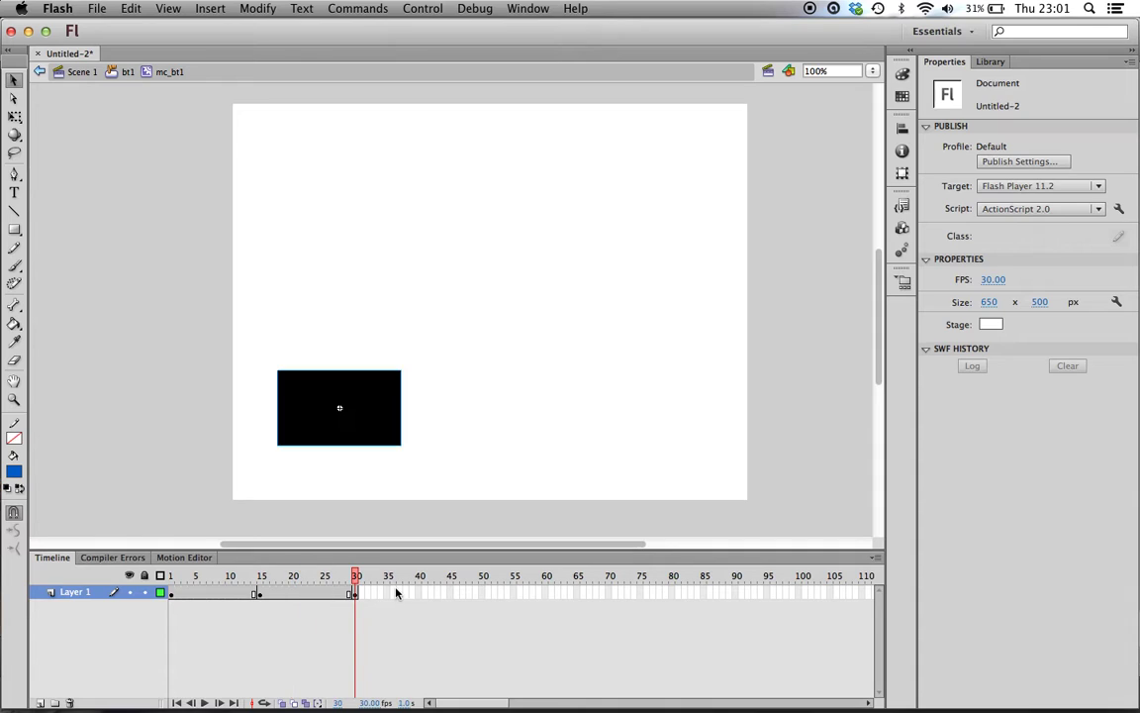
# Step: Create classic tweens across frames 1–15 and 15–30
pyautogui.rightClick(211, 591)
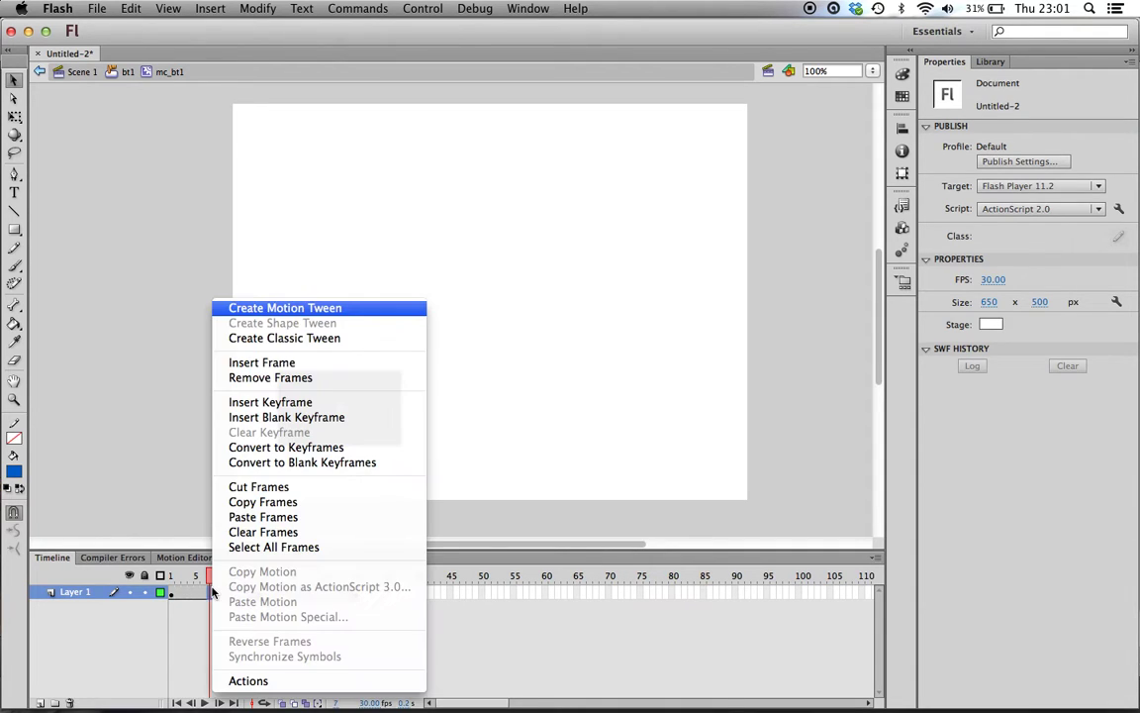
pyautogui.click(293, 337)
pyautogui.click(320, 592)
pyautogui.rightClick(319, 592)
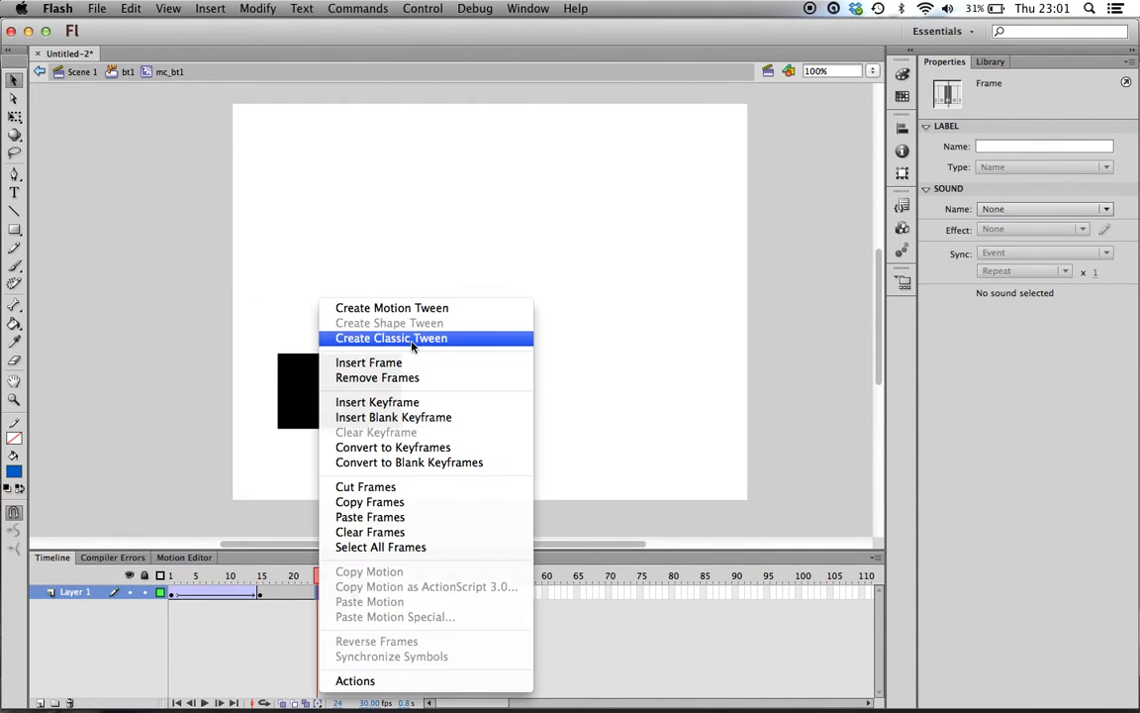
pyautogui.click(362, 335)
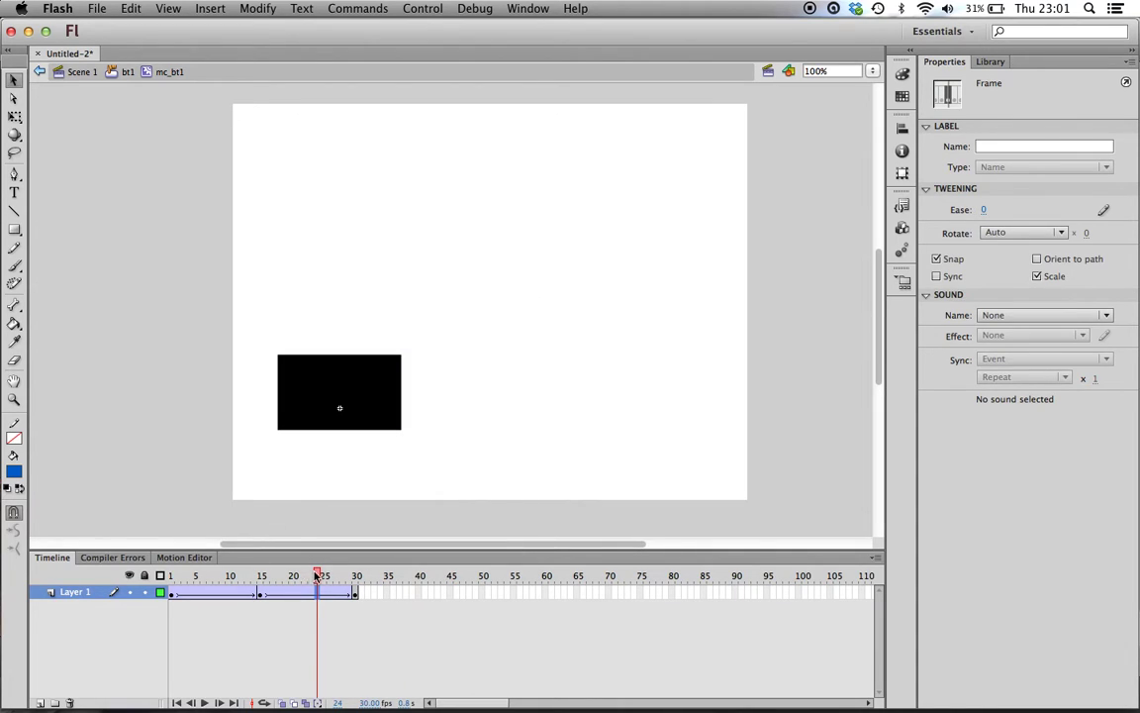
pyautogui.moveTo(256, 575); pyautogui.dragTo(355, 576)
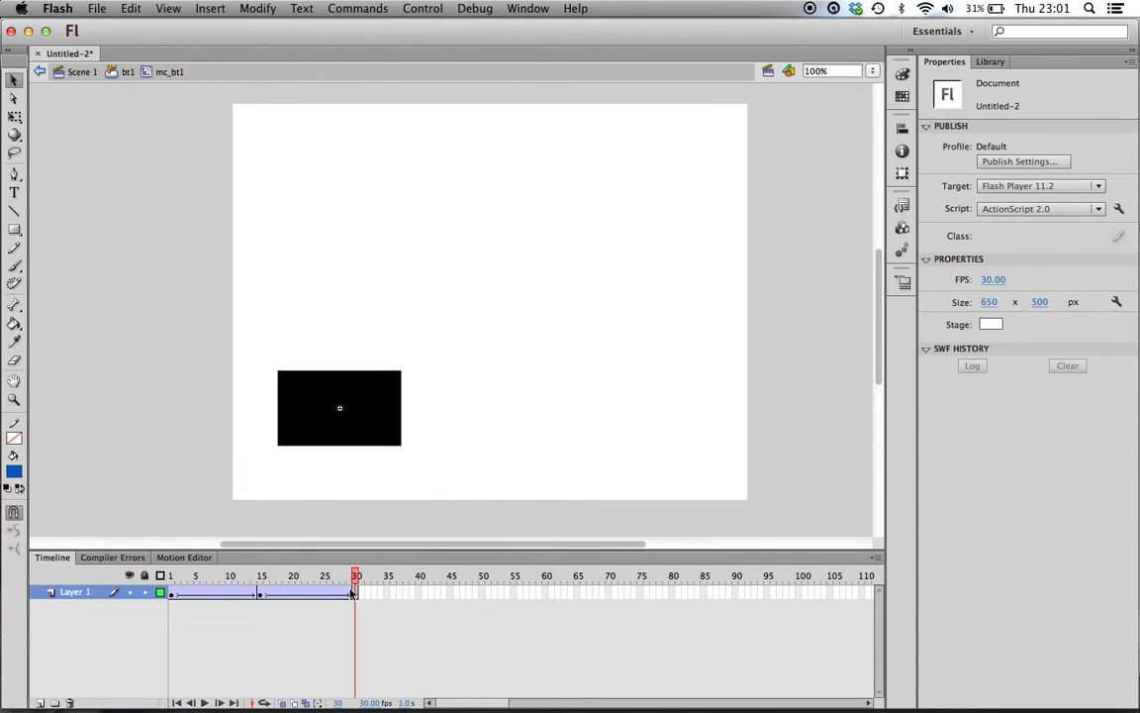
# Step: Make frame 29 a keyframe, remove frame 30, and preview the rise-and-return motion
pyautogui.click(350, 592)
pyautogui.rightClick(348, 598)
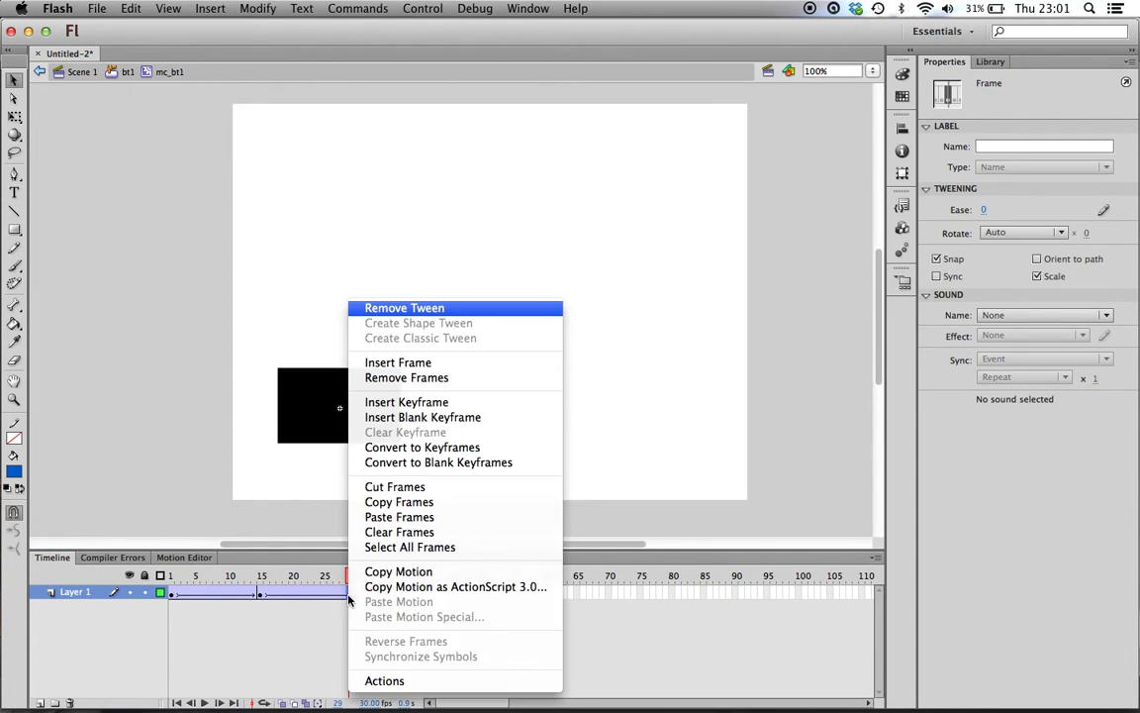
pyautogui.click(416, 401)
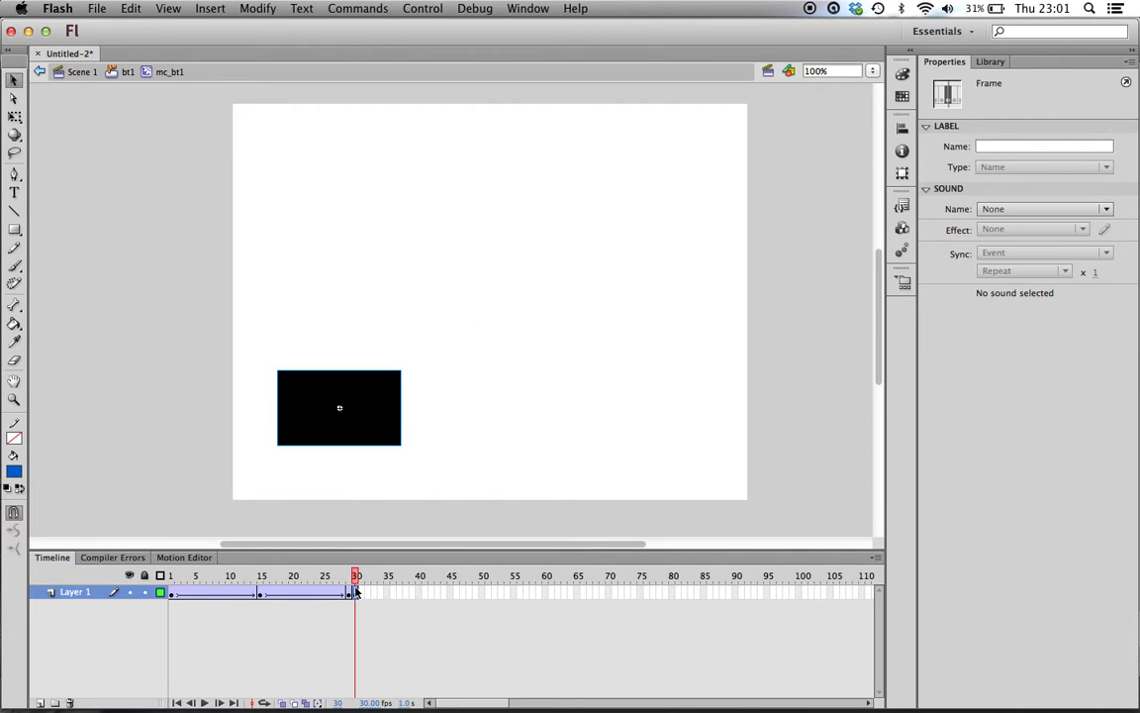
pyautogui.rightClick(351, 591)
pyautogui.click(465, 374)
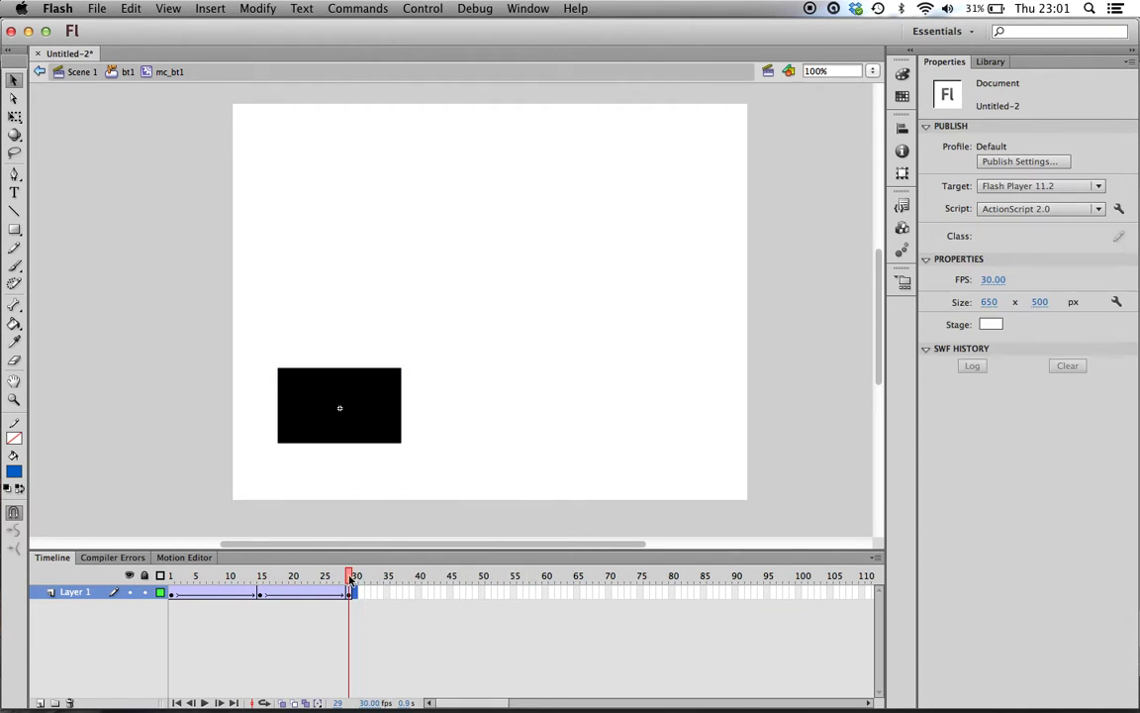
pyautogui.moveTo(351, 576)
pyautogui.mouseDown()
pyautogui.moveTo(330, 576)
pyautogui.moveTo(351, 576)
pyautogui.mouseUp()
pyautogui.click(350, 593)
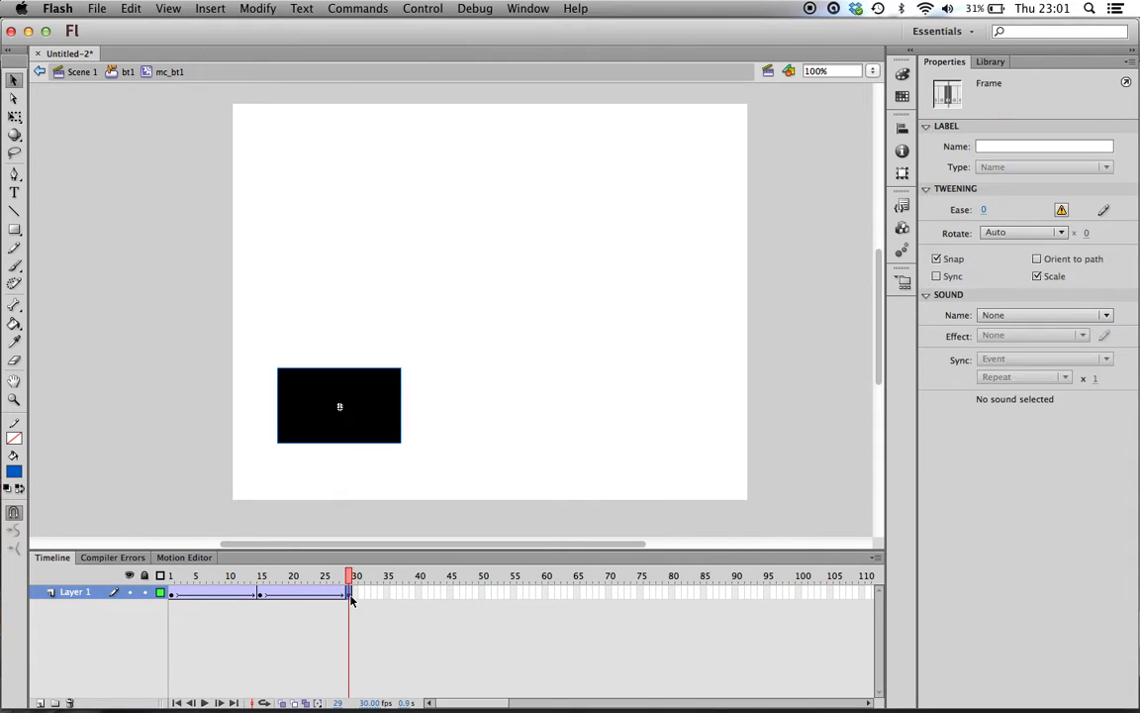
pyautogui.click(172, 576)
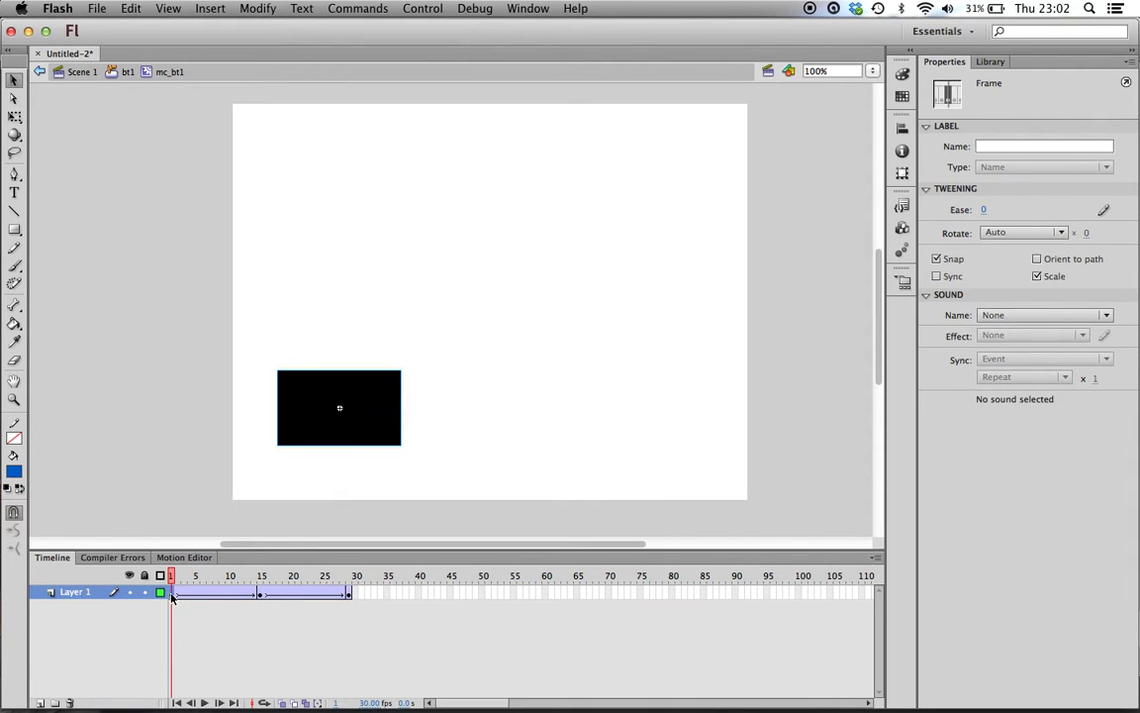
pyautogui.moveTo(172, 576)
pyautogui.mouseDown()
pyautogui.moveTo(366, 598)
pyautogui.moveTo(162, 576)
pyautogui.mouseUp()
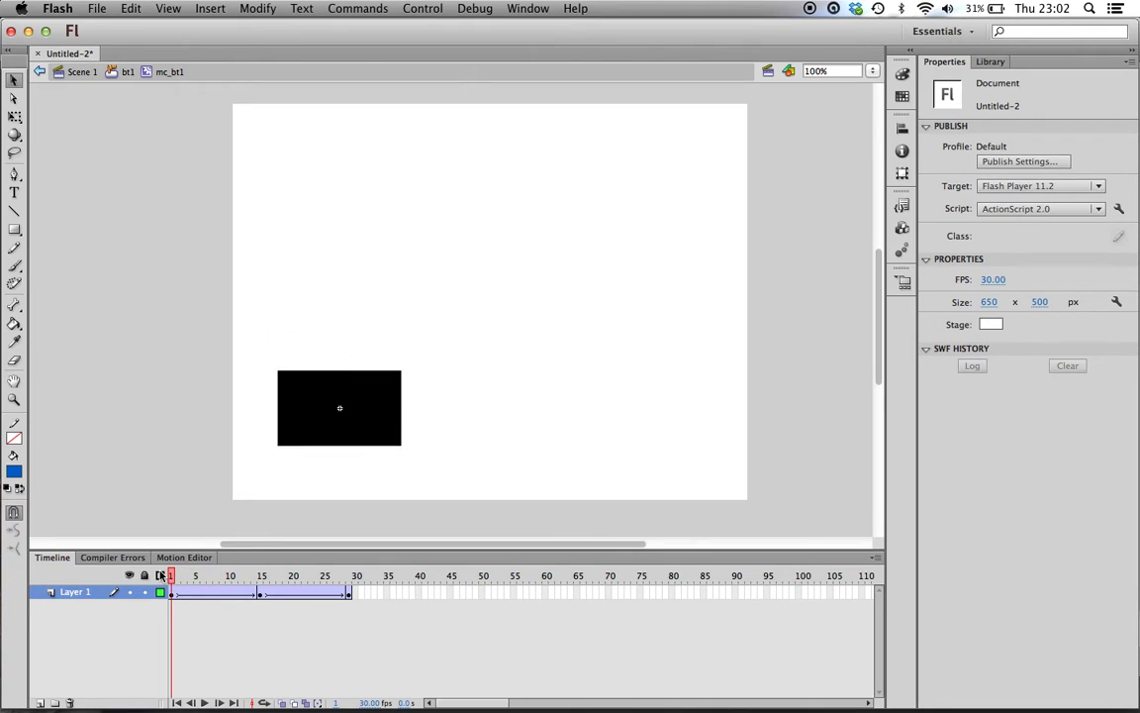
# Step: Return to Scene 1 and test the movie, pressing the button in the preview before closing it
pyautogui.click(81, 74)
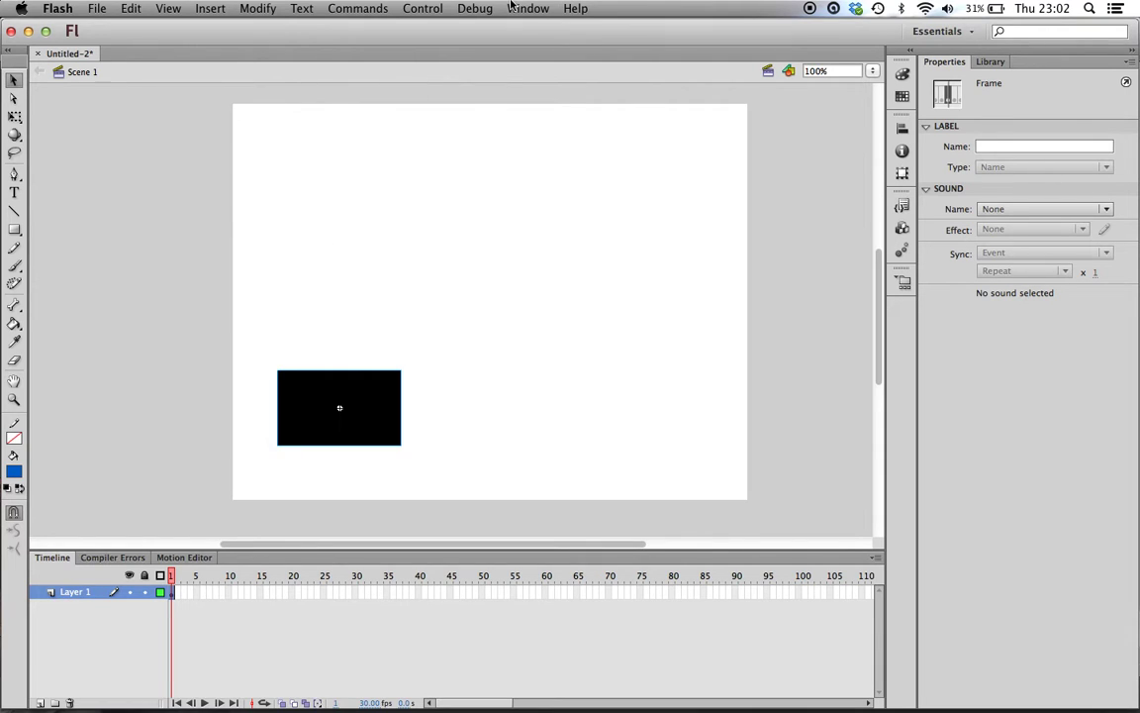
pyautogui.click(420, 8)
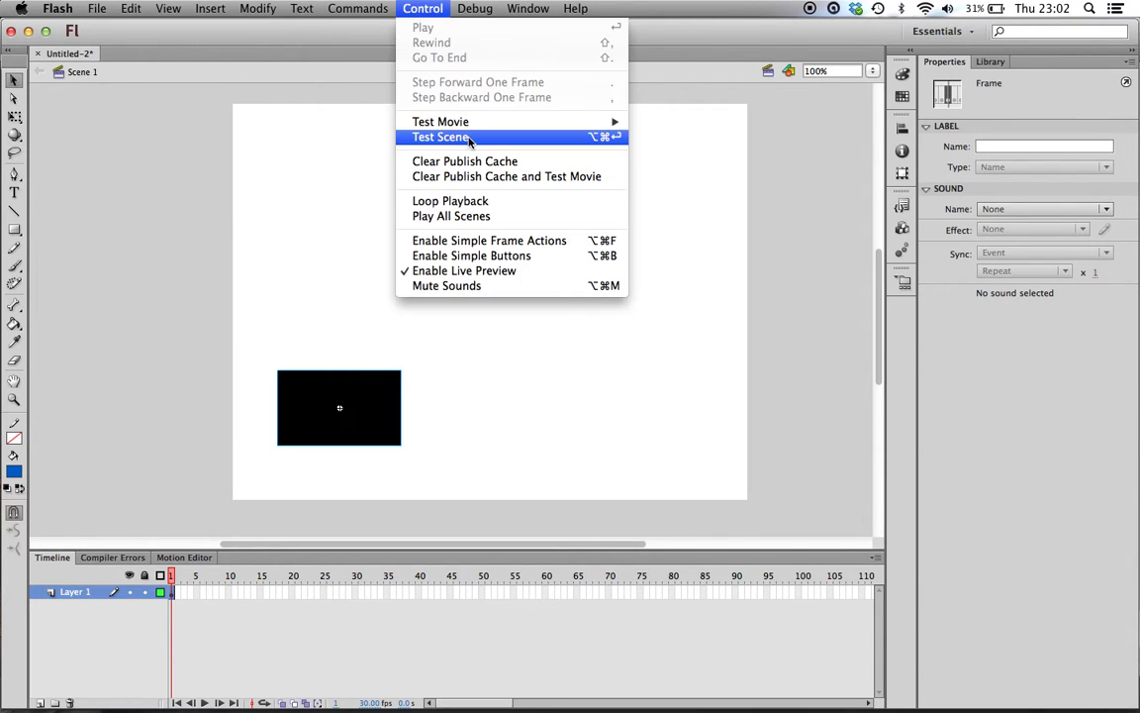
pyautogui.moveTo(455, 122)
pyautogui.click(656, 211)
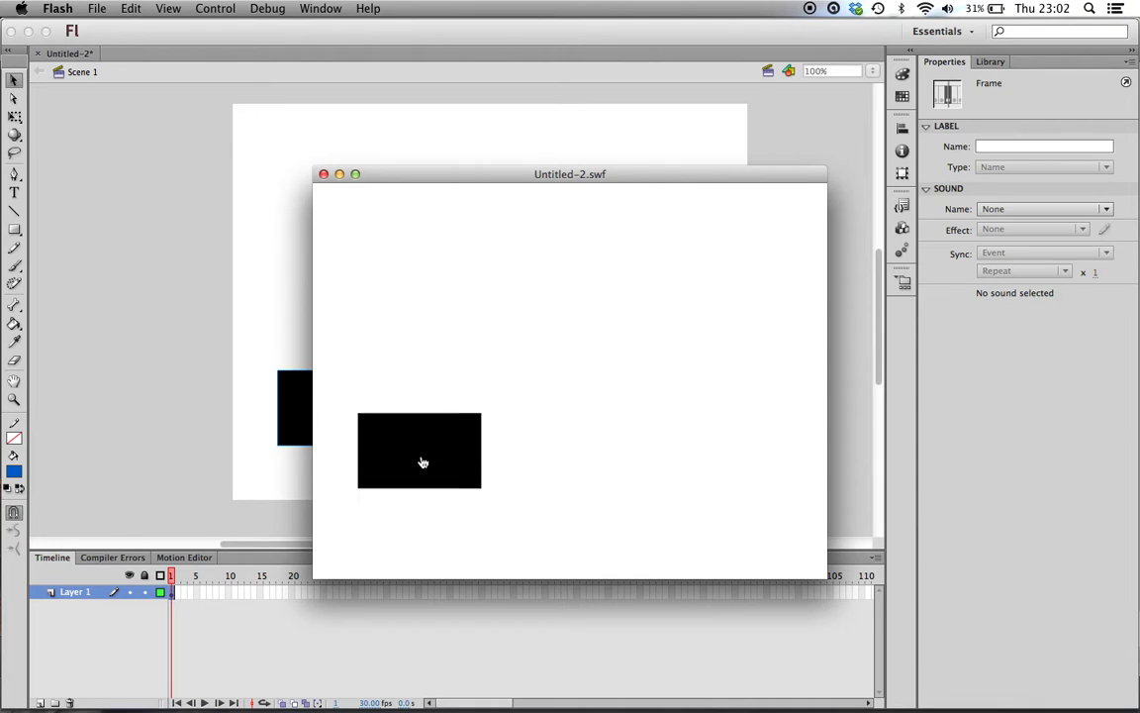
pyautogui.click(423, 463)
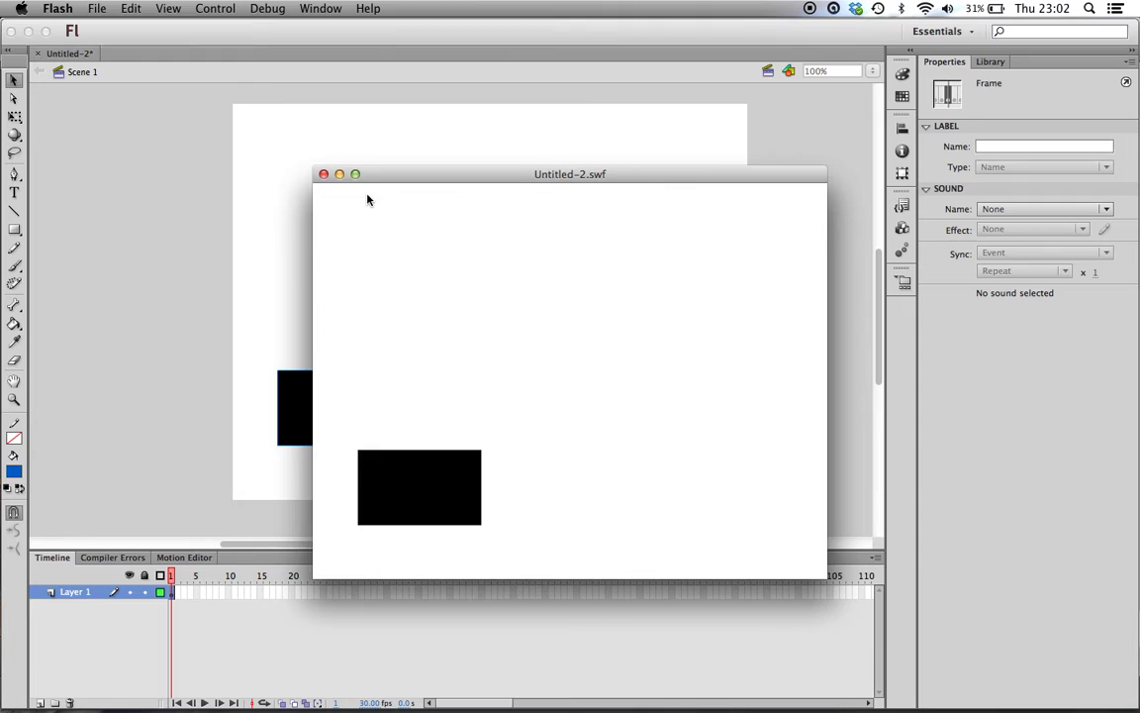
pyautogui.click(323, 175)
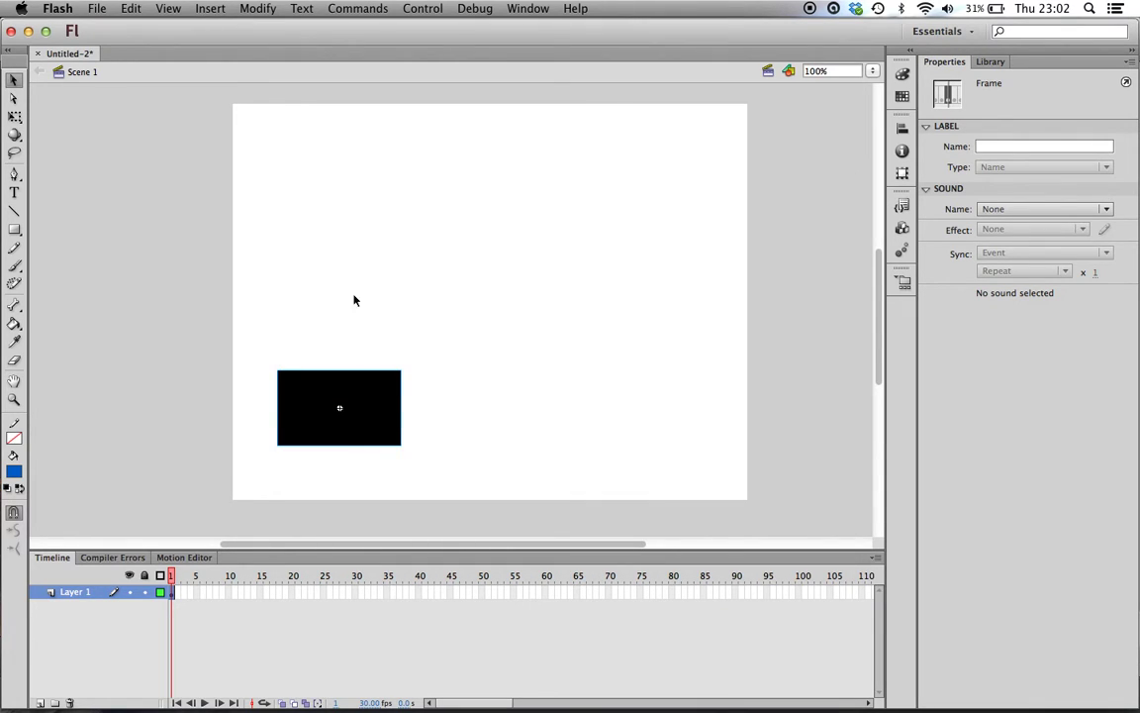
# Step: Open mc_bt1 from the Library to check its tween, then return to Scene 1
pyautogui.click(474, 389)
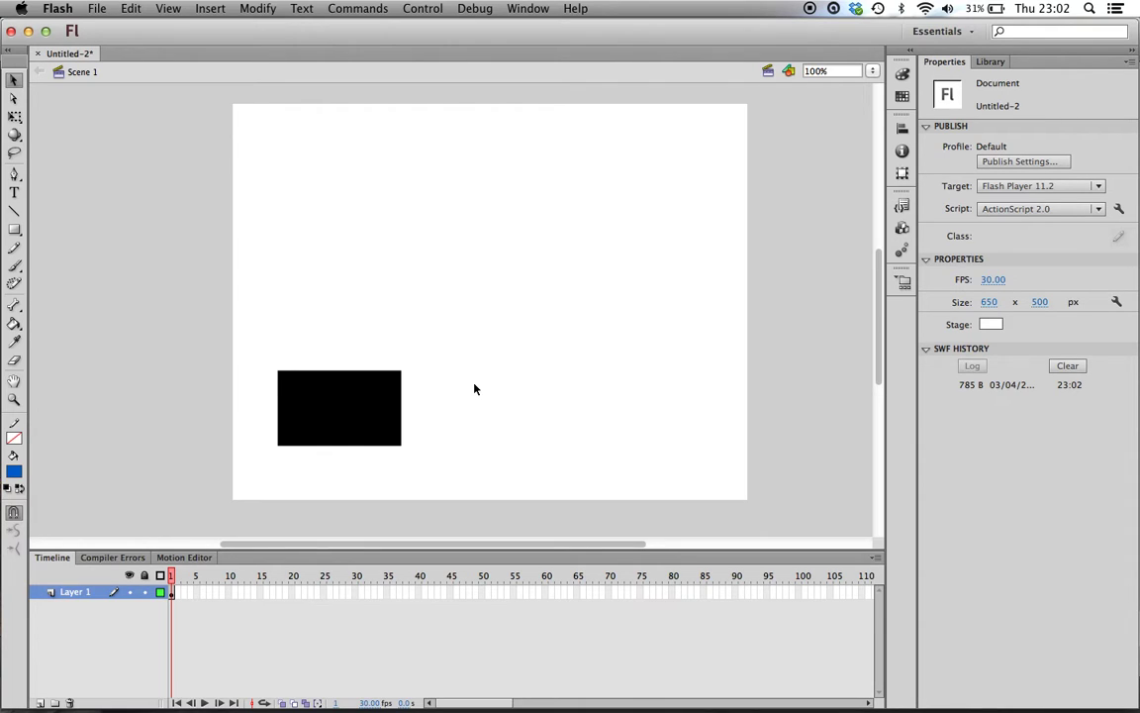
pyautogui.click(995, 64)
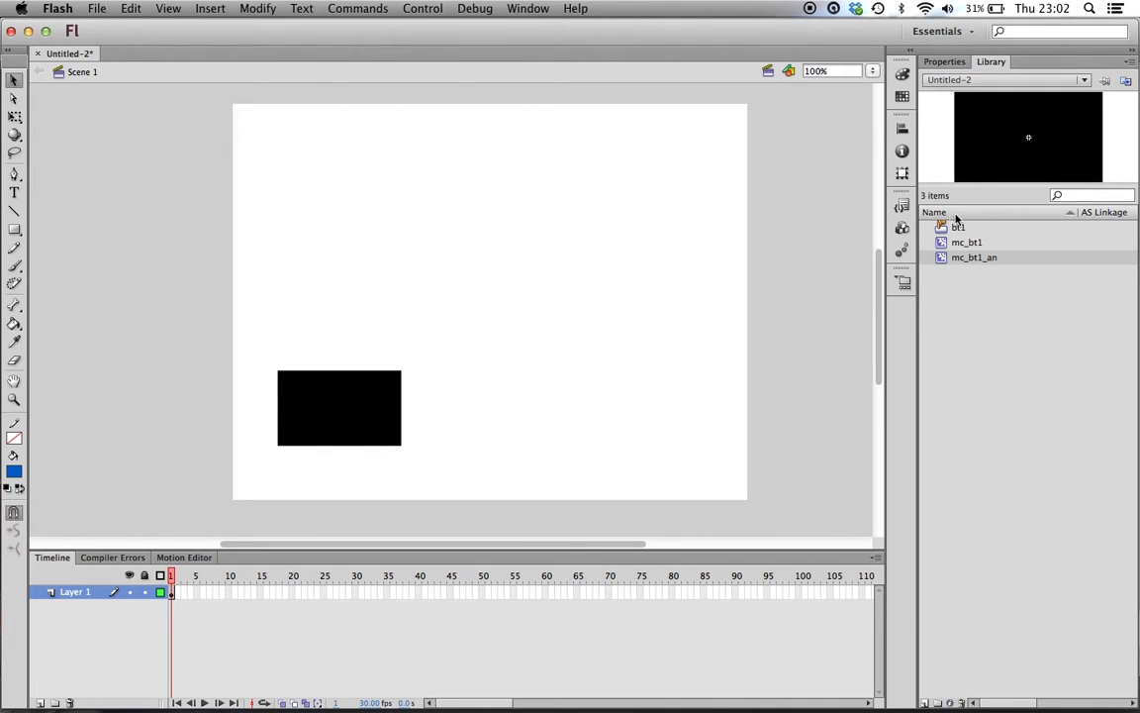
pyautogui.doubleClick(964, 242)
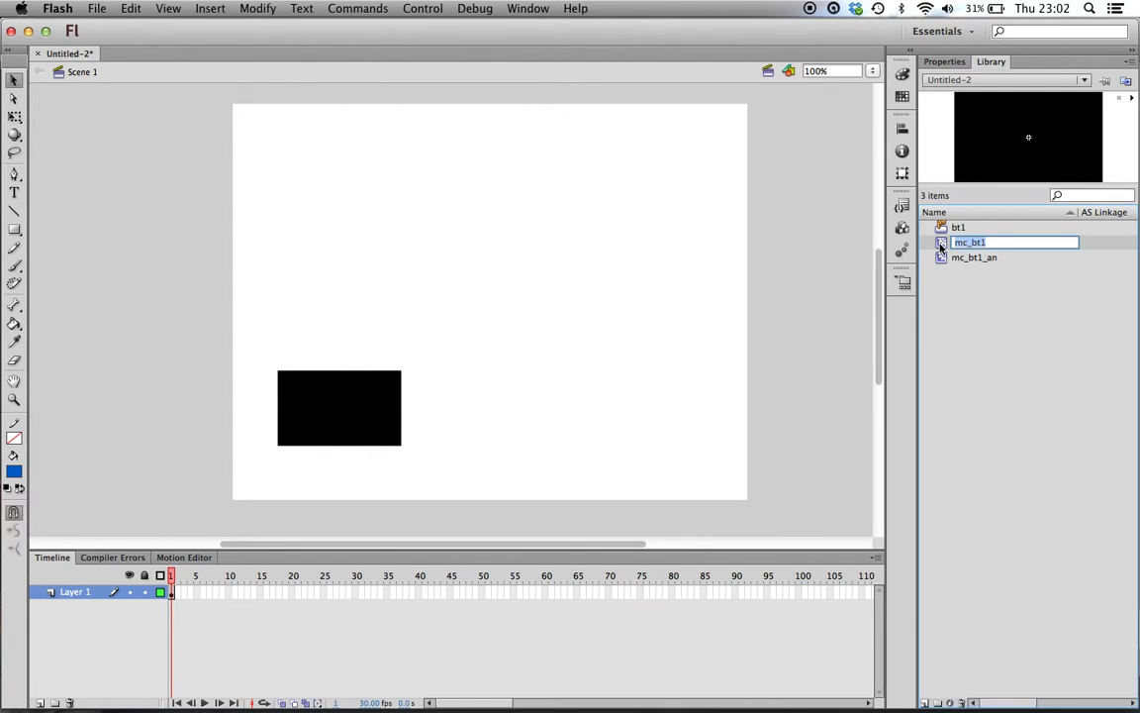
pyautogui.click(851, 225)
pyautogui.press('super+e')
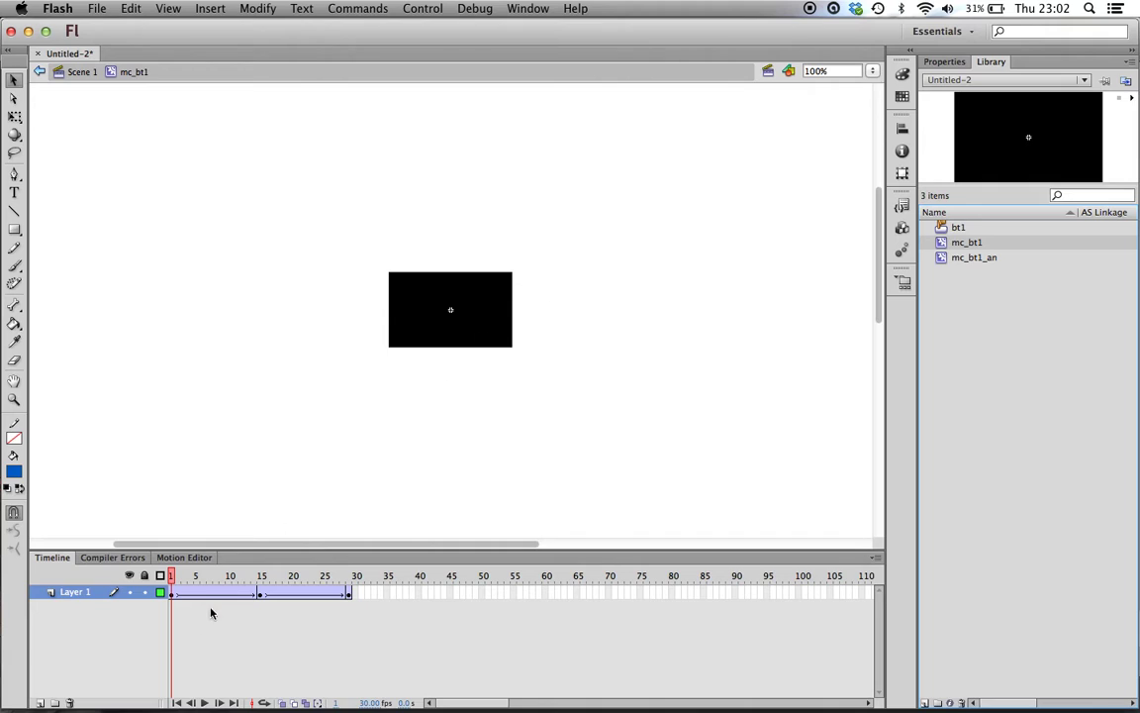
pyautogui.moveTo(170, 576)
pyautogui.mouseDown()
pyautogui.moveTo(369, 591)
pyautogui.moveTo(160, 580)
pyautogui.mouseUp()
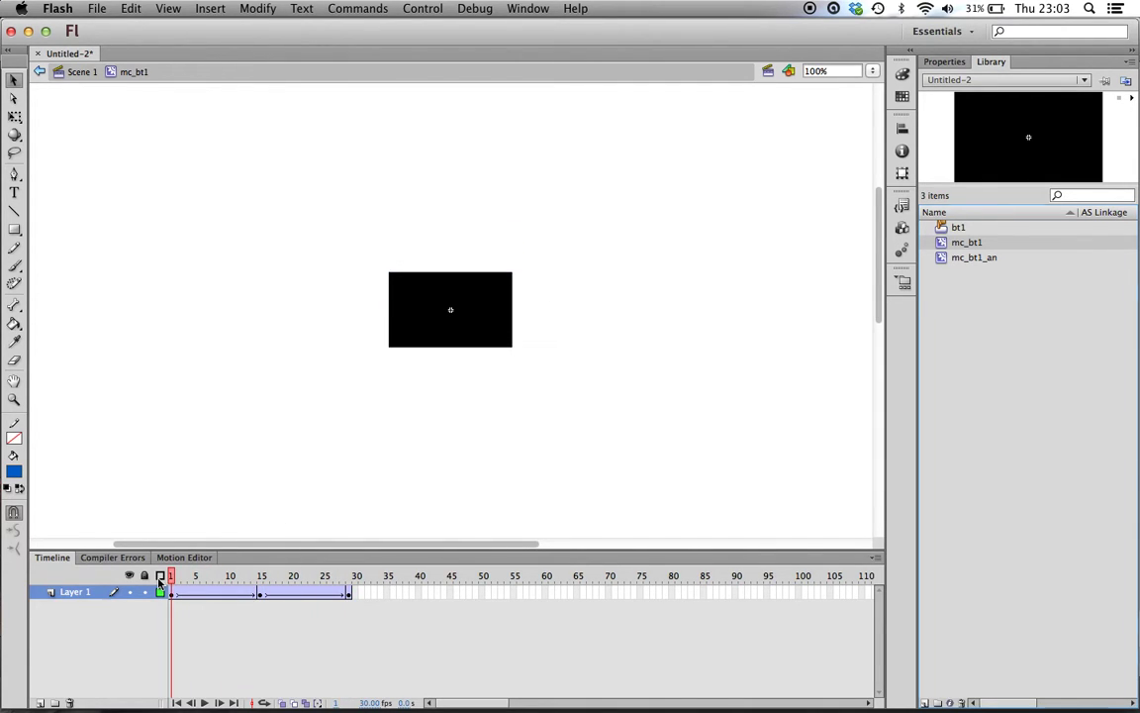
pyautogui.click(82, 73)
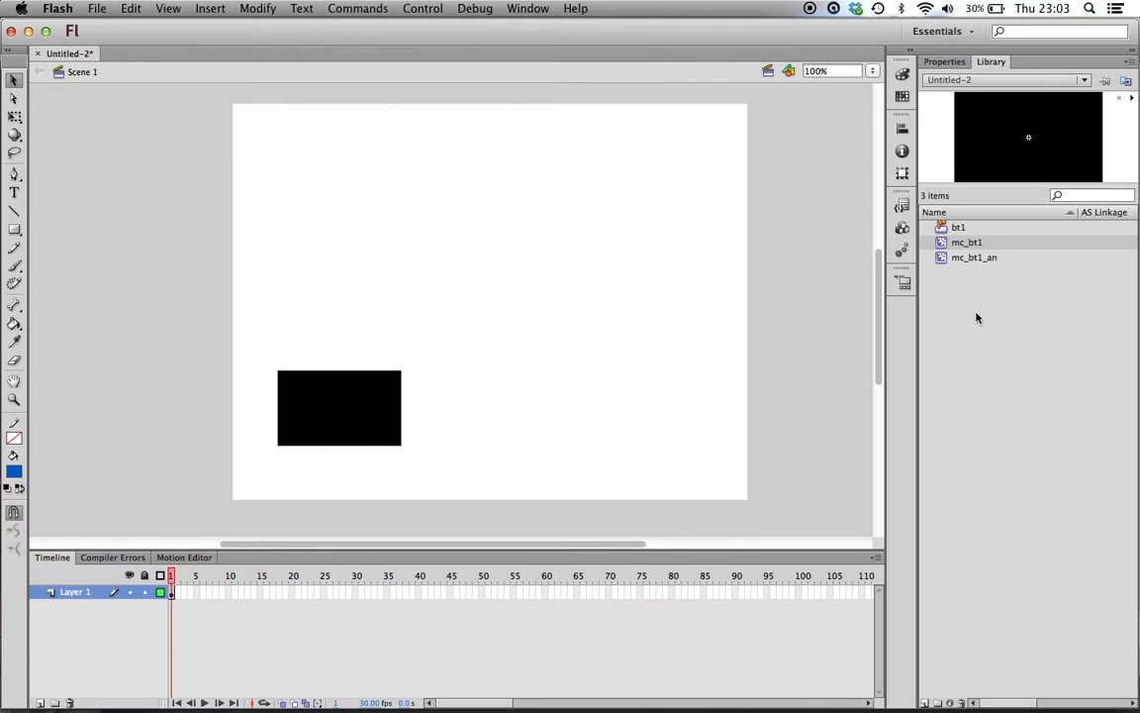
# Step: Drag two more bt1 instances from the Library into a row beside the first button
pyautogui.click(962, 229)
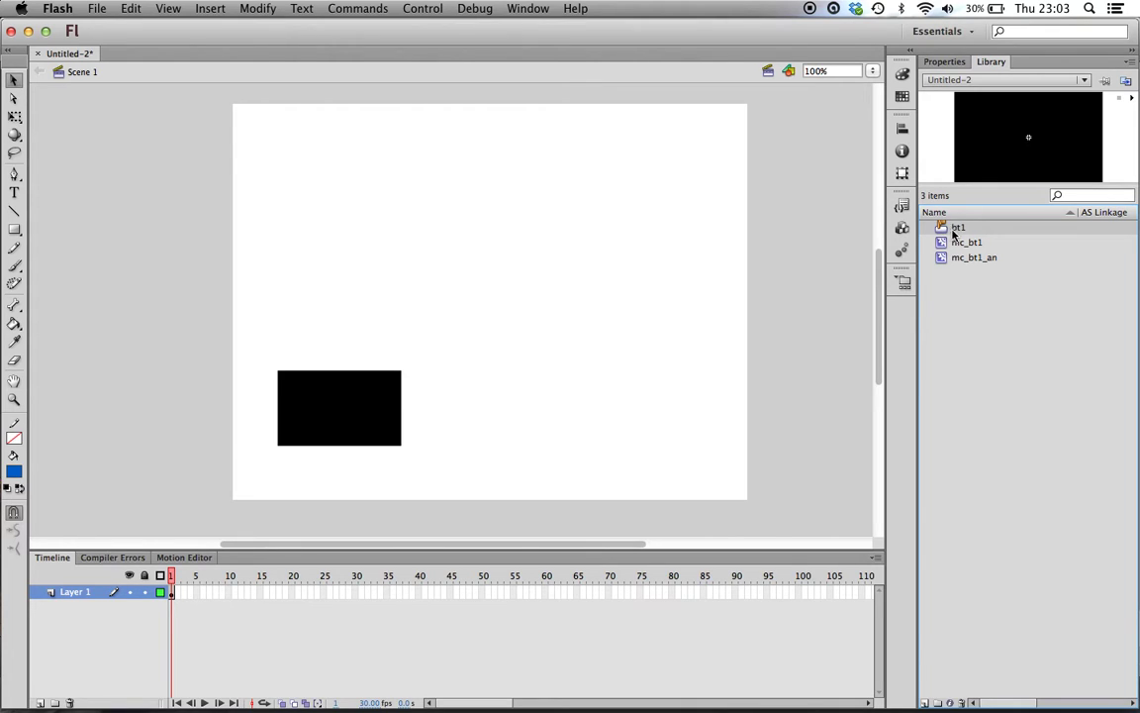
pyautogui.moveTo(945, 233); pyautogui.dragTo(331, 271)
pyautogui.moveTo(330, 270); pyautogui.dragTo(515, 402)
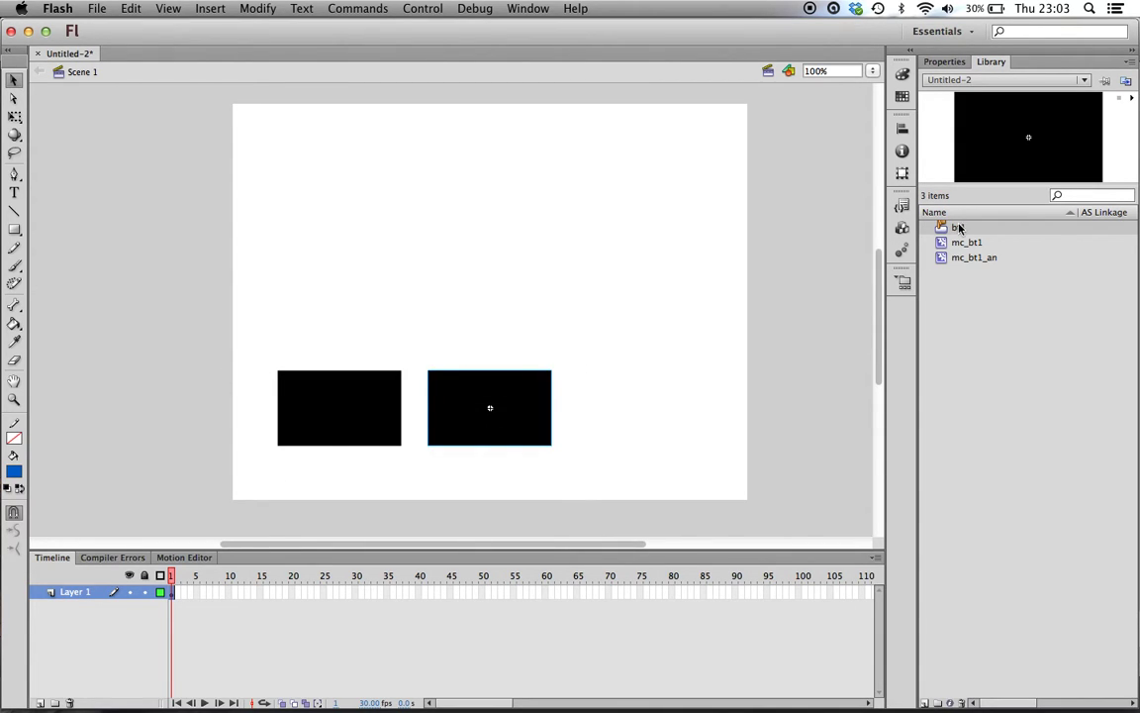
pyautogui.moveTo(710, 345); pyautogui.dragTo(662, 403)
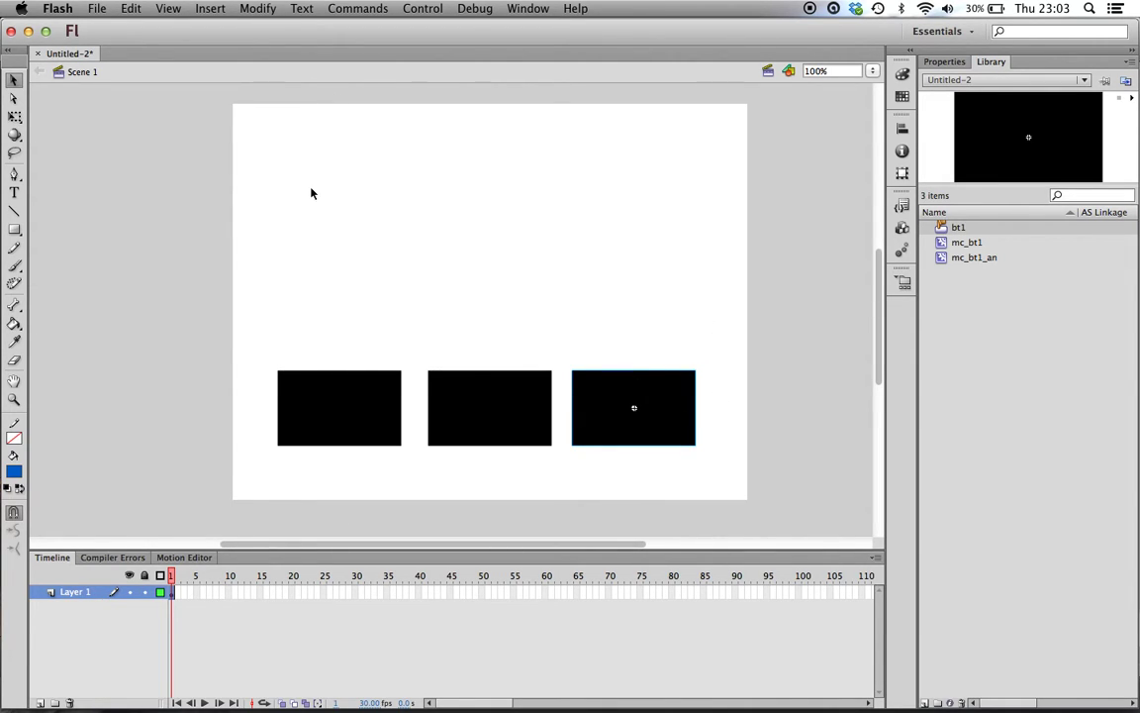
# Step: Rename Layer 1 to 'buttons' and add a new layer above it
pyautogui.doubleClick(79, 597)
pyautogui.write('butto')
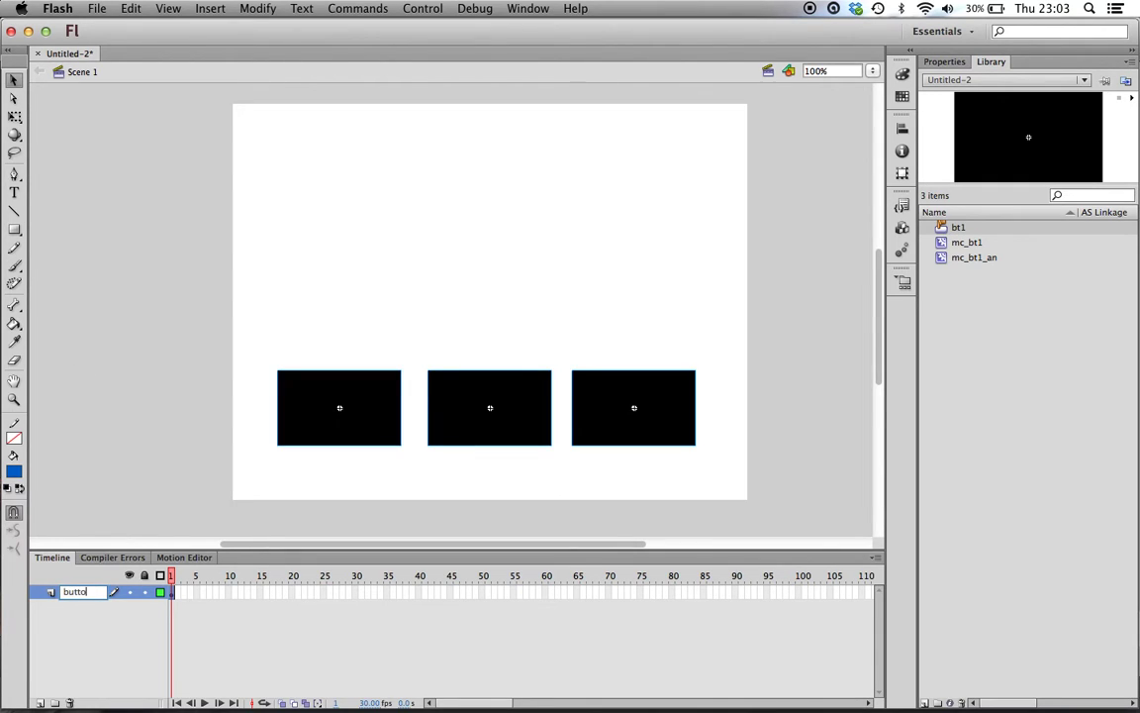
pyautogui.write('ns')
pyautogui.click(87, 630)
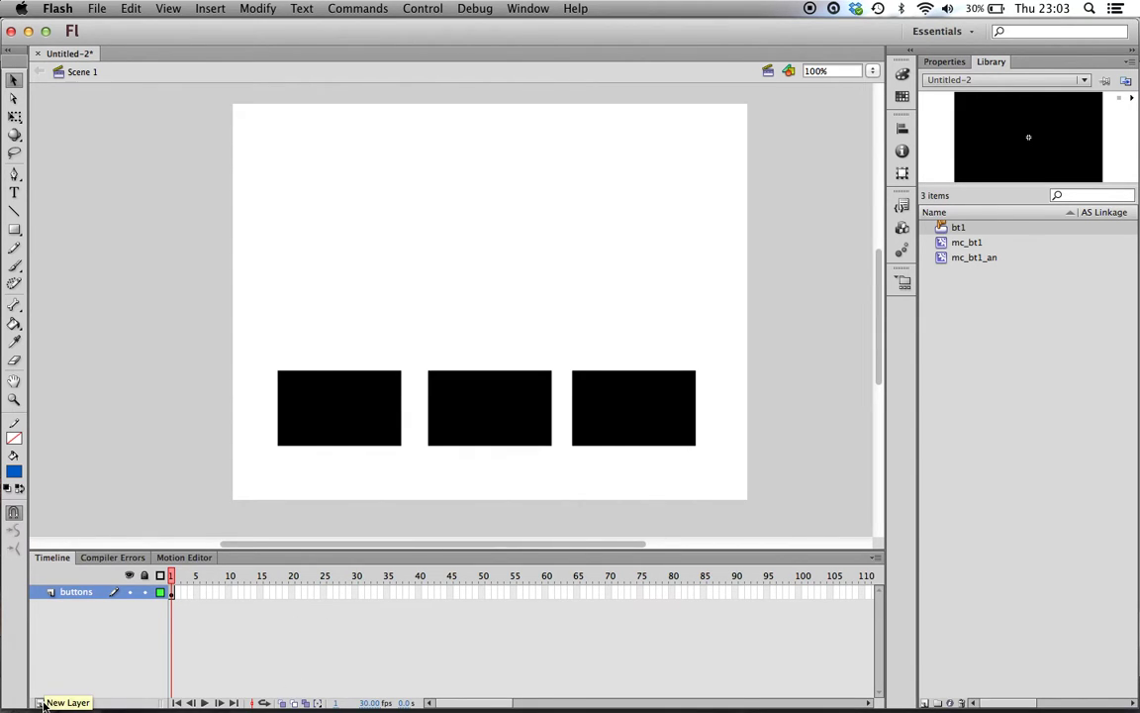
pyautogui.click(40, 702)
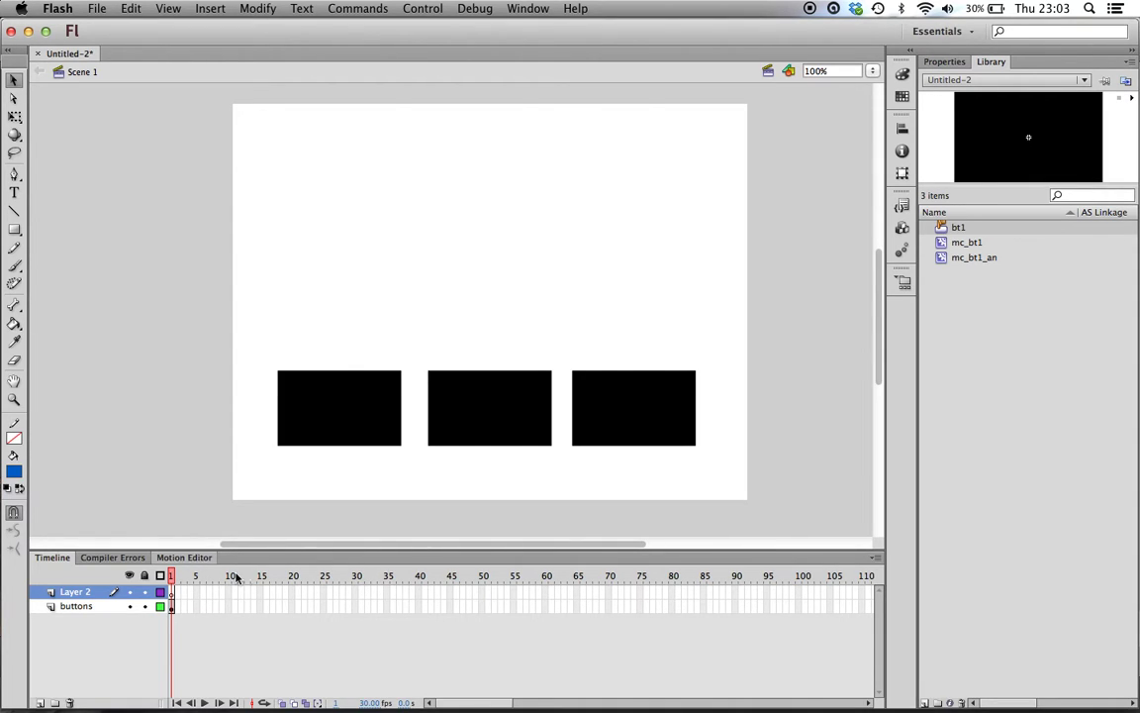
# Step: Add a keyframe at frame 30 on the buttons layer and rename Layer 2 to 'pages'
pyautogui.click(354, 606)
pyautogui.rightClick(354, 606)
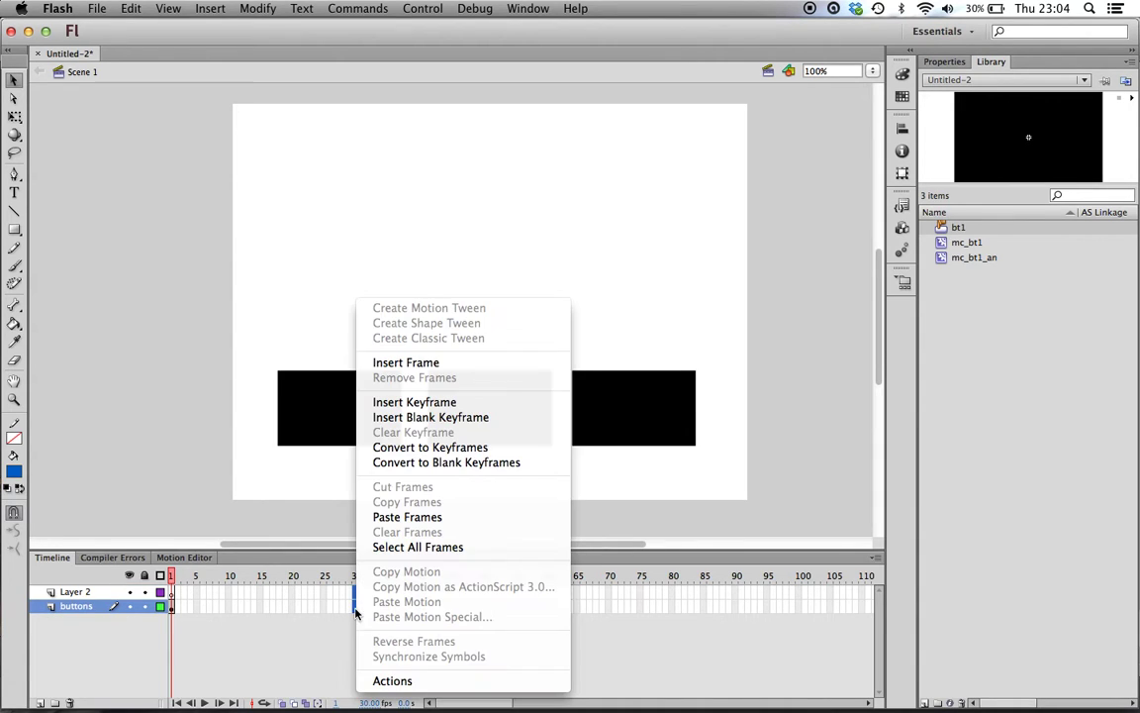
pyautogui.click(436, 401)
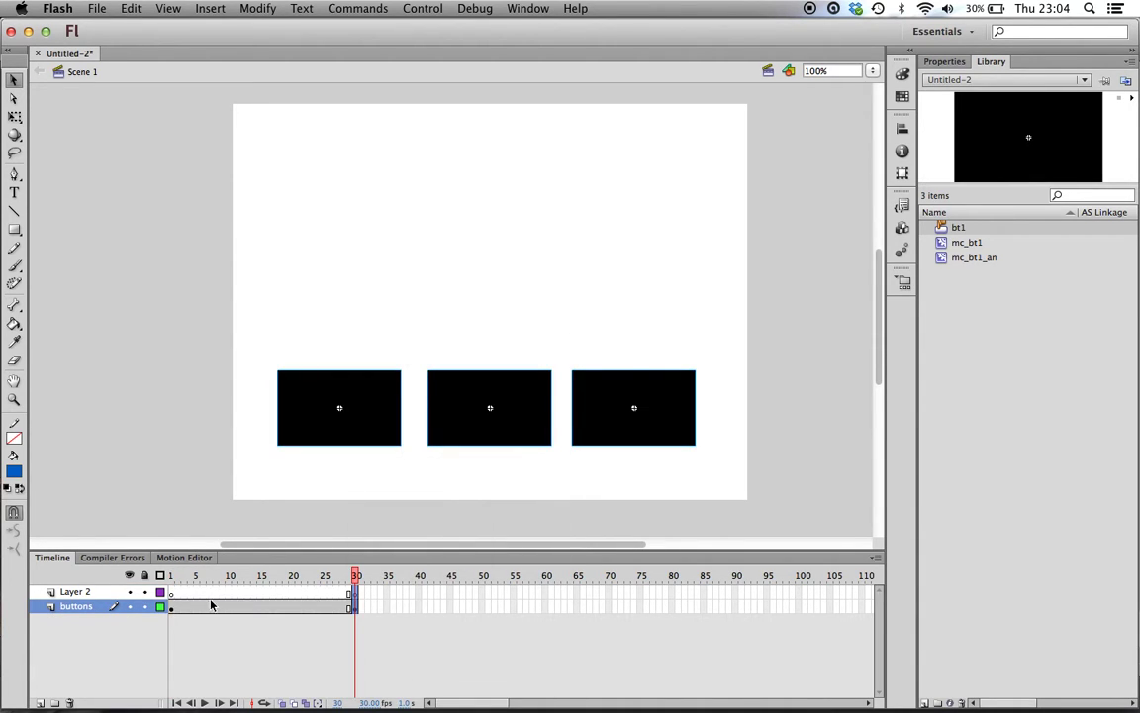
pyautogui.click(170, 592)
pyautogui.doubleClick(75, 591)
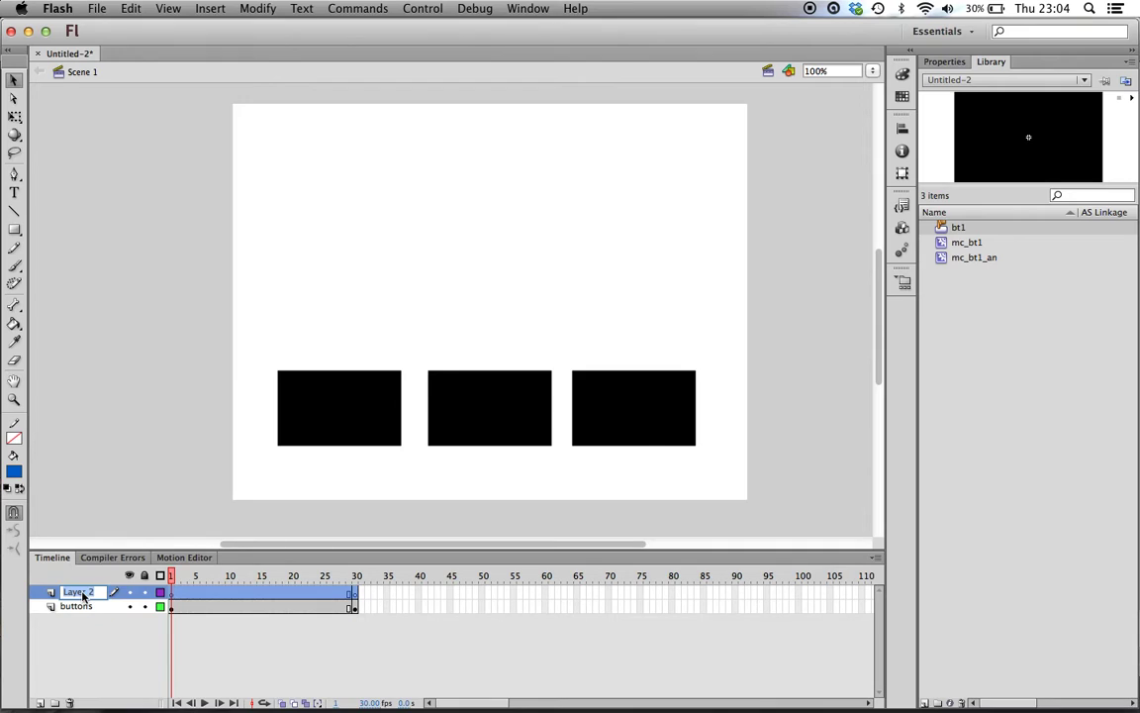
pyautogui.write('pages')
pyautogui.click(172, 592)
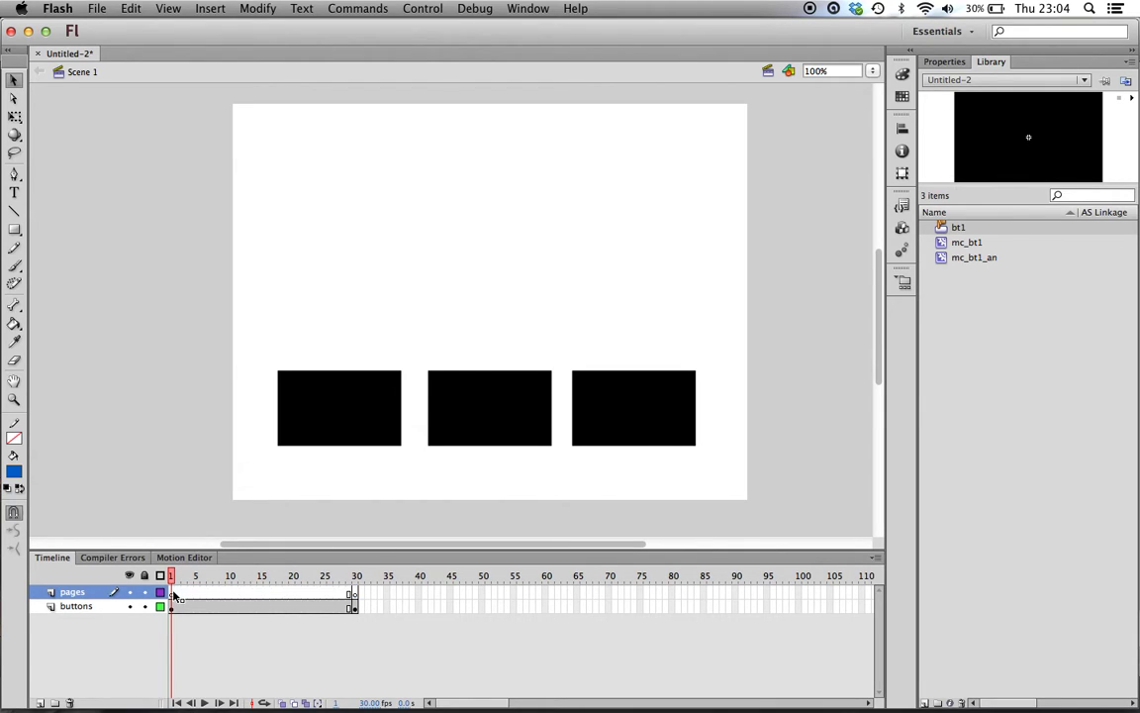
# Step: Type a centred 'PAGE 1' heading near the top of the stage and nudge it down
pyautogui.click(14, 192)
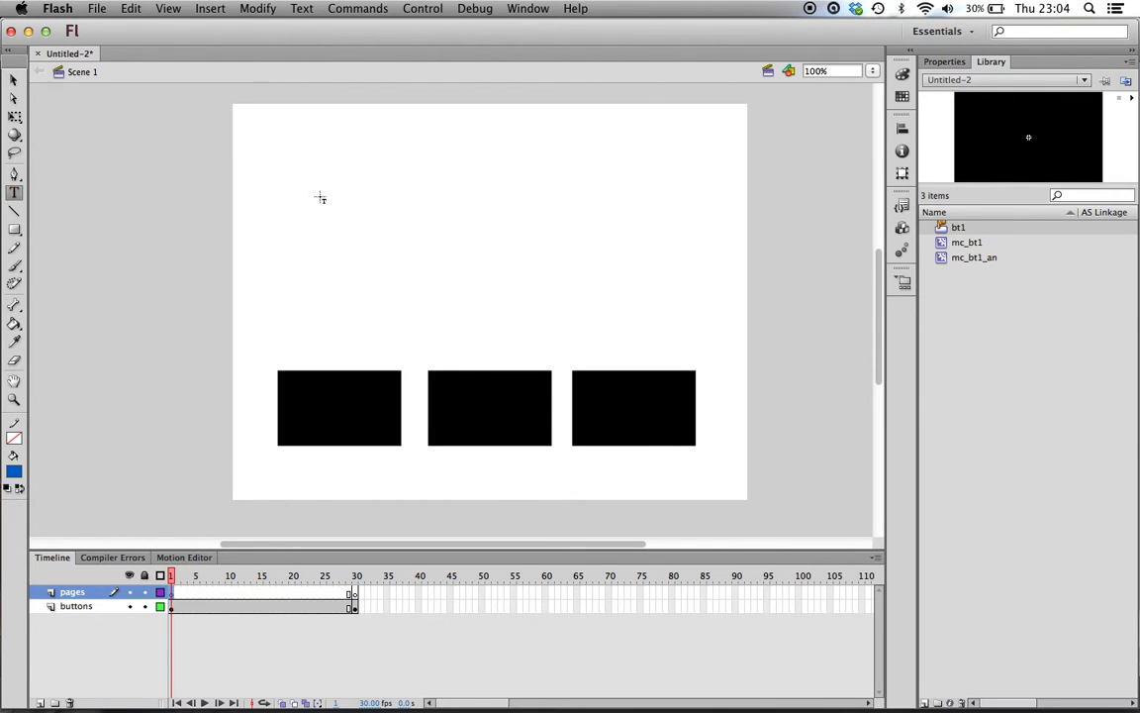
pyautogui.moveTo(363, 146); pyautogui.dragTo(618, 303)
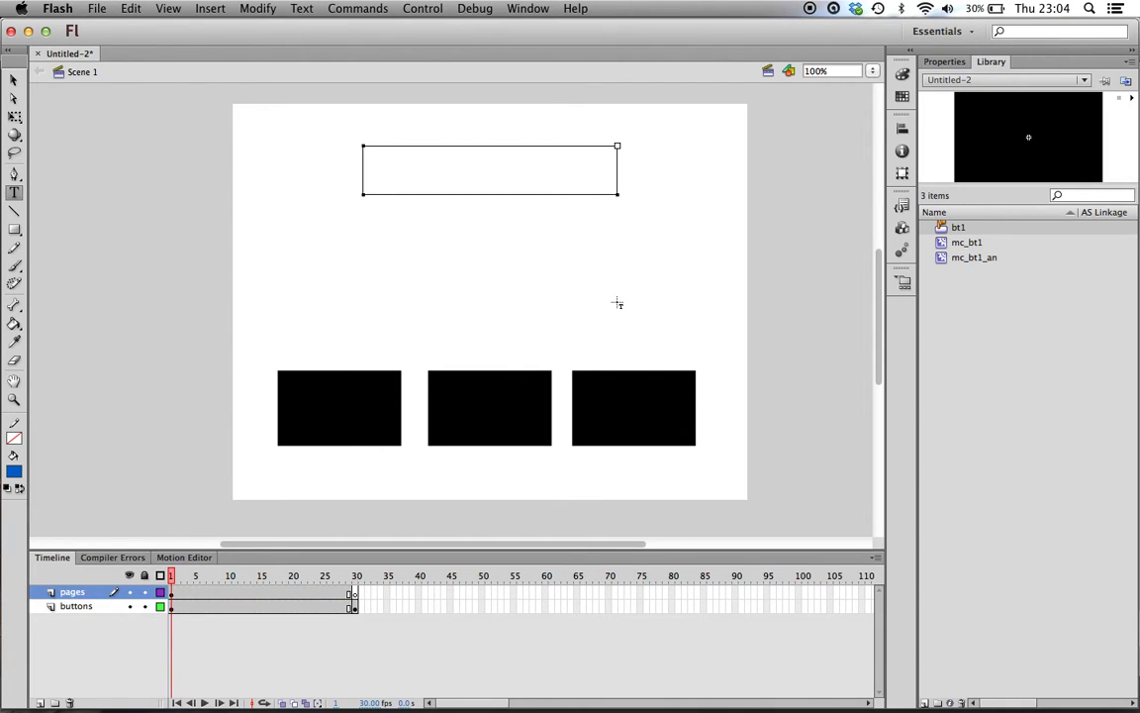
pyautogui.write('PAGE 1')
pyautogui.moveTo(479, 172); pyautogui.dragTo(364, 174)
pyautogui.click(945, 61)
pyautogui.click(1006, 369)
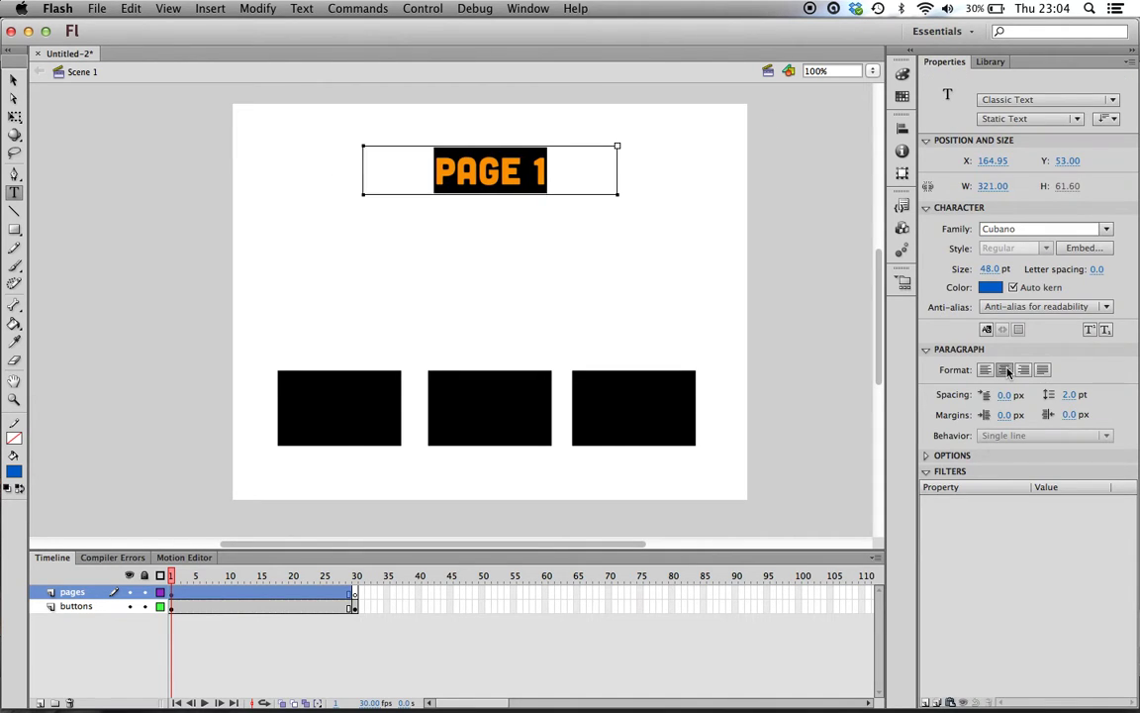
pyautogui.click(14, 79)
pyautogui.moveTo(512, 160); pyautogui.dragTo(513, 168)
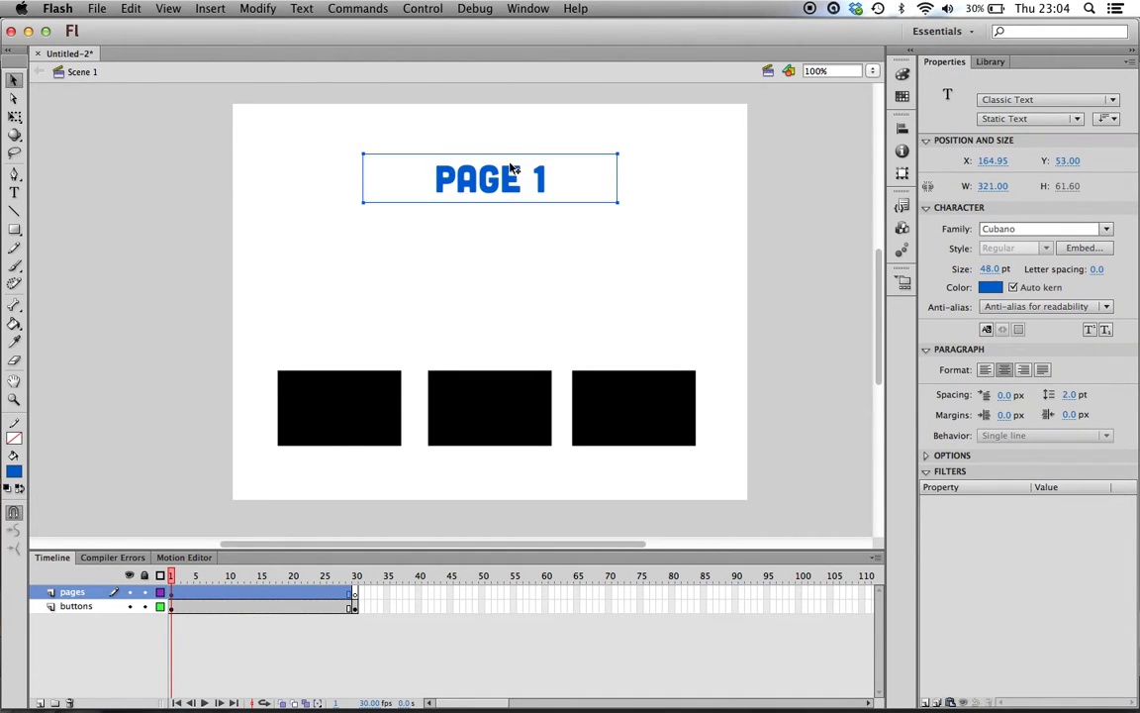
pyautogui.hotkey('shift', 'Down')
pyautogui.hotkey('shift', 'Down')
pyautogui.hotkey('shift', 'Down')
pyautogui.hotkey('shift', 'Down')
pyautogui.hotkey('shift', 'Down')
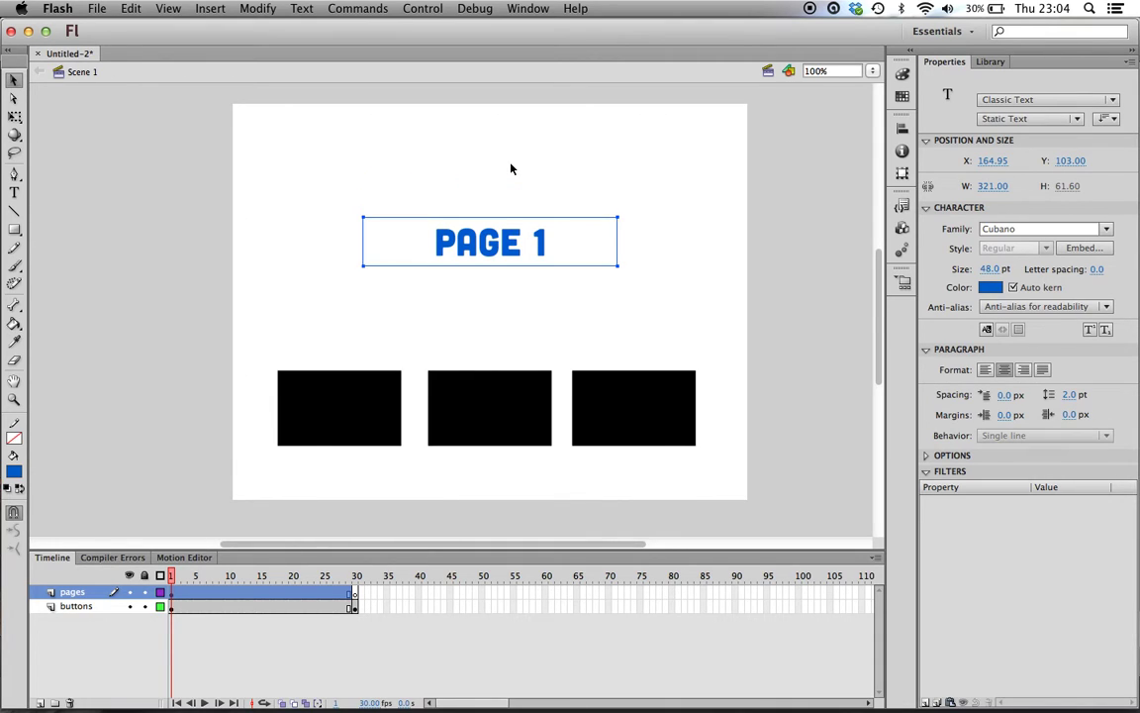
pyautogui.click(512, 171)
# Step: Copy frame 1 of the pages layer
pyautogui.rightClick(508, 255)
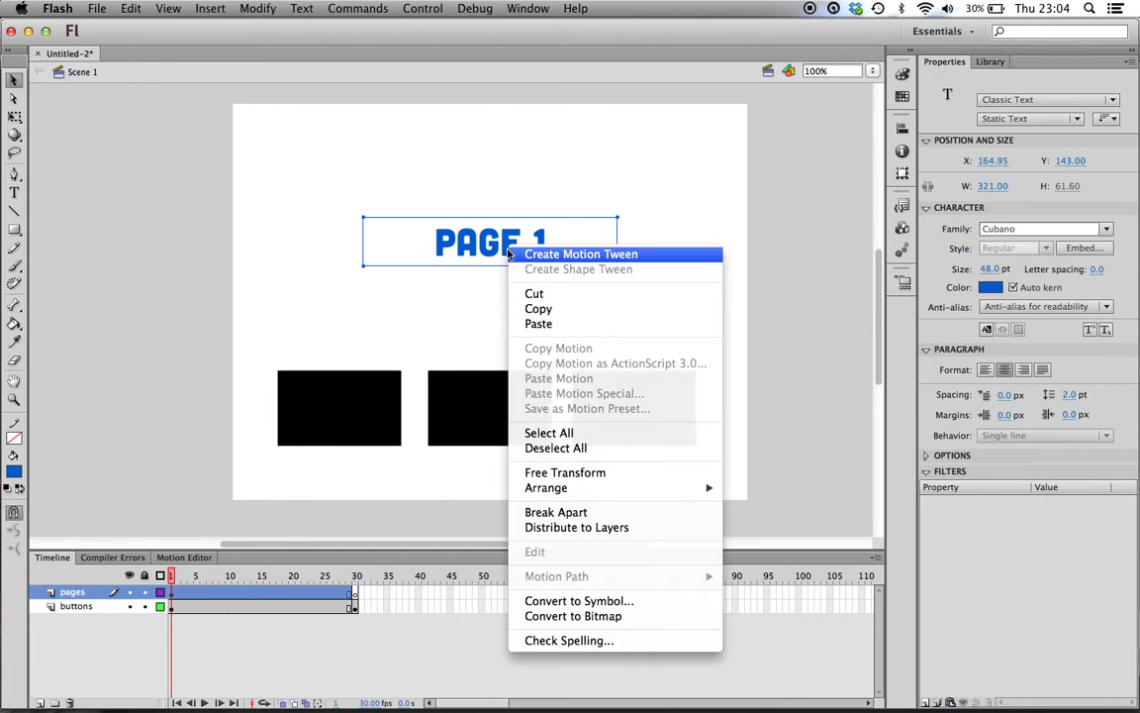
pyautogui.click(411, 465)
pyautogui.click(171, 594)
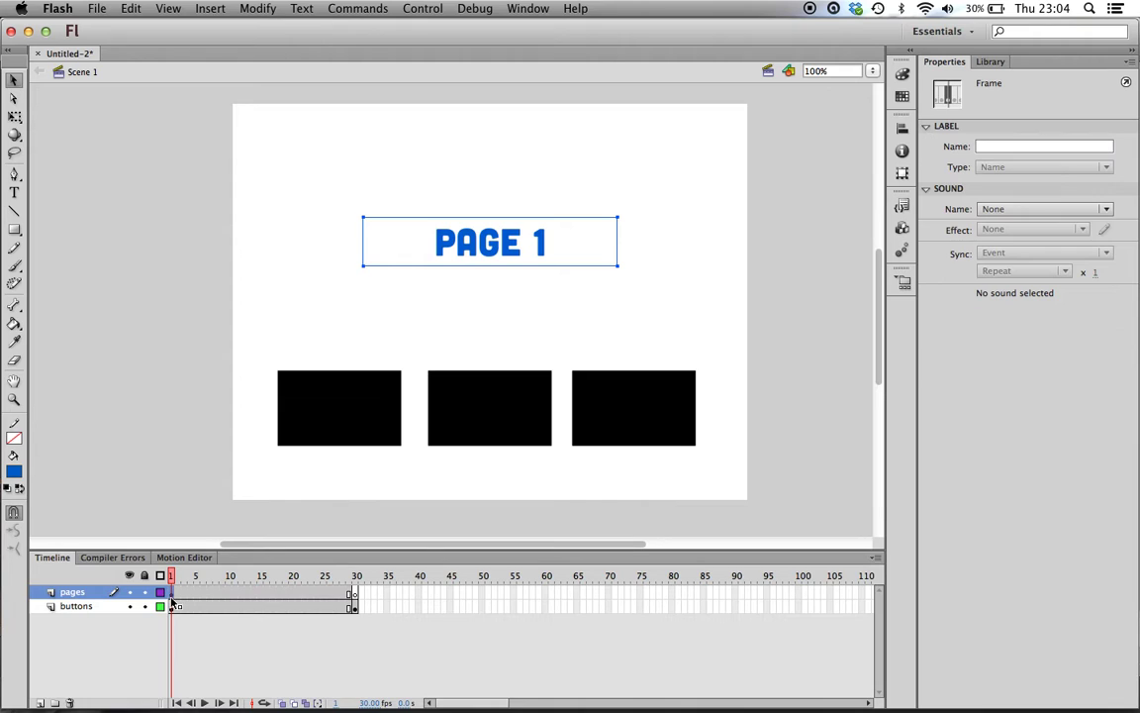
pyautogui.rightClick(171, 594)
pyautogui.click(273, 503)
# Step: Paste the copied frame at frame 15 and change its heading to PAGE 2
pyautogui.click(263, 593)
pyautogui.rightClick(264, 594)
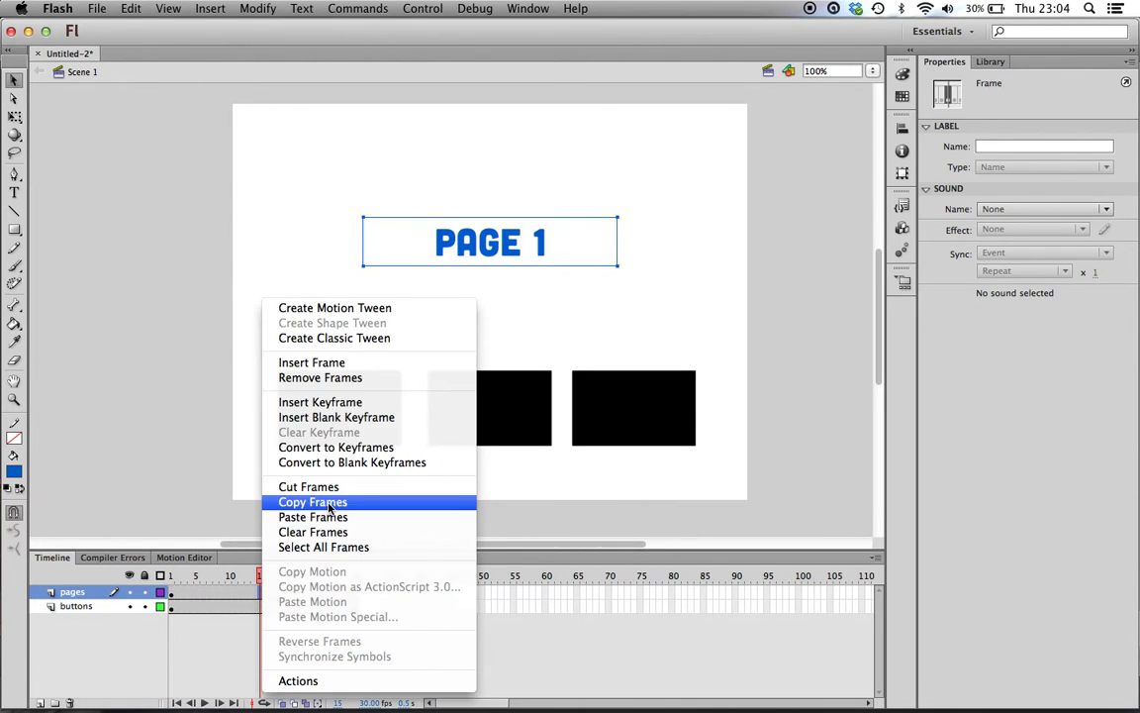
pyautogui.click(329, 516)
pyautogui.doubleClick(548, 247)
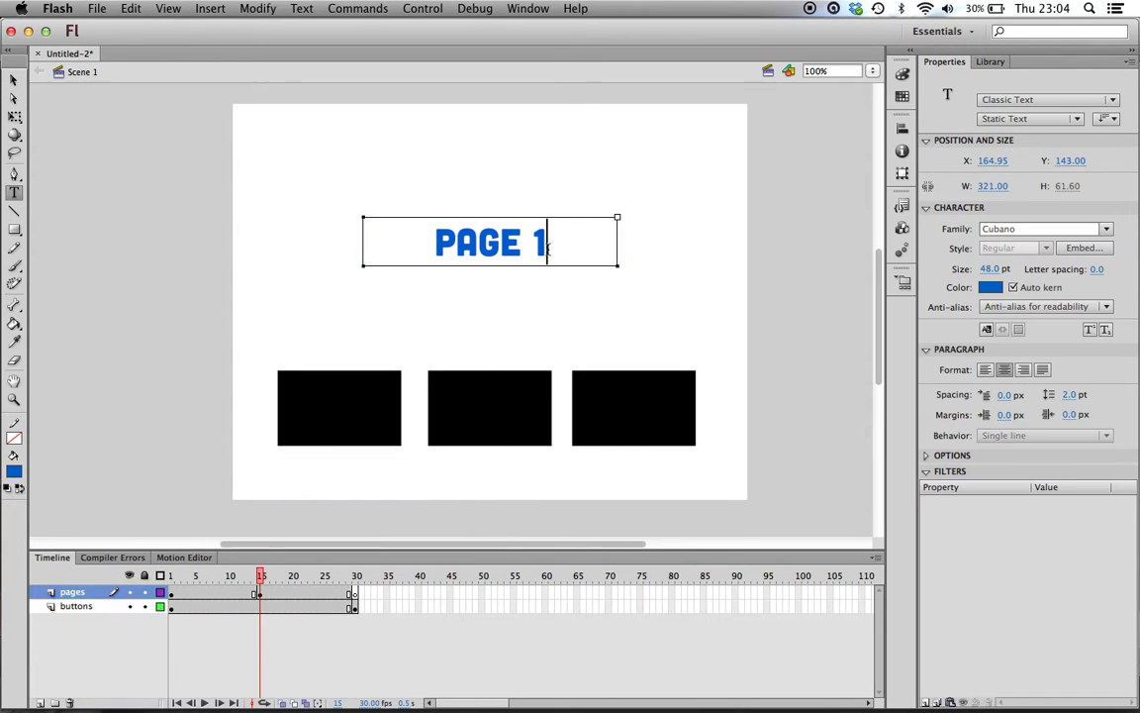
pyautogui.doubleClick(542, 244)
pyautogui.write('2')
pyautogui.press('Escape')
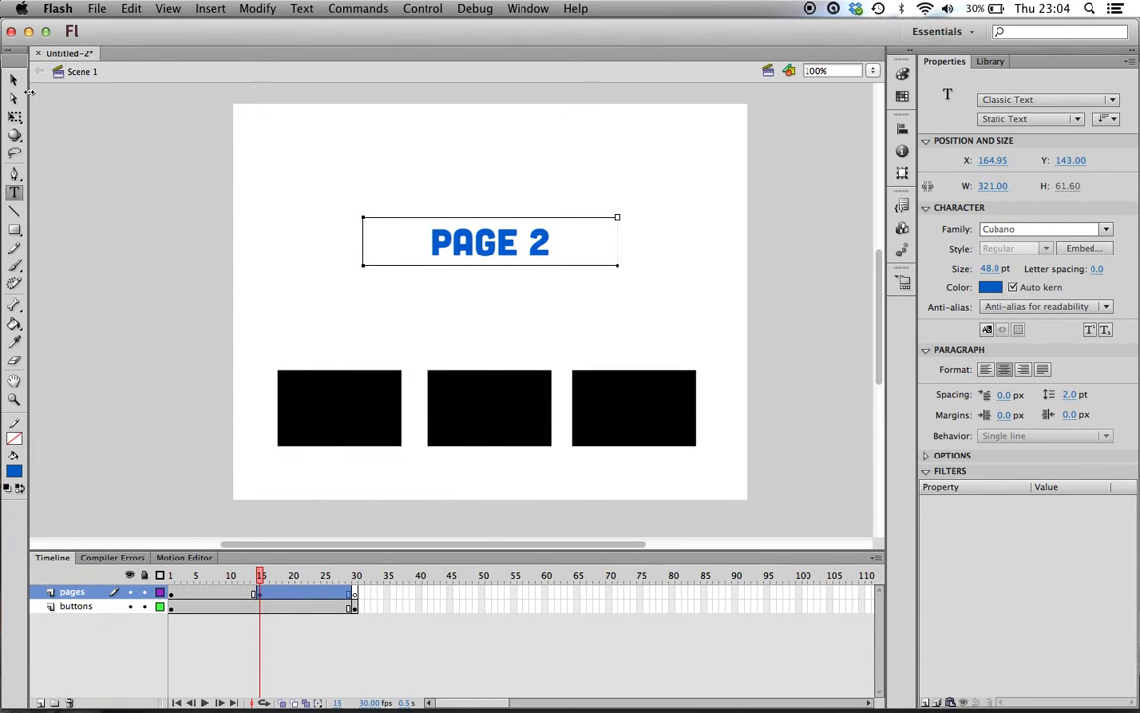
pyautogui.click(14, 79)
# Step: Paste the frame at frame 30, change its heading to PAGE 3, and preview the pages
pyautogui.click(356, 593)
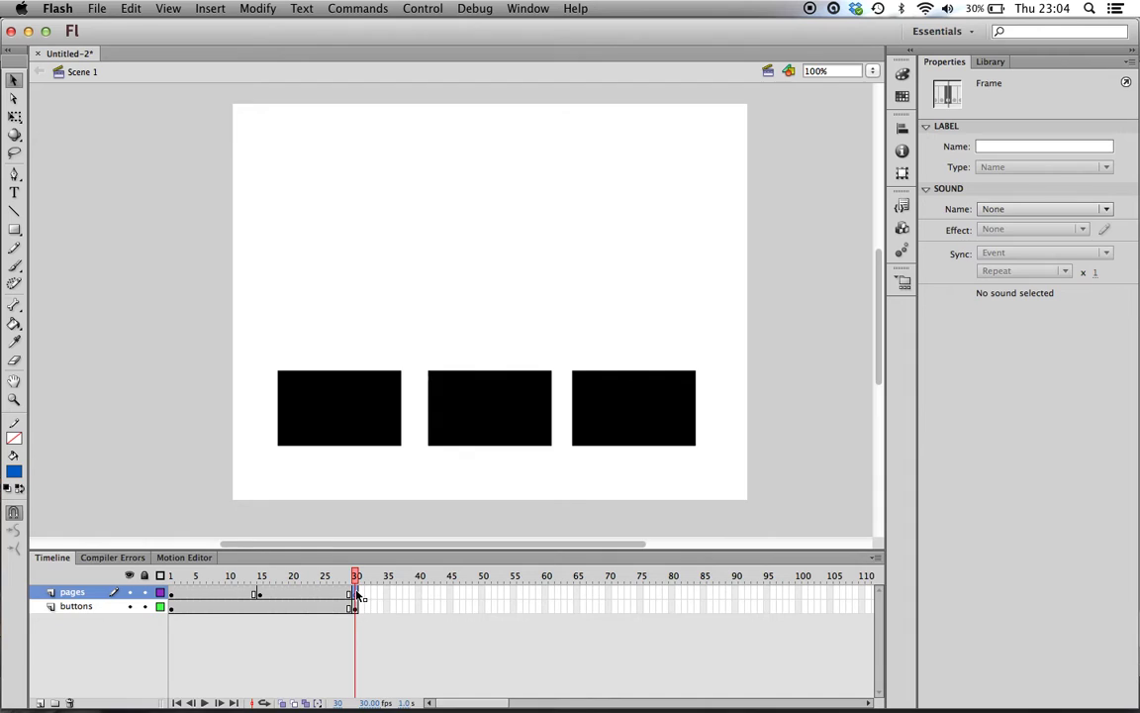
pyautogui.rightClick(356, 594)
pyautogui.click(395, 513)
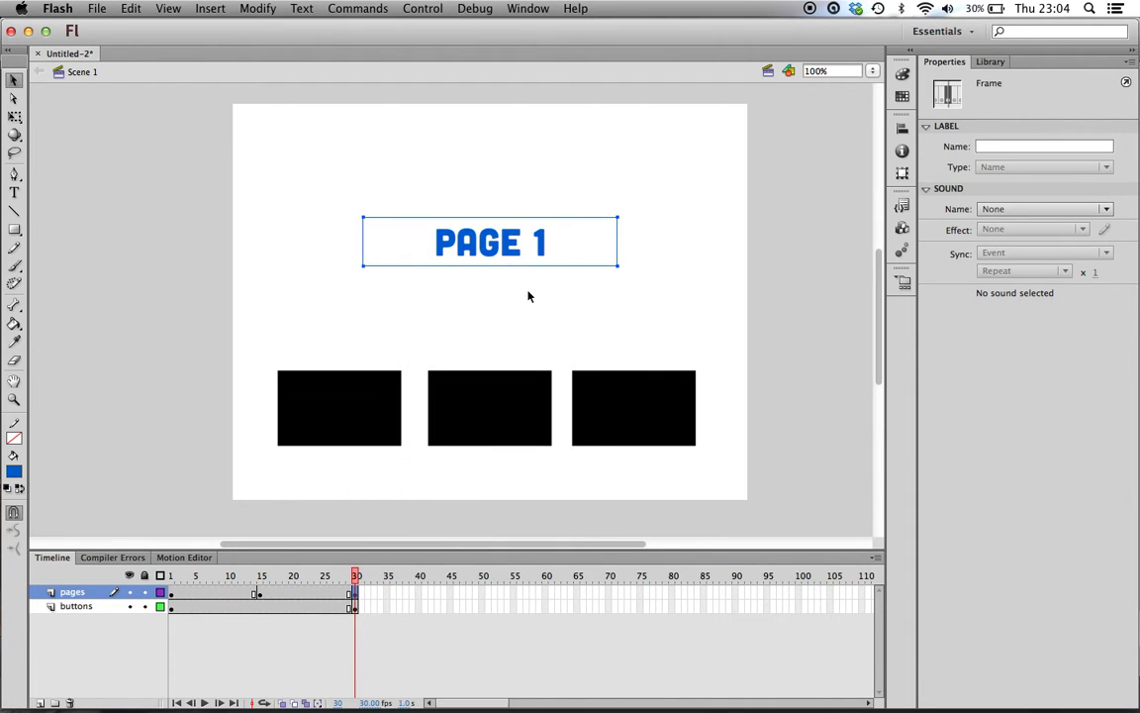
pyautogui.doubleClick(543, 244)
pyautogui.doubleClick(543, 244)
pyautogui.press('BackSpace')
pyautogui.write('3')
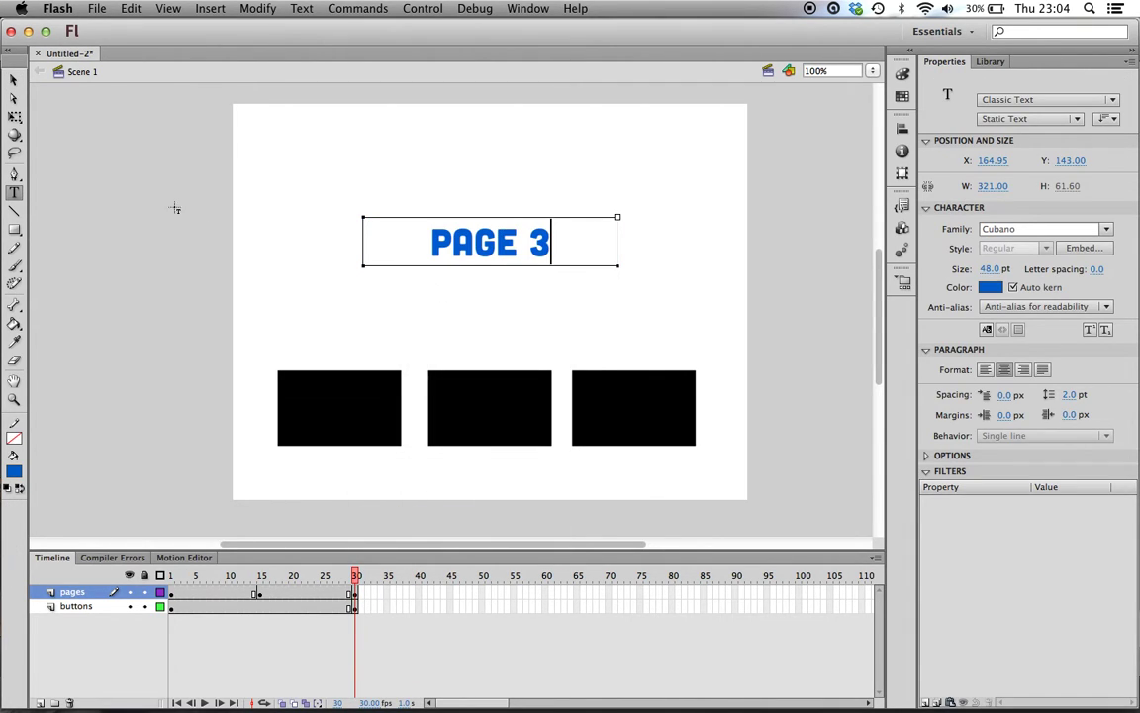
pyautogui.click(13, 79)
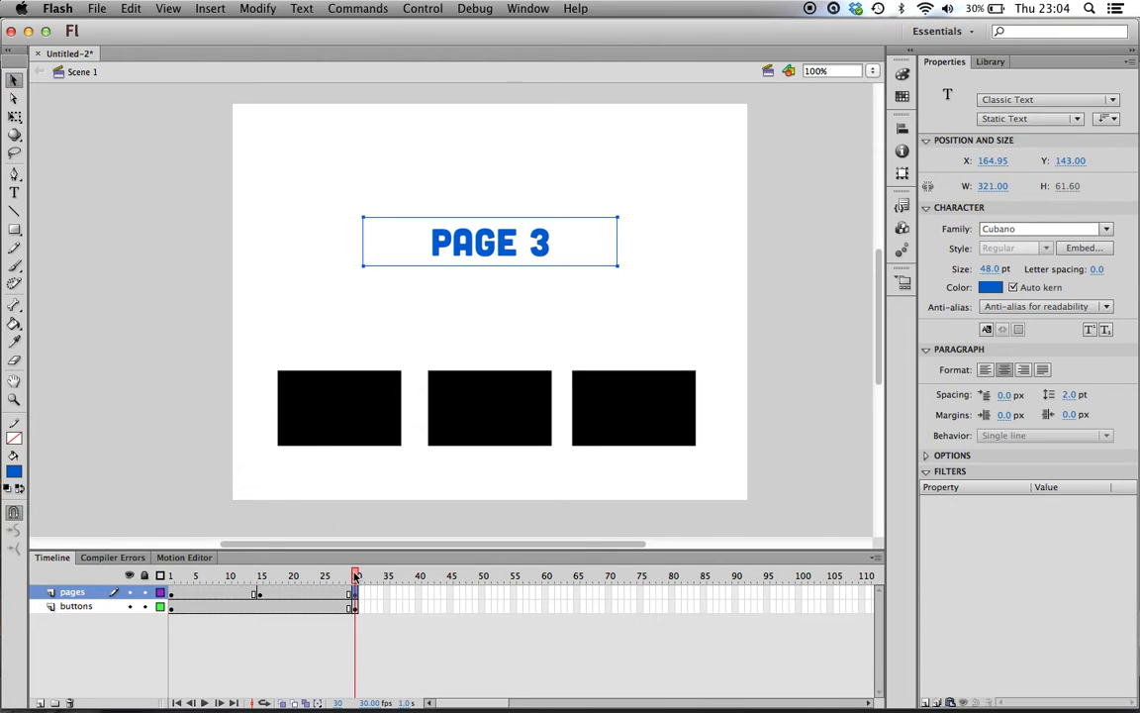
pyautogui.moveTo(356, 577)
pyautogui.mouseDown()
pyautogui.moveTo(171, 577)
pyautogui.moveTo(363, 587)
pyautogui.moveTo(173, 577)
pyautogui.moveTo(264, 577)
pyautogui.moveTo(360, 597)
pyautogui.mouseUp()
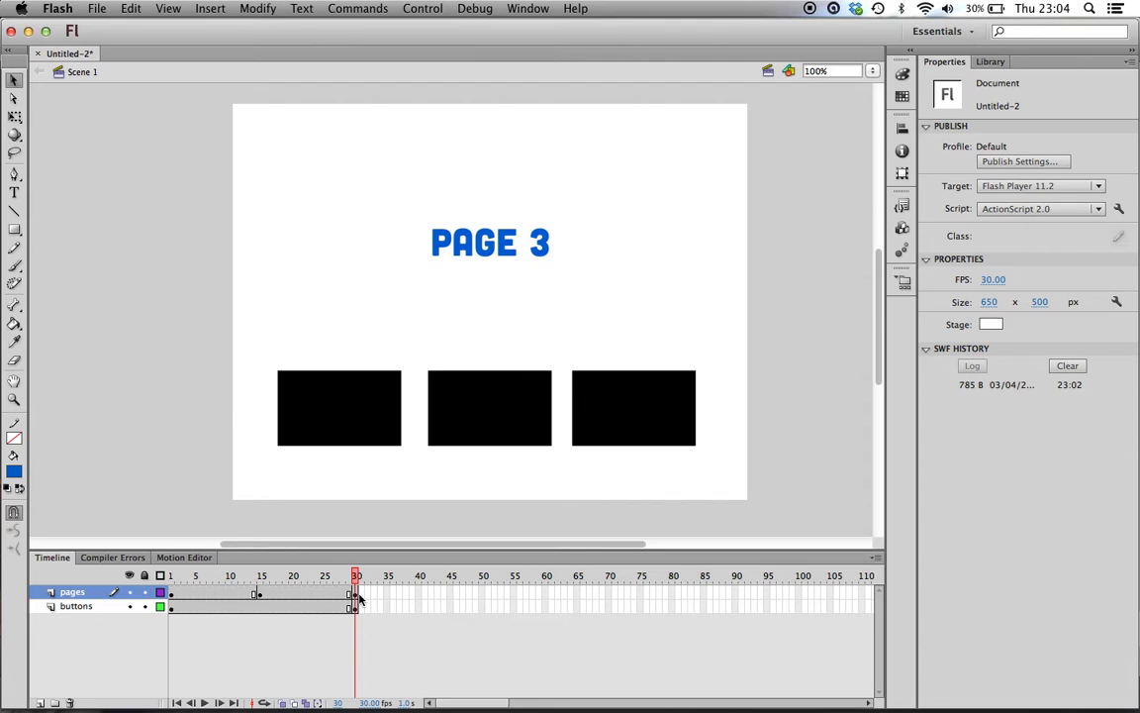
# Step: Scrub back through the pages and run a test of the movie
pyautogui.moveTo(237, 577); pyautogui.dragTo(366, 579)
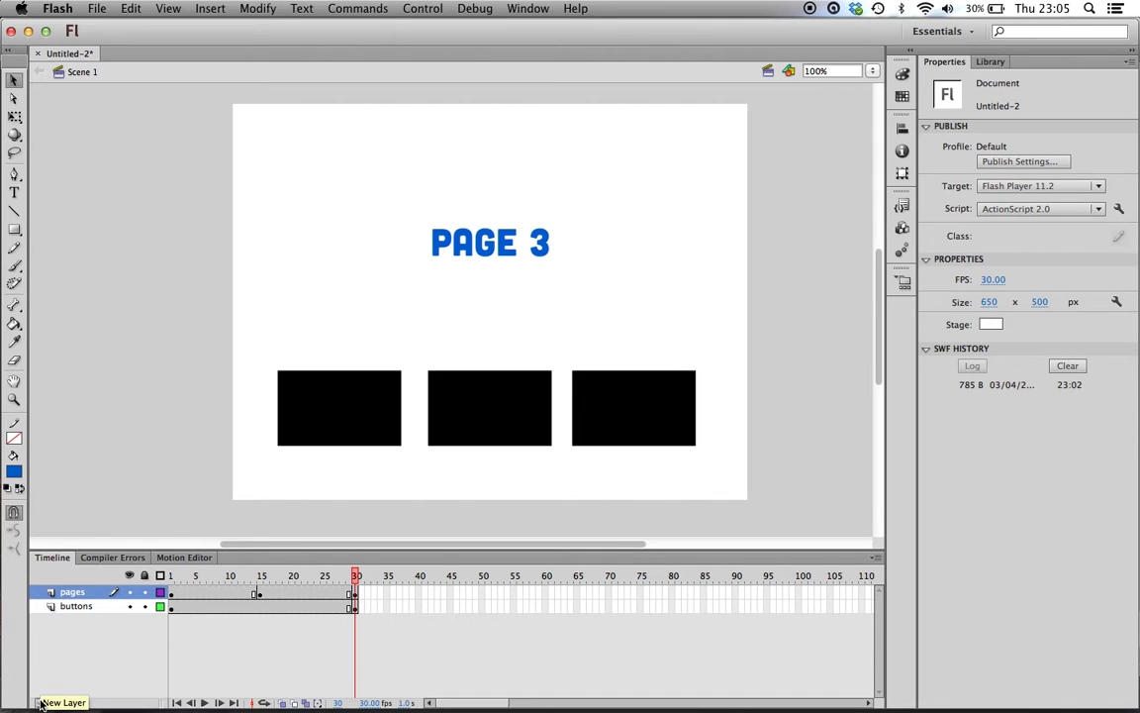
pyautogui.press('super+Return')
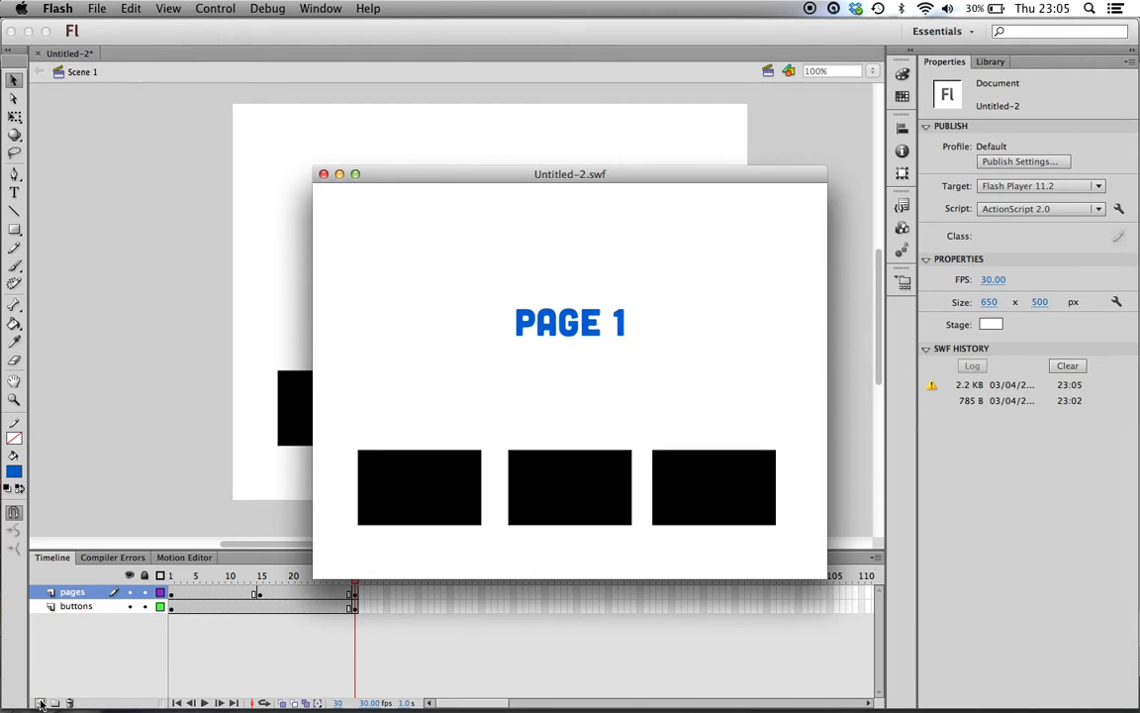
pyautogui.click(324, 174)
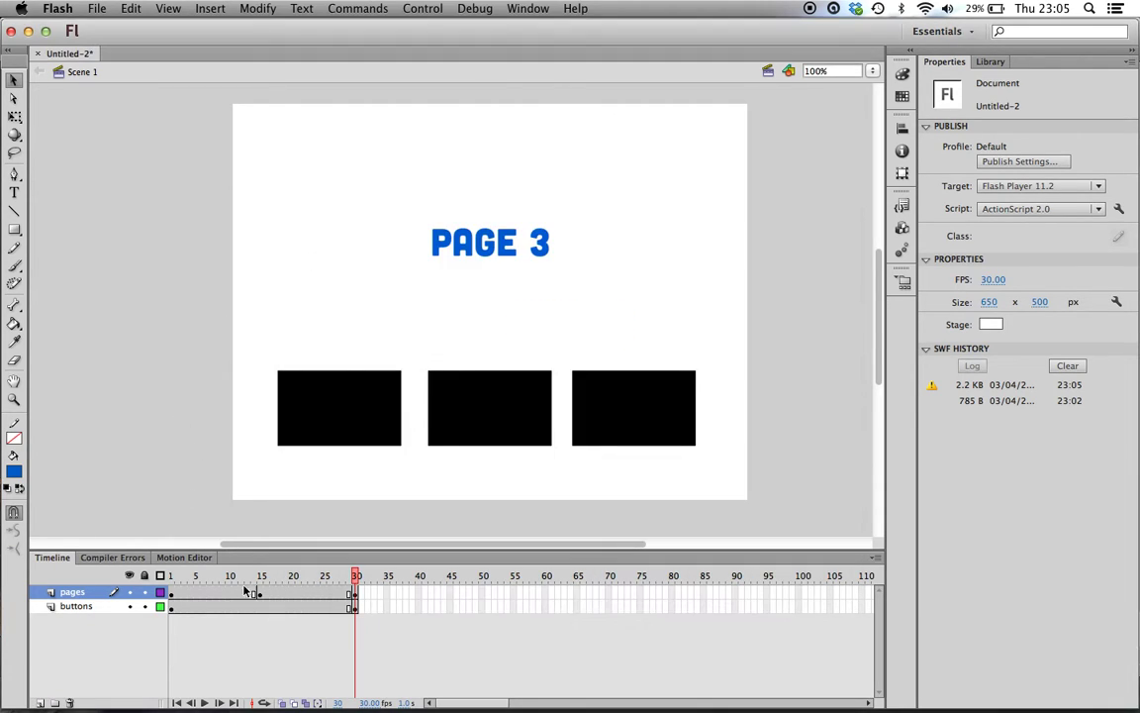
# Step: Add a new Layer 3 above the pages layer and select its first frame
pyautogui.click(69, 593)
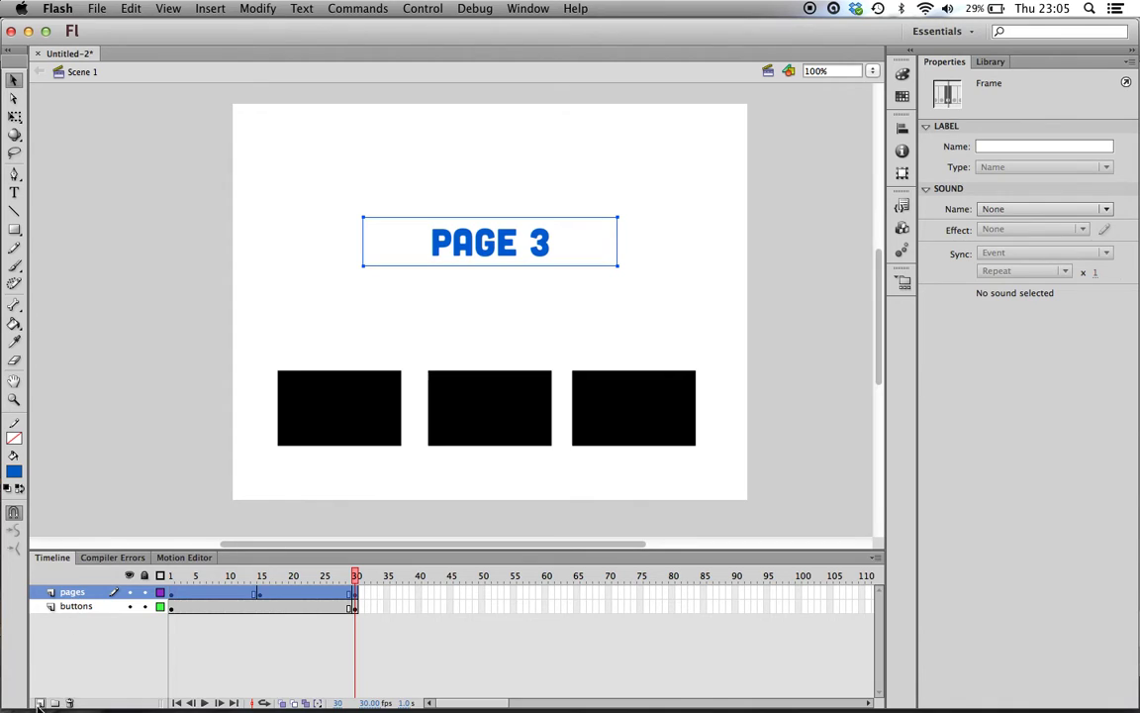
pyautogui.click(39, 703)
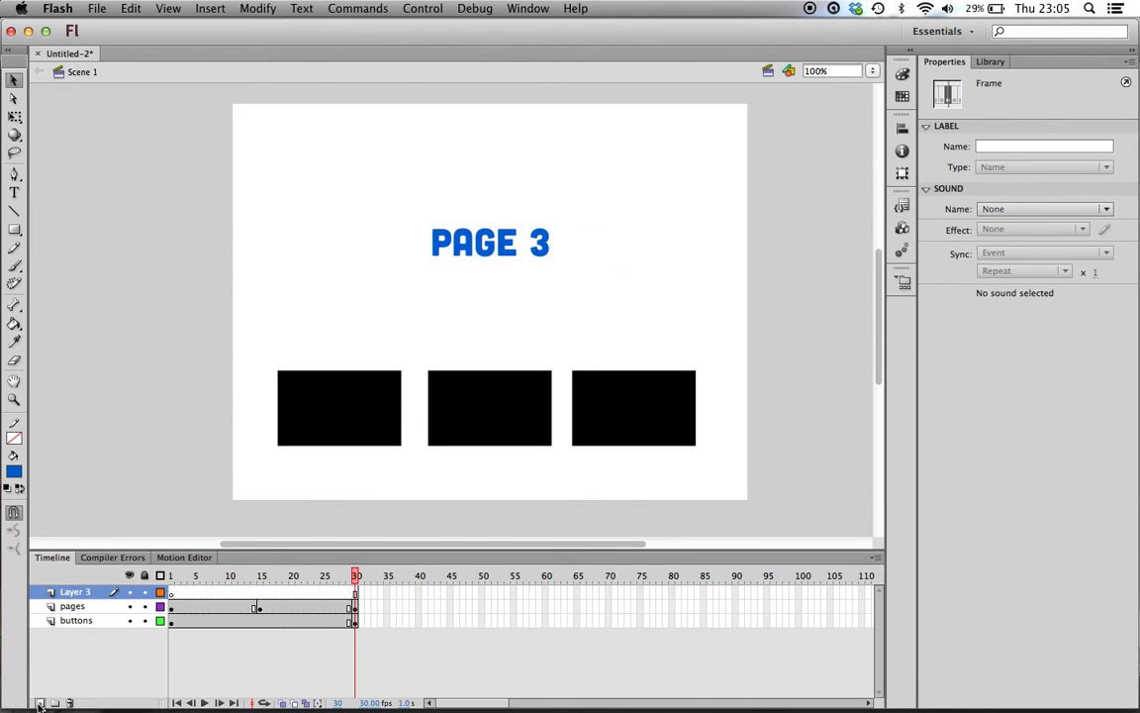
pyautogui.click(172, 593)
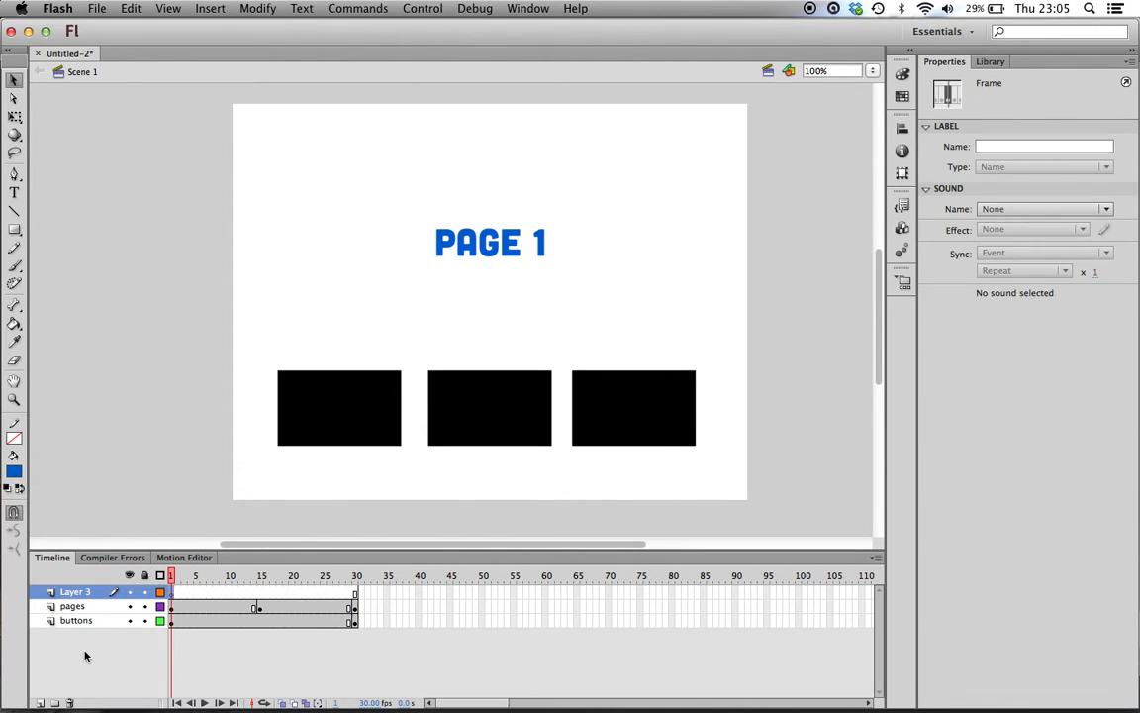
# Step: Add stop(); actions to frames 1 and 15 of Layer 3
pyautogui.rightClick(173, 607)
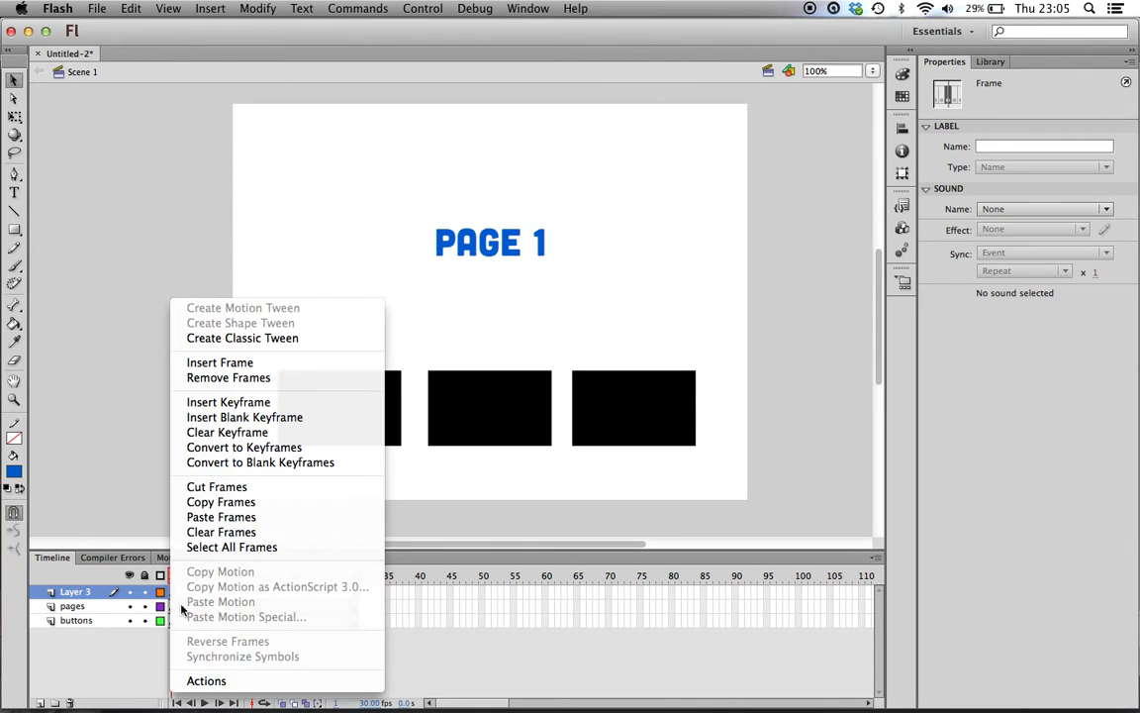
pyautogui.click(232, 680)
pyautogui.write('s')
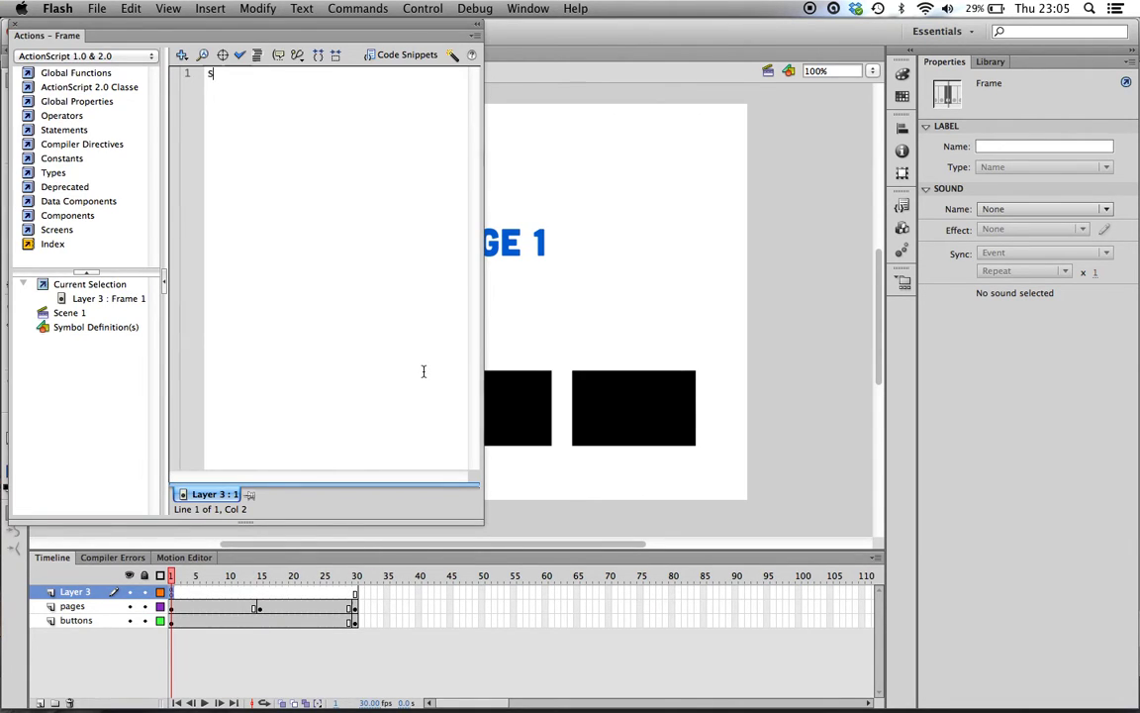
pyautogui.write('top();')
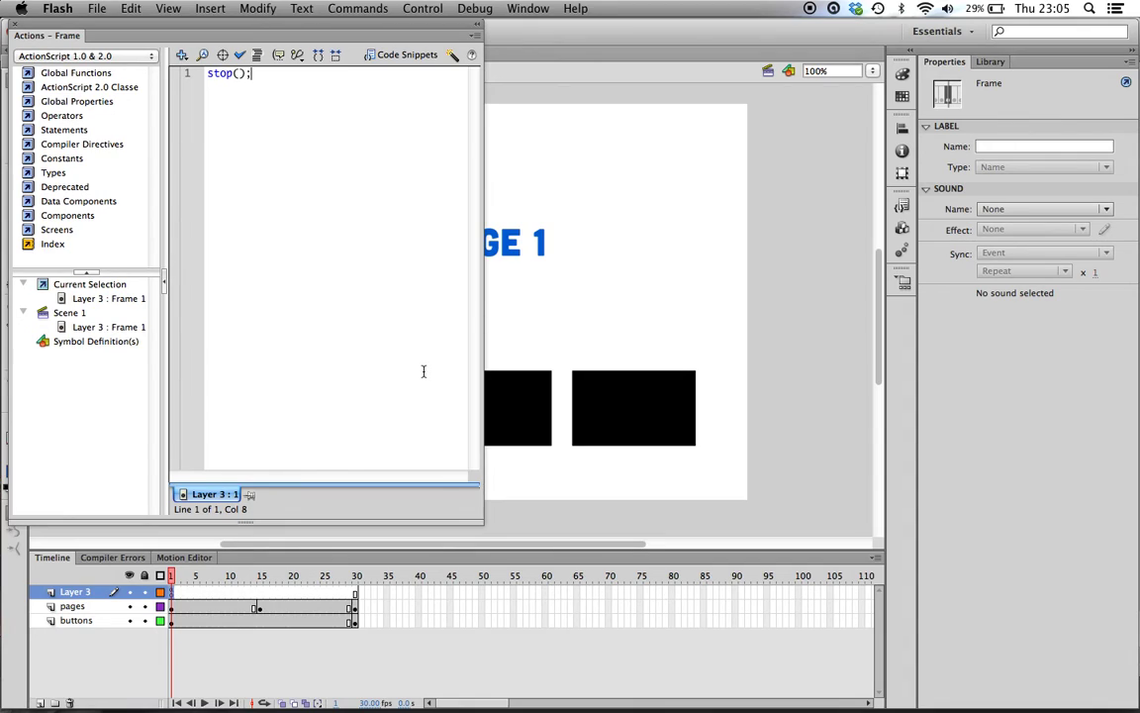
pyautogui.moveTo(255, 74); pyautogui.dragTo(197, 72)
pyautogui.click(15, 22)
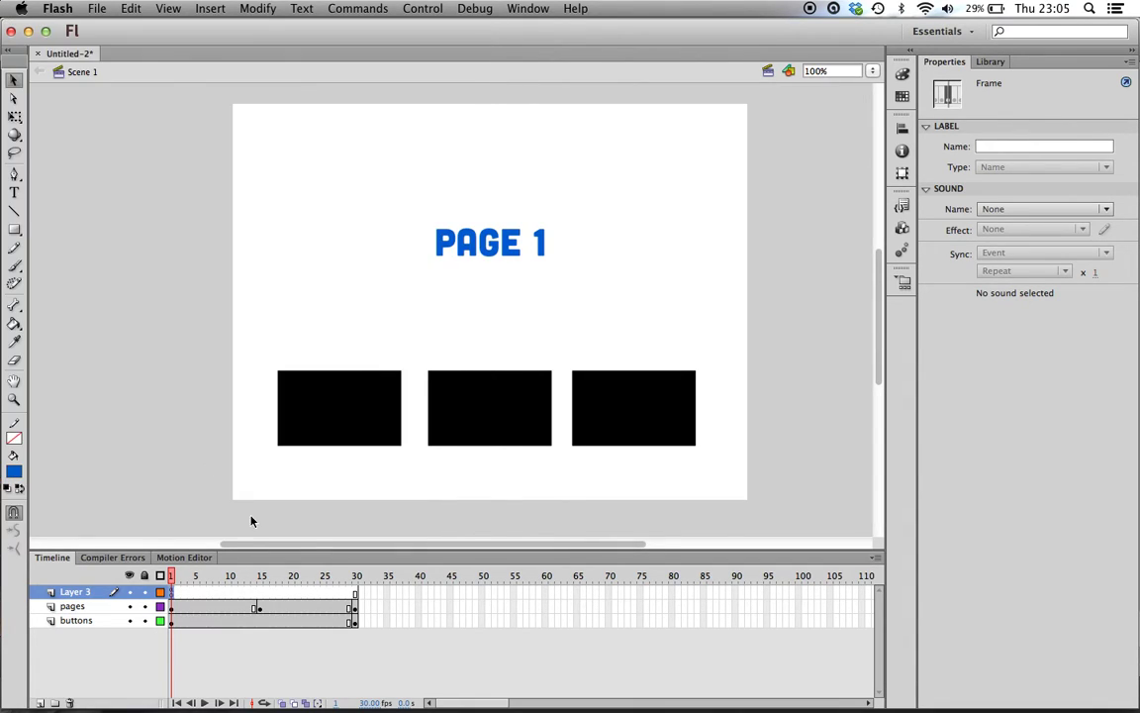
pyautogui.click(262, 593)
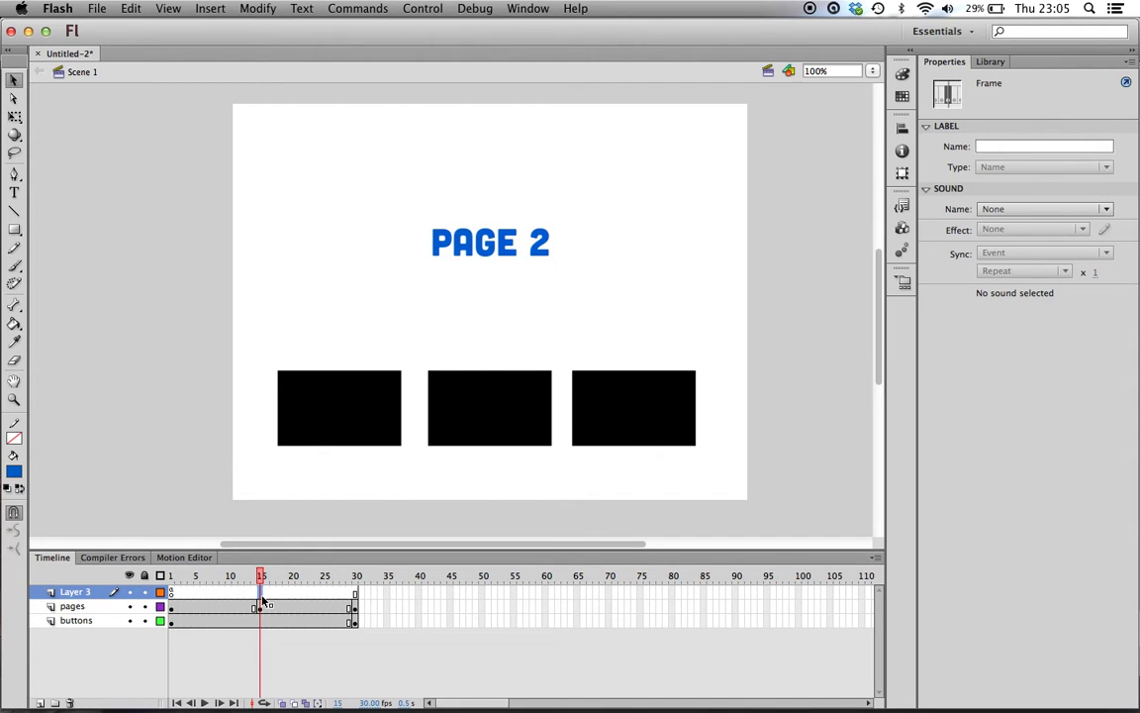
pyautogui.rightClick(263, 597)
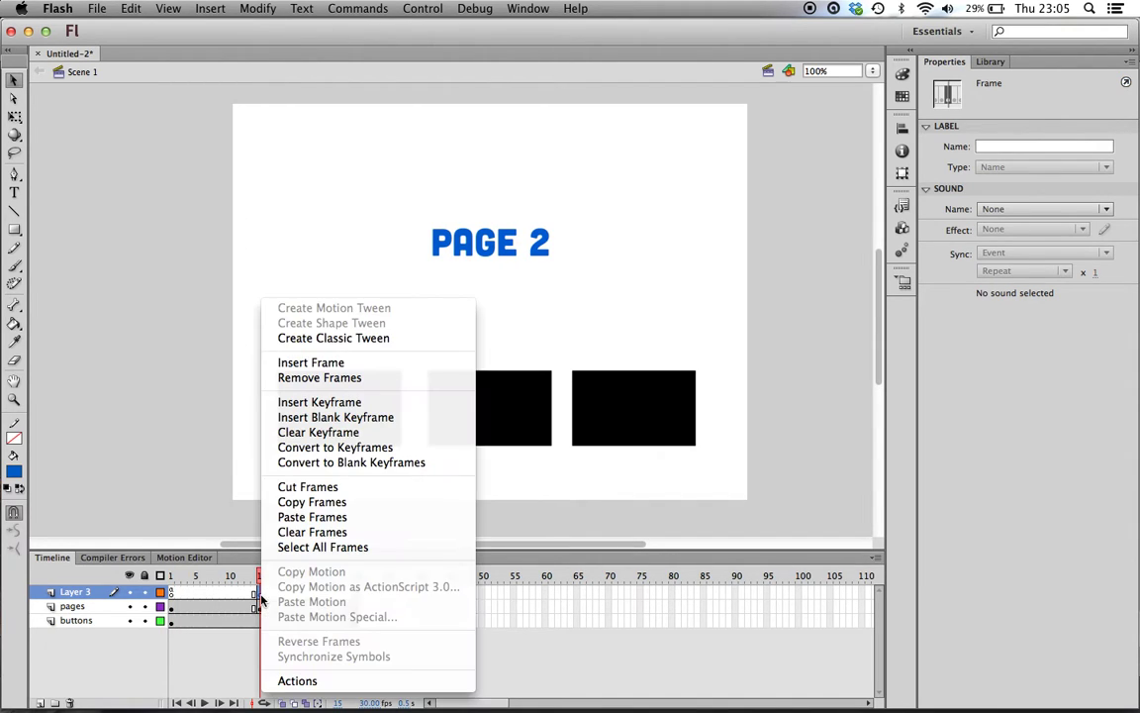
pyautogui.click(298, 680)
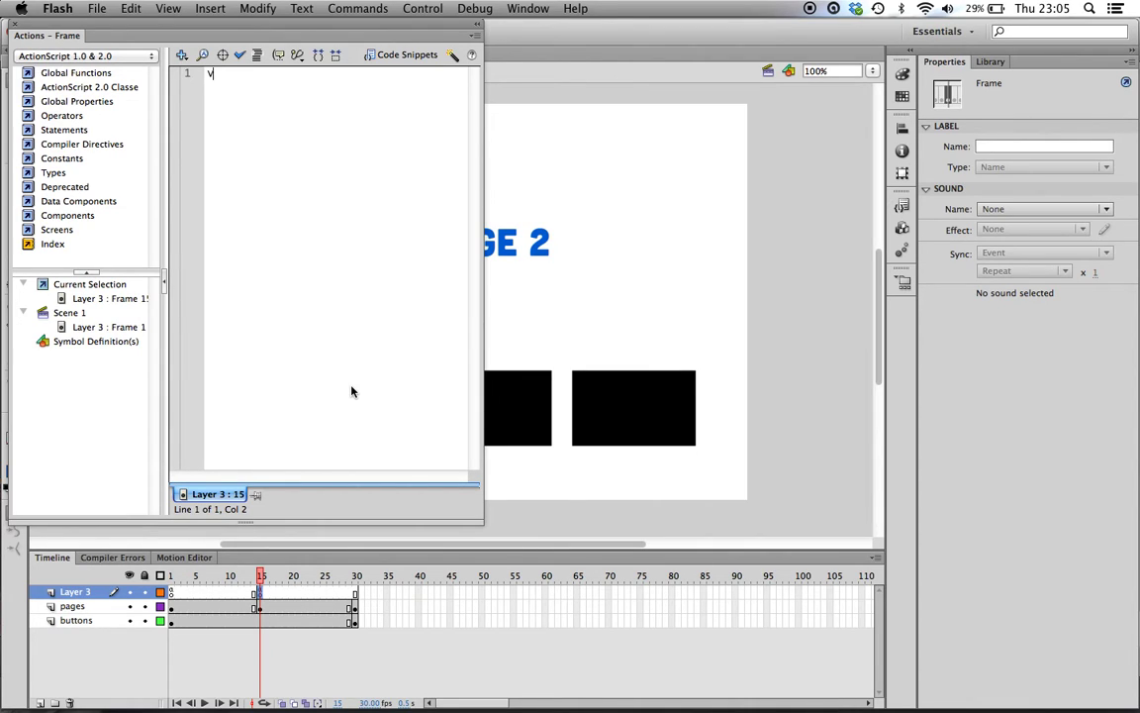
pyautogui.write('stop();')
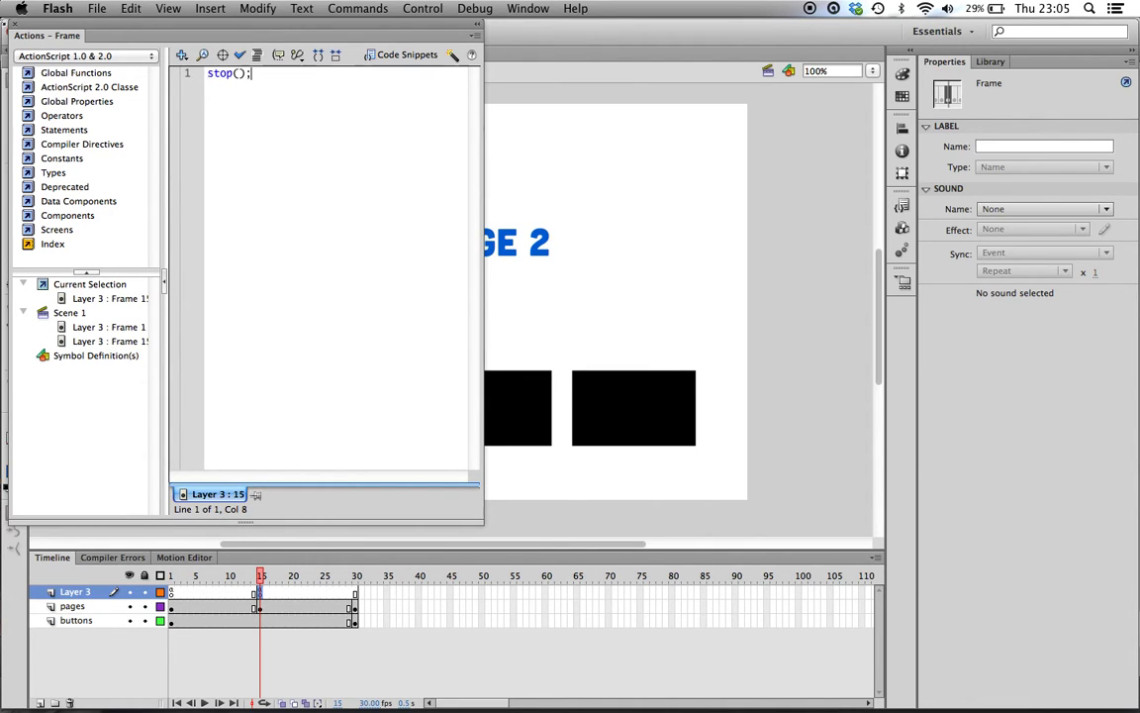
pyautogui.click(15, 24)
# Step: Insert a keyframe at frame 30 of Layer 3 and give it a stop(); action
pyautogui.click(357, 591)
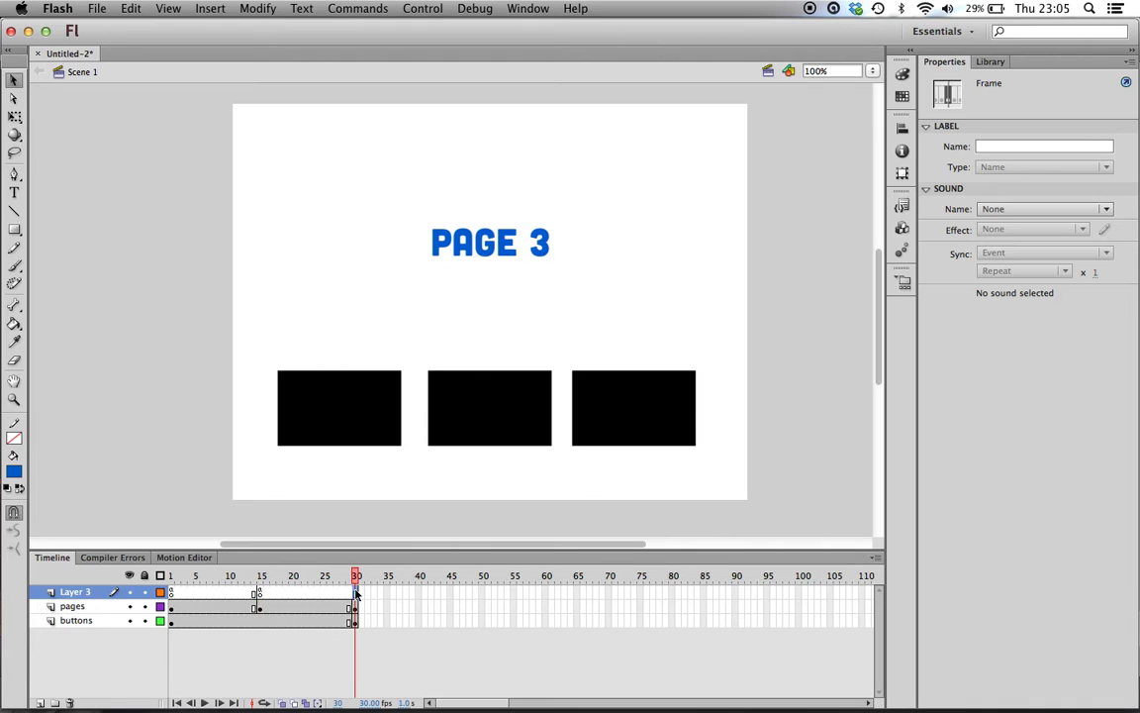
pyautogui.rightClick(357, 591)
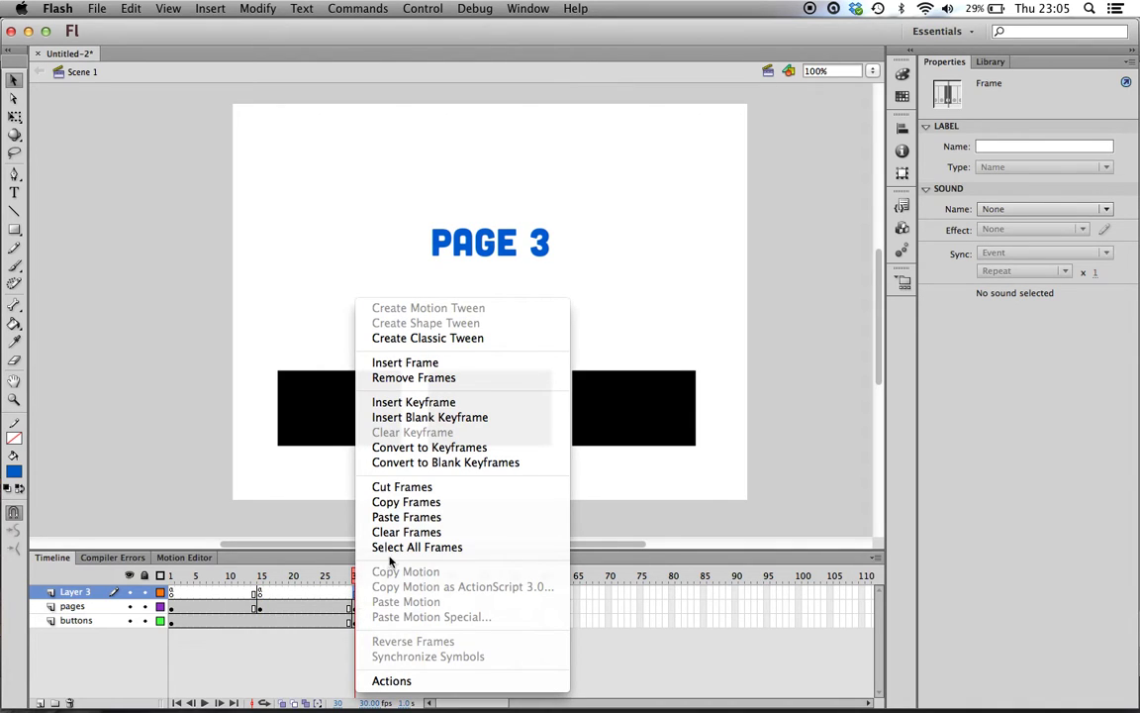
pyautogui.click(416, 403)
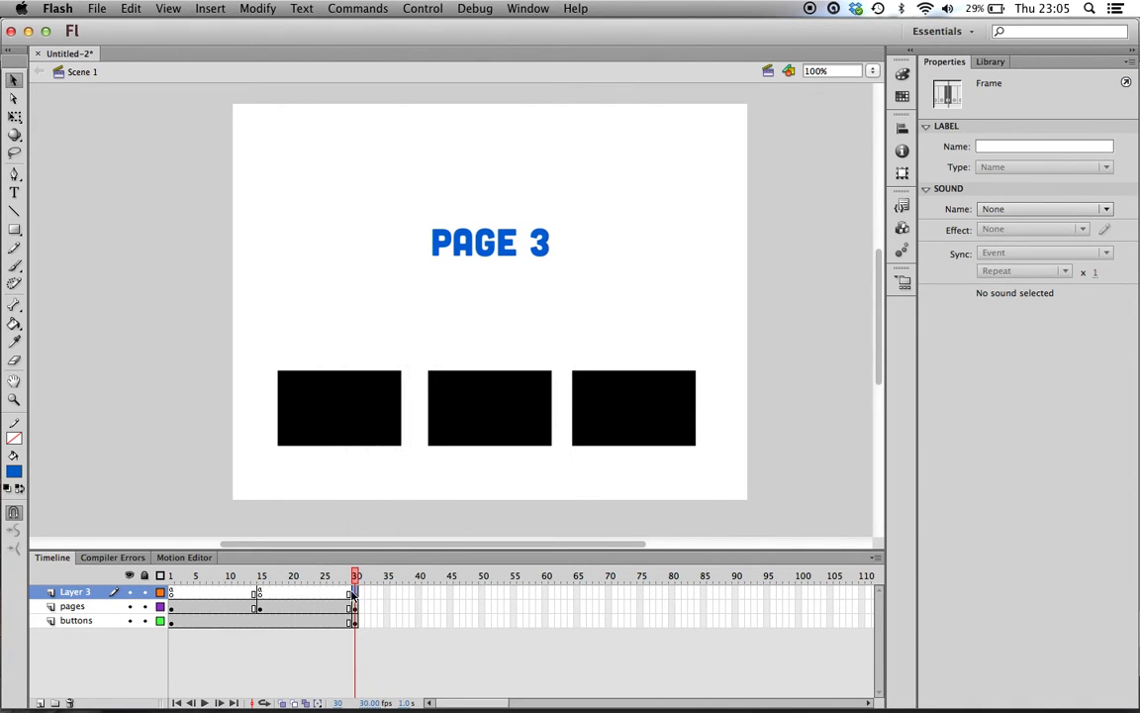
pyautogui.press(',')
pyautogui.click(358, 593)
pyautogui.rightClick(358, 597)
pyautogui.click(388, 680)
pyautogui.write('stop();')
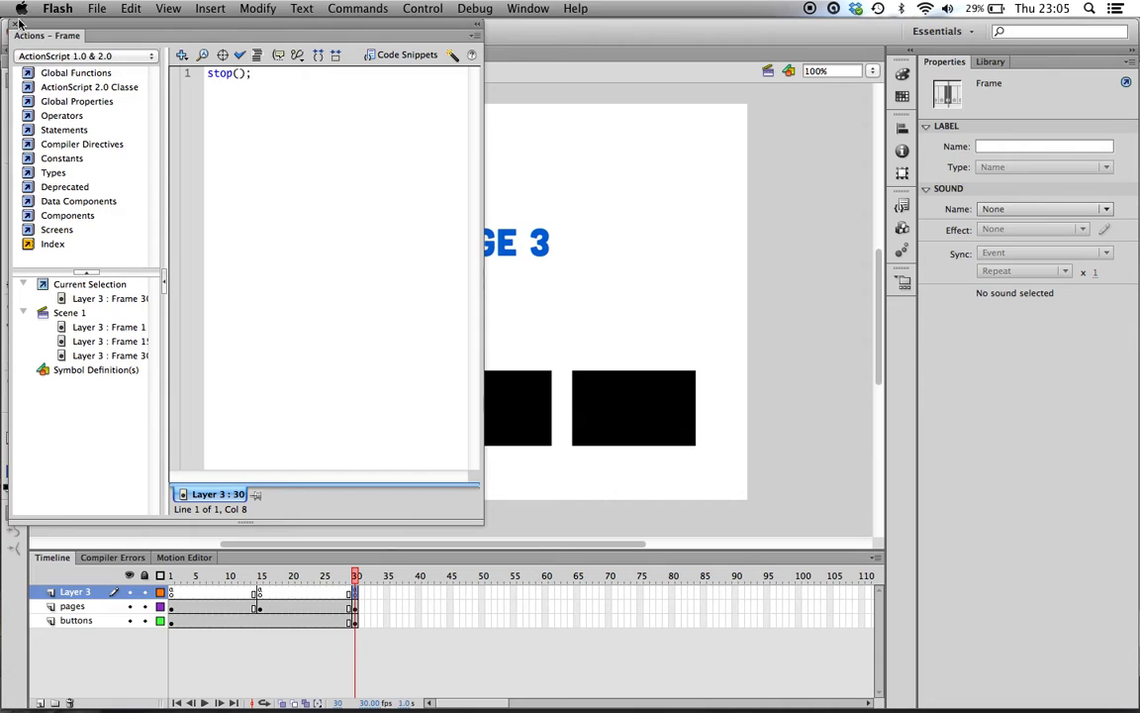
pyautogui.click(14, 22)
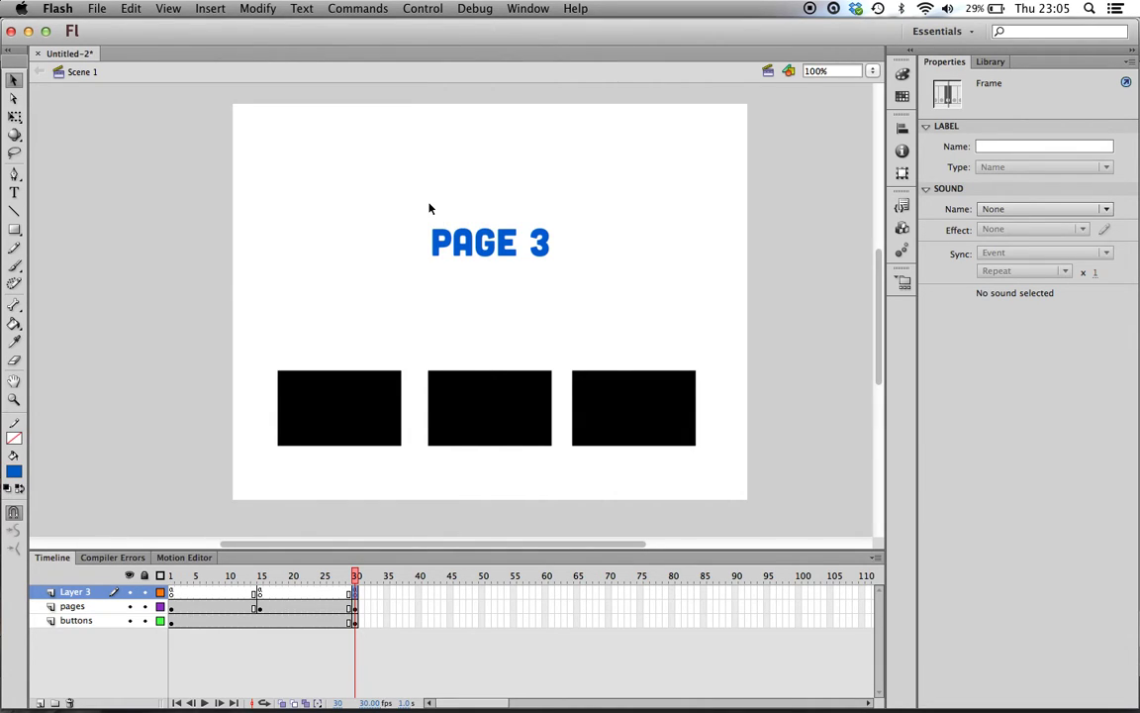
pyautogui.press('super+Return')
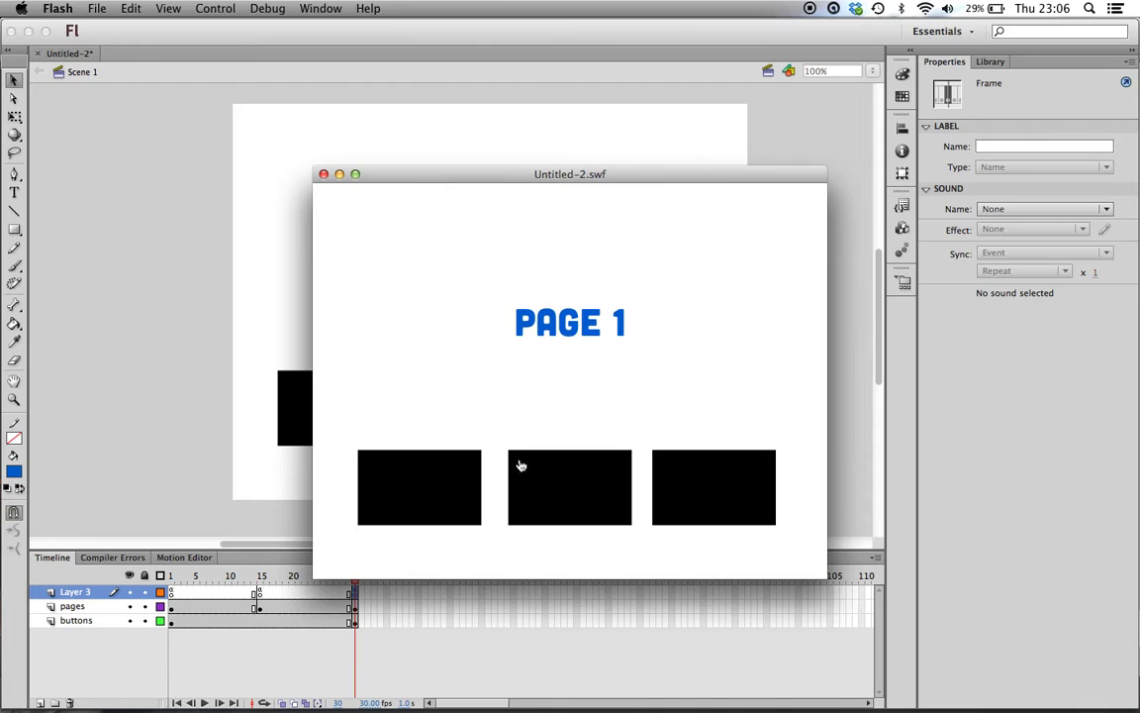
pyautogui.click(323, 175)
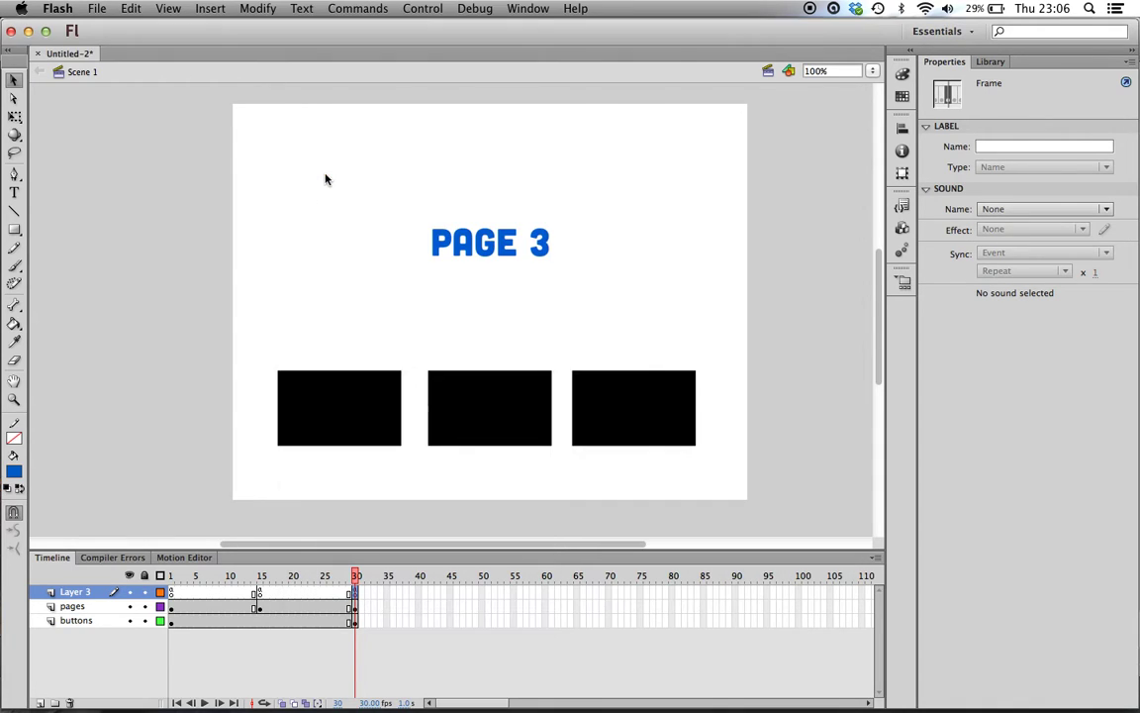
pyautogui.click(172, 621)
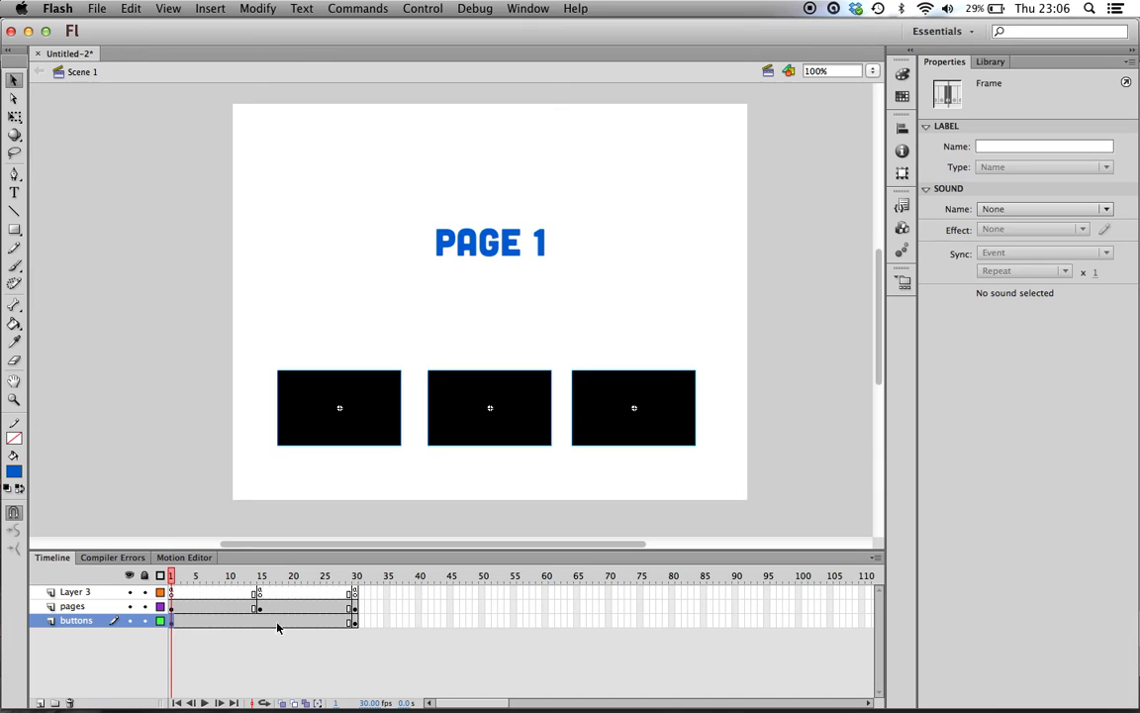
# Step: Remove the buttons layer's frame 30 and re-insert it as a plain frame
pyautogui.click(355, 622)
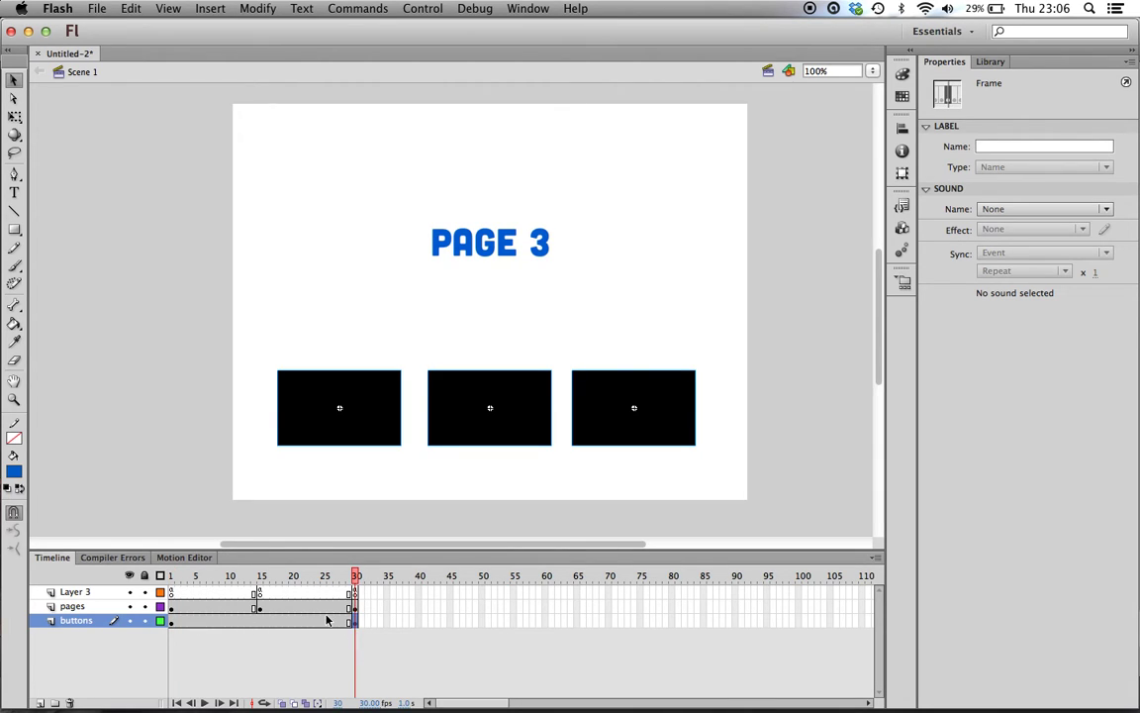
pyautogui.rightClick(358, 624)
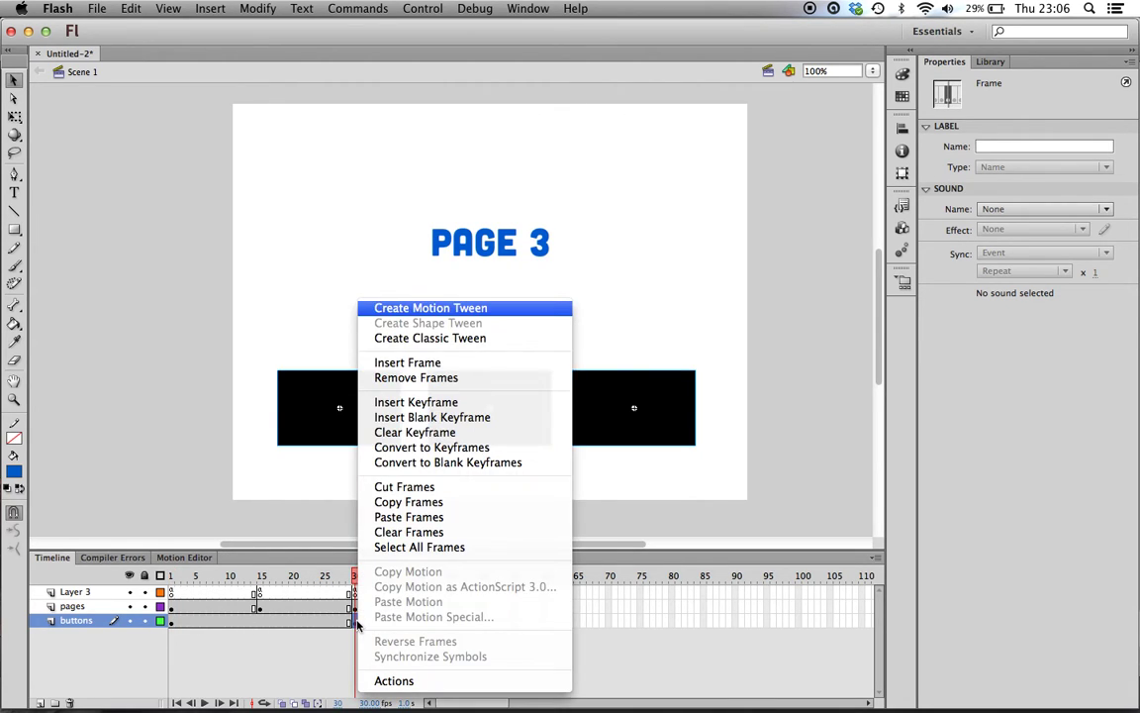
pyautogui.click(433, 378)
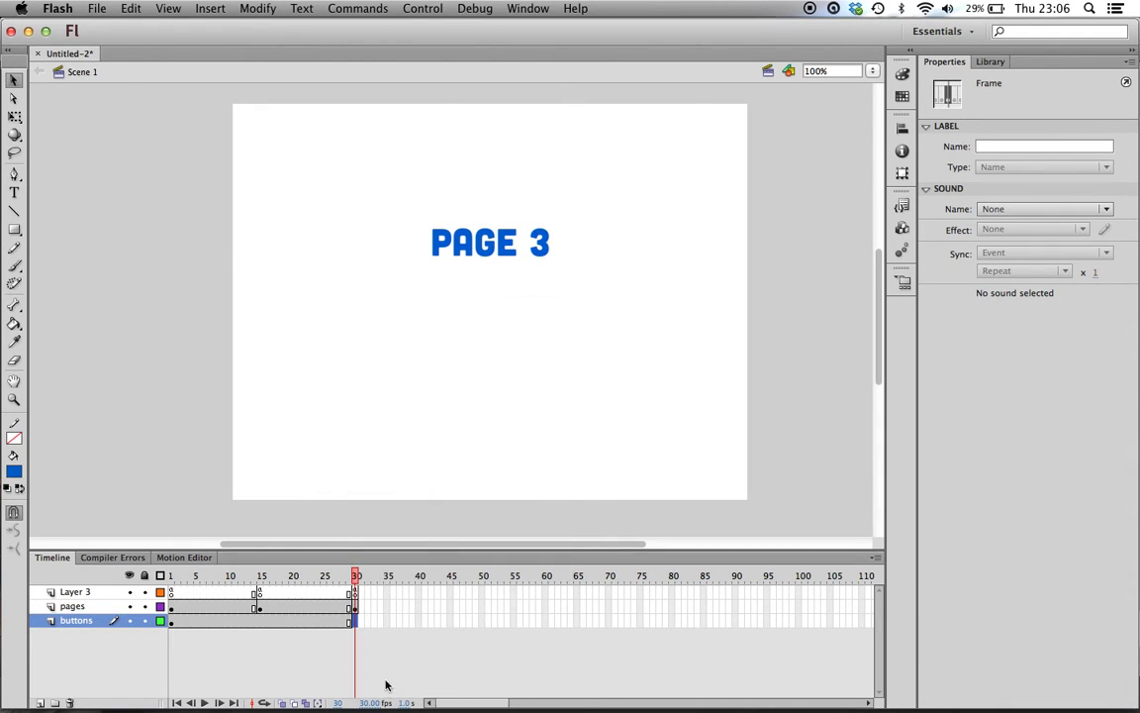
pyautogui.rightClick(361, 626)
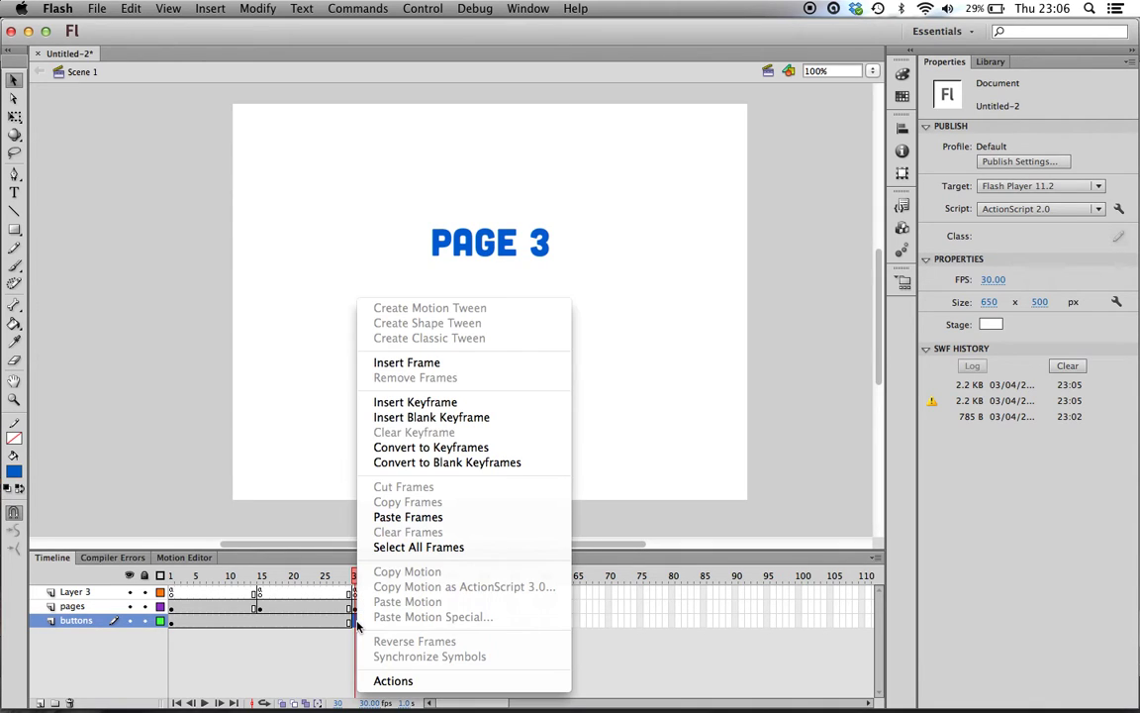
pyautogui.click(442, 365)
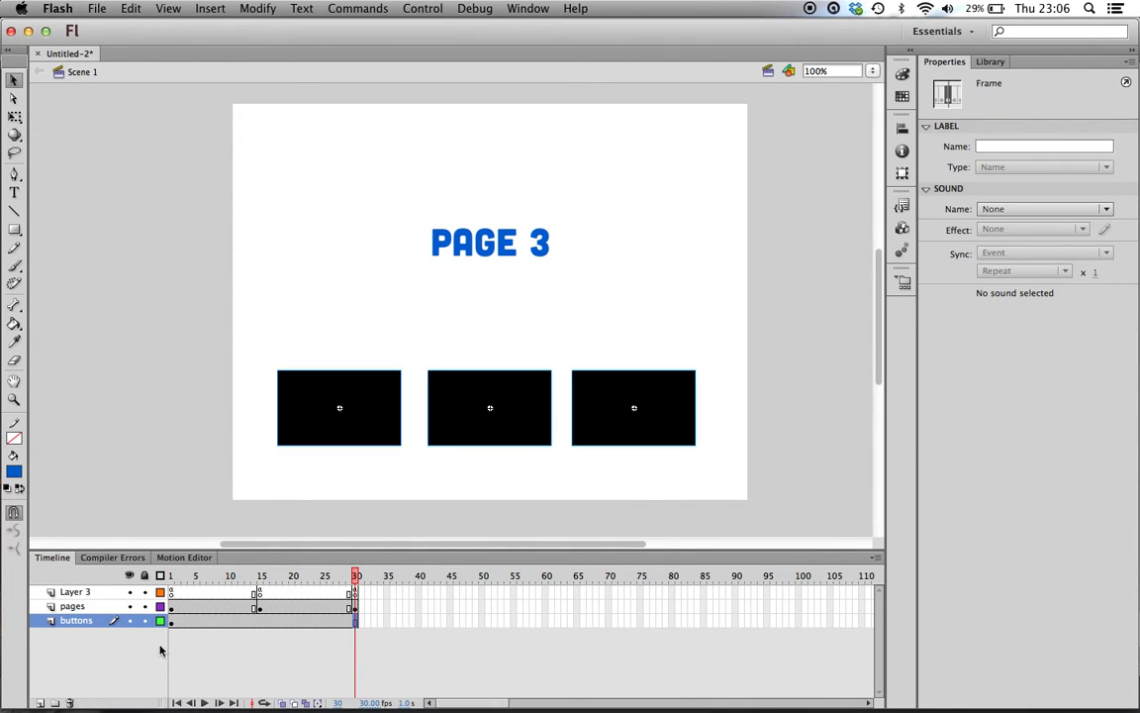
# Step: Scrub frames 1 to 30 to check the pages, then select buttons frame 1
pyautogui.click(170, 621)
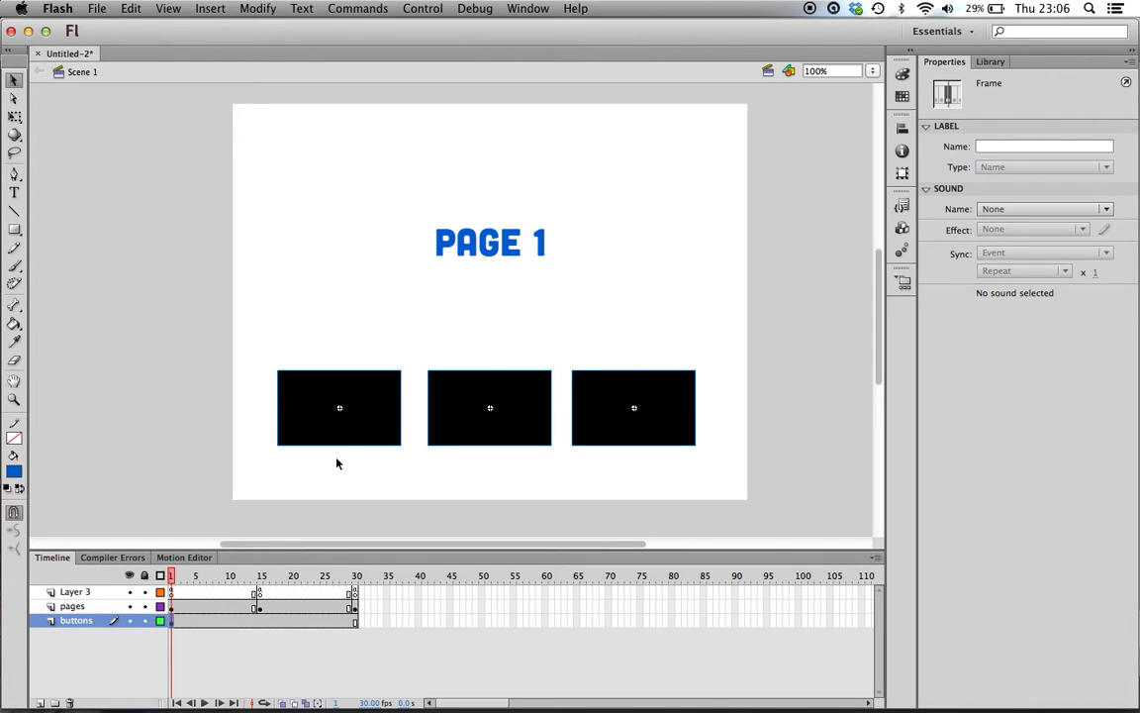
pyautogui.moveTo(180, 575); pyautogui.dragTo(356, 577)
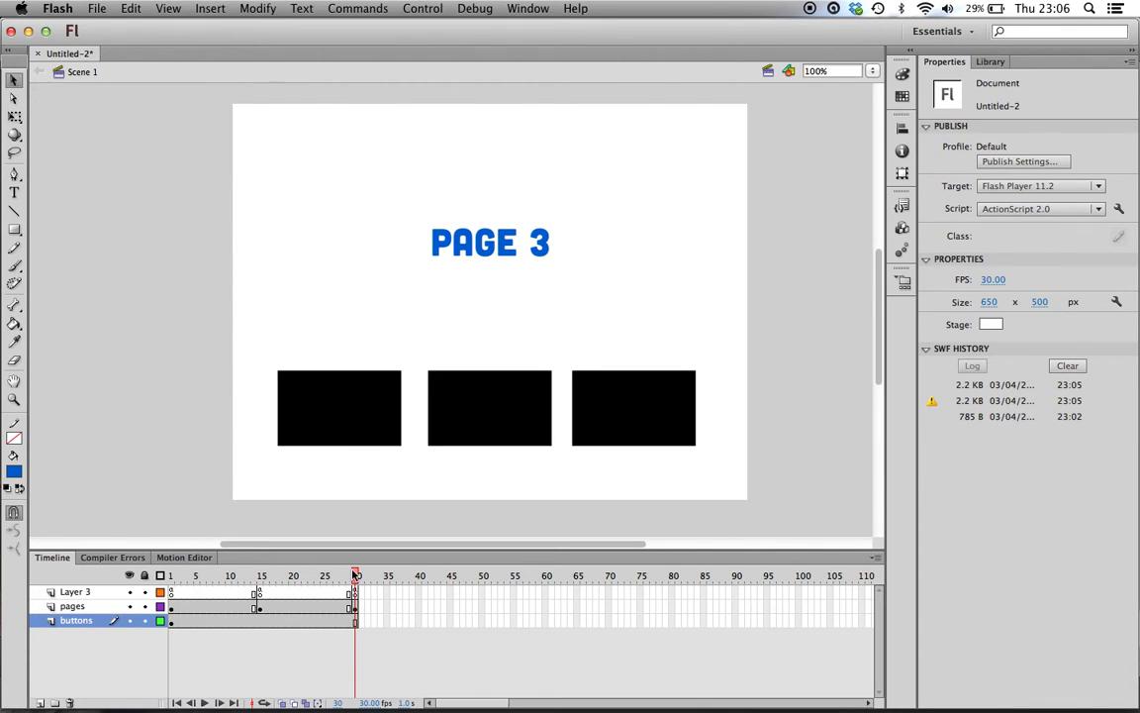
pyautogui.moveTo(247, 575); pyautogui.dragTo(379, 591)
pyautogui.click(173, 620)
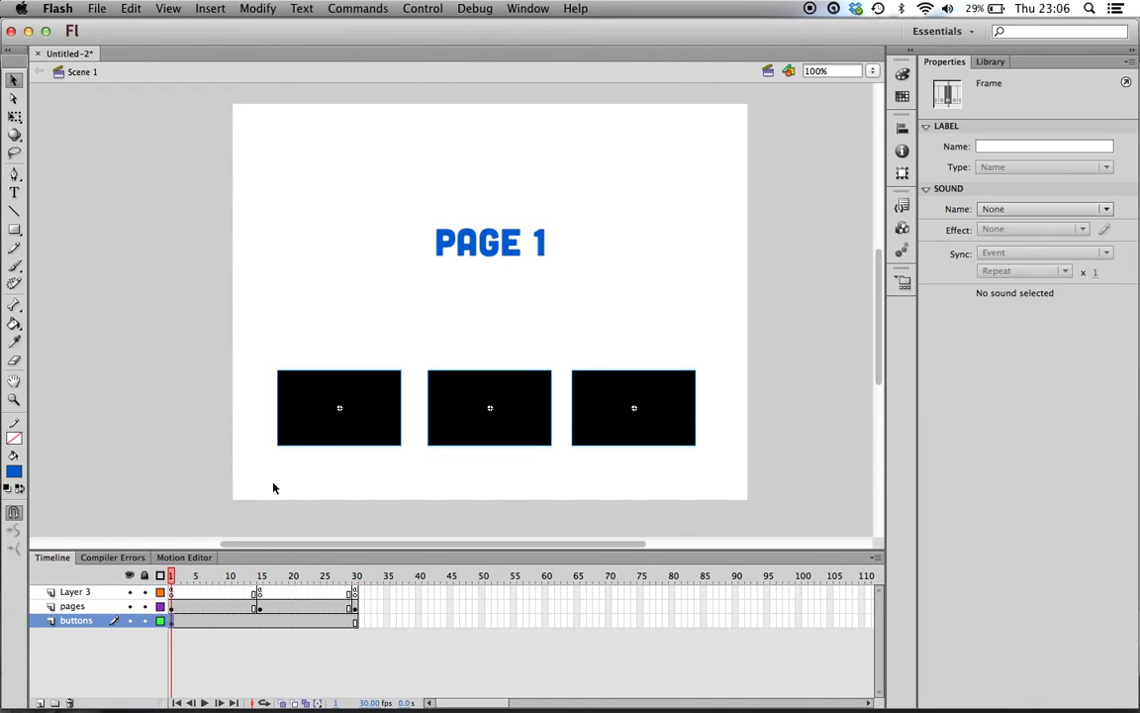
# Step: Attach on (release) { gotoAndPlay(1) } to the first black button and select the code
pyautogui.rightClick(343, 428)
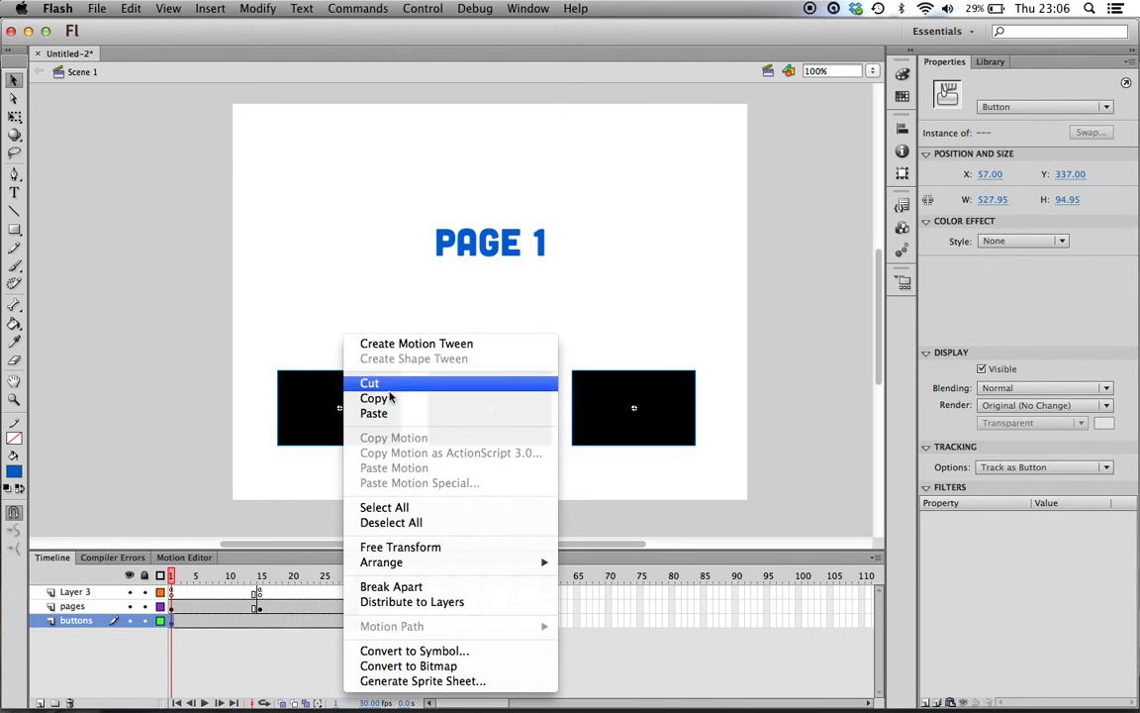
pyautogui.click(340, 464)
pyautogui.click(340, 464)
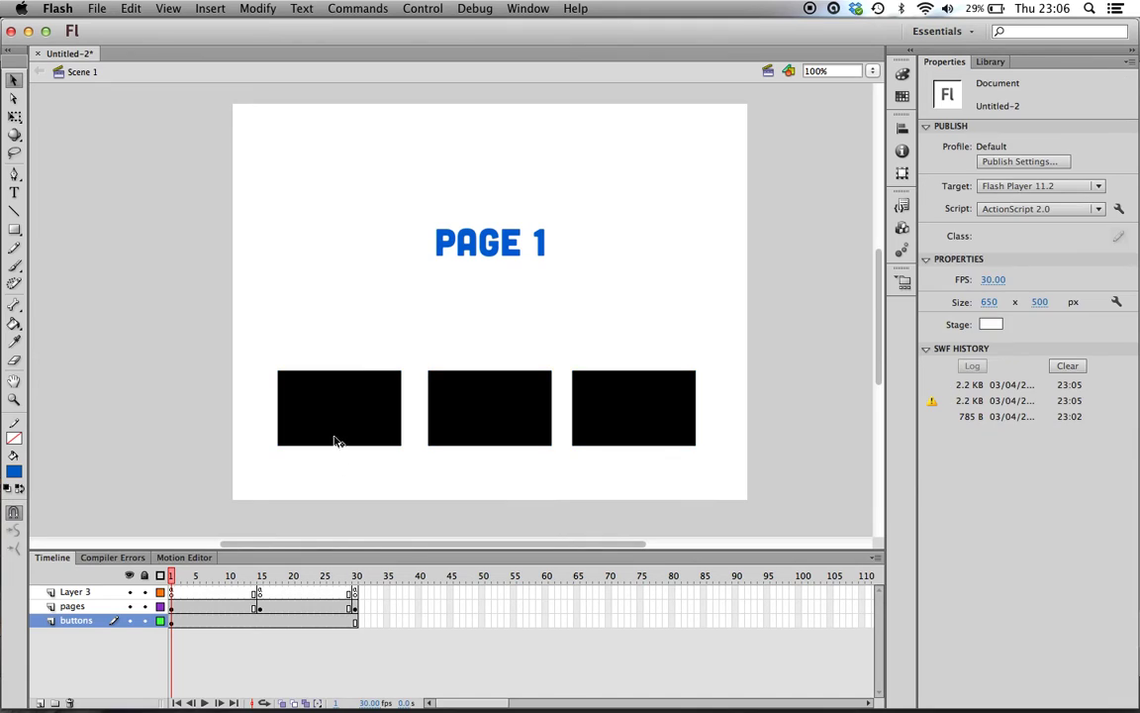
pyautogui.click(334, 435)
pyautogui.rightClick(334, 435)
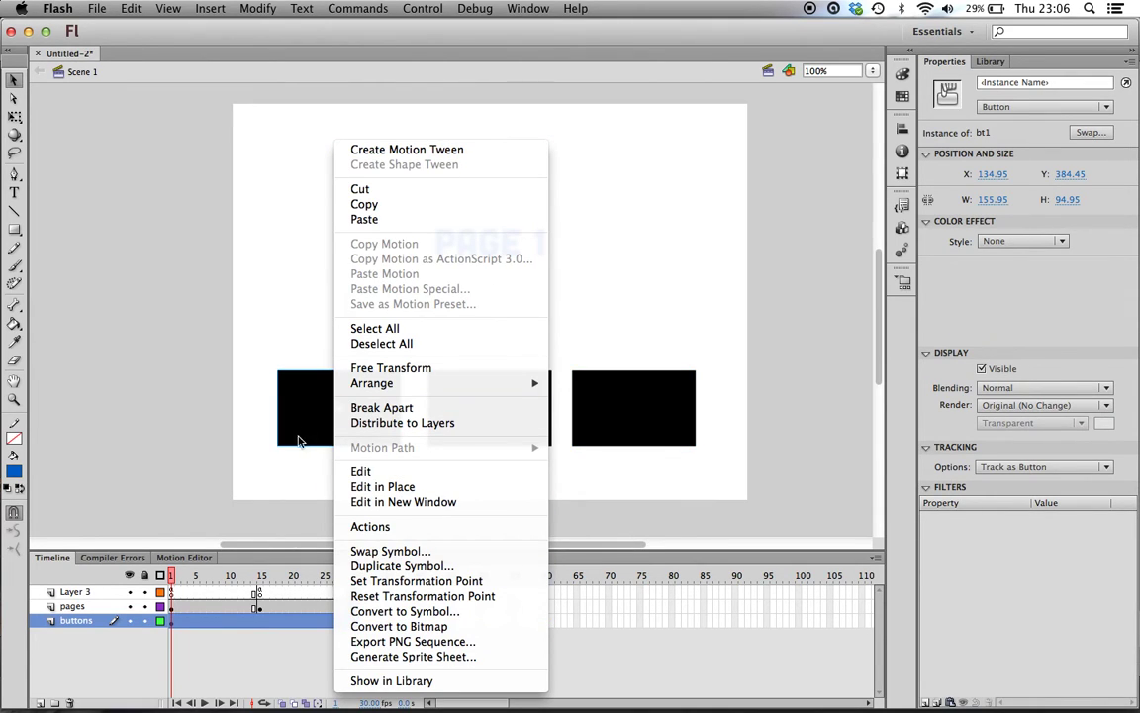
pyautogui.click(393, 532)
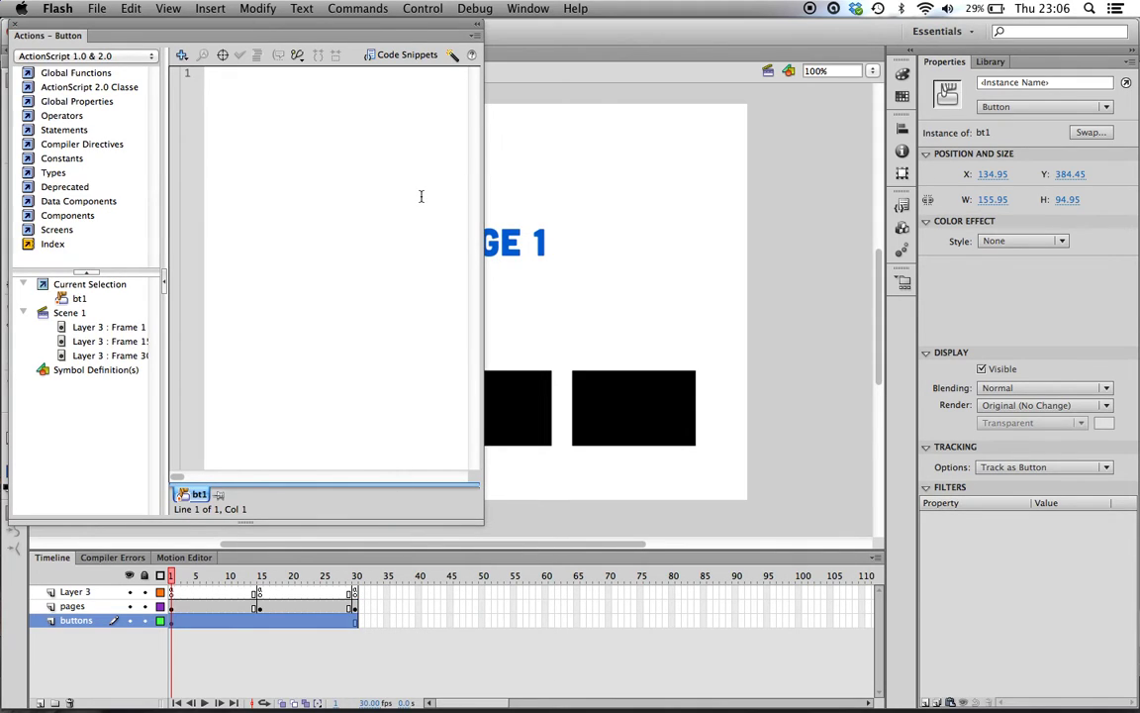
pyautogui.write('on')
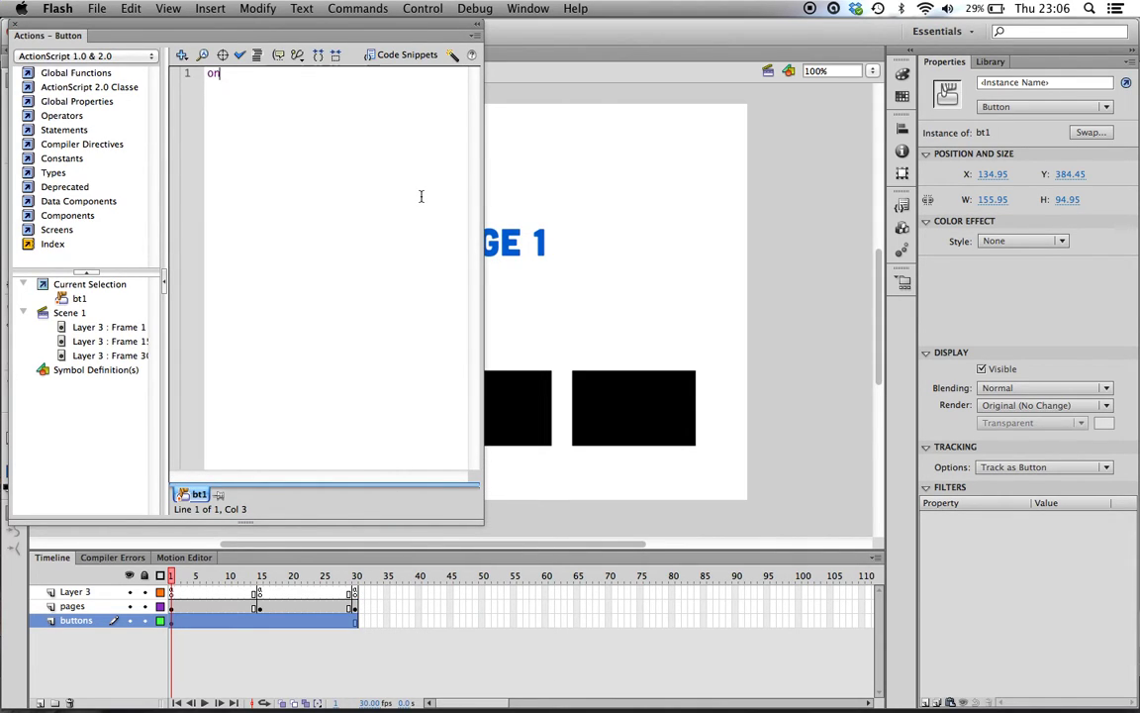
pyautogui.write(' (release')
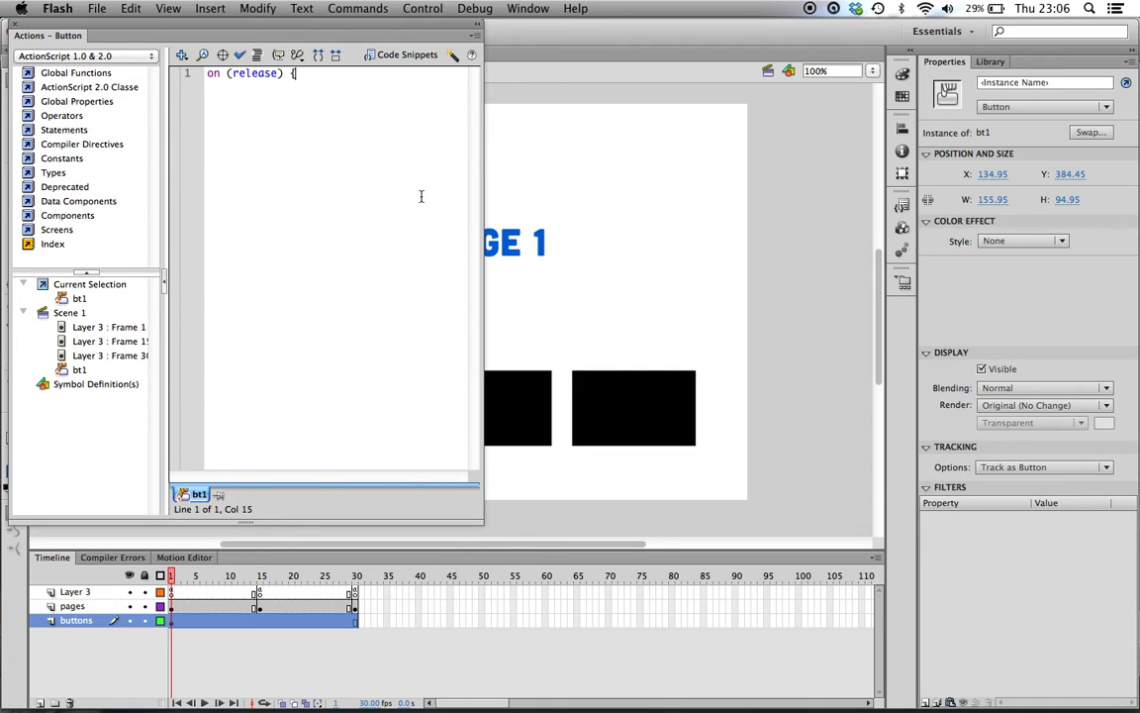
pyautogui.write(') {')
pyautogui.press('Return')
pyautogui.write('gotoAndPla')
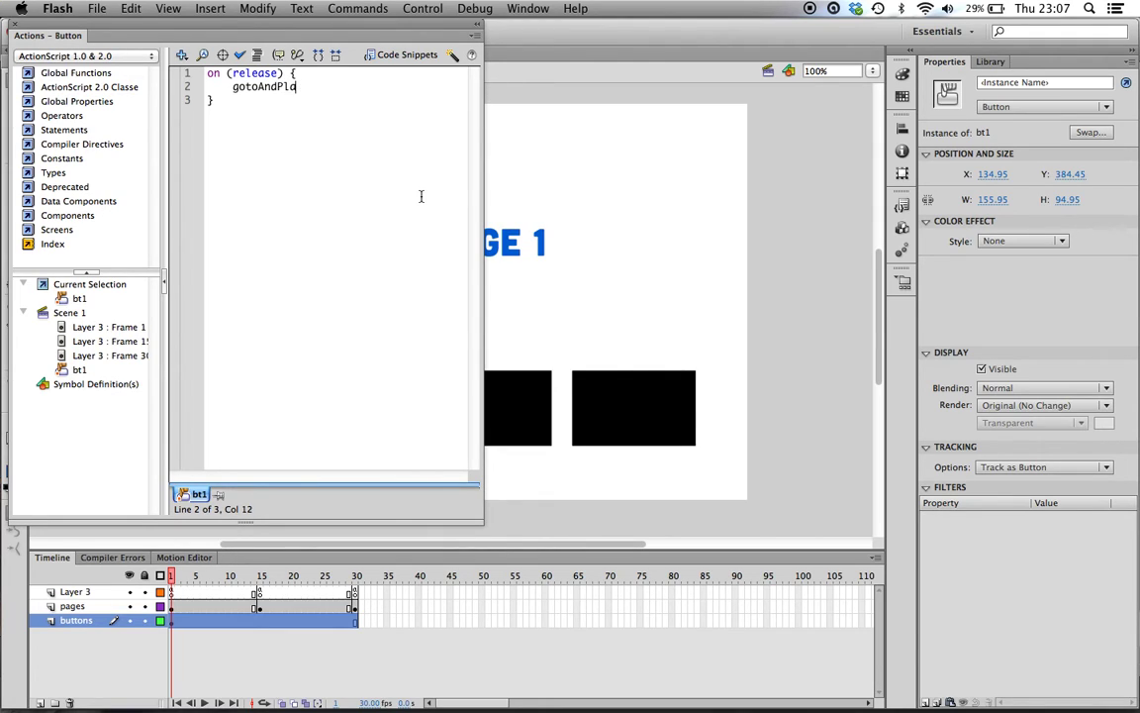
pyautogui.write('y(')
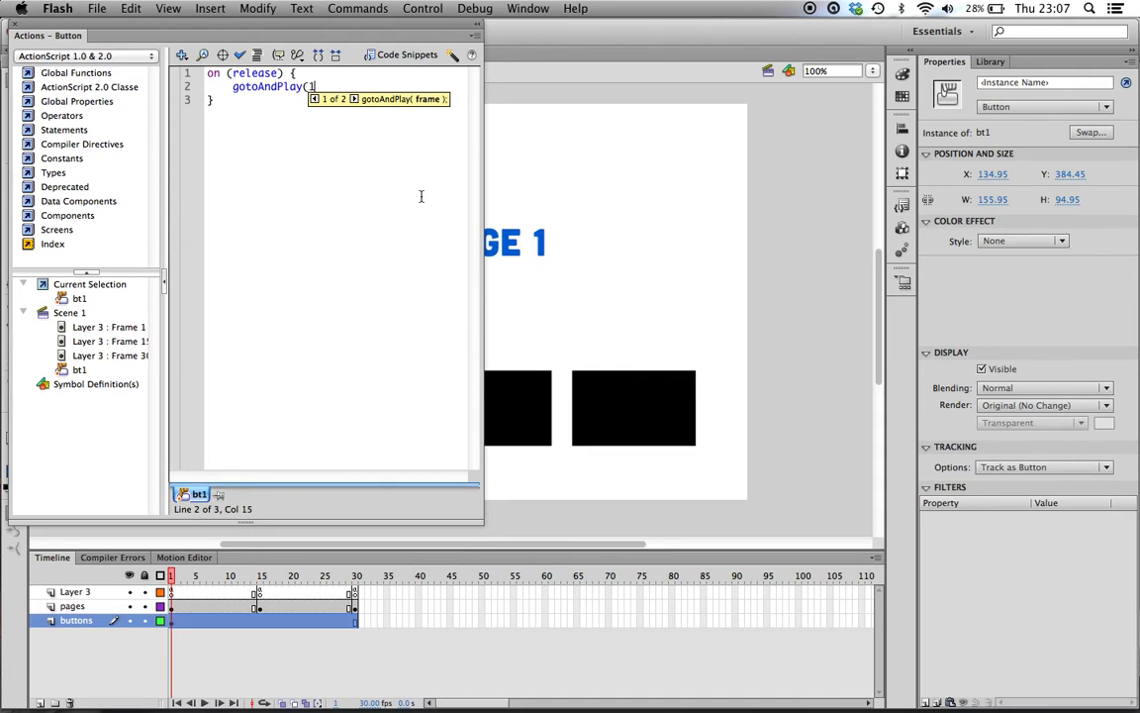
pyautogui.write('1)')
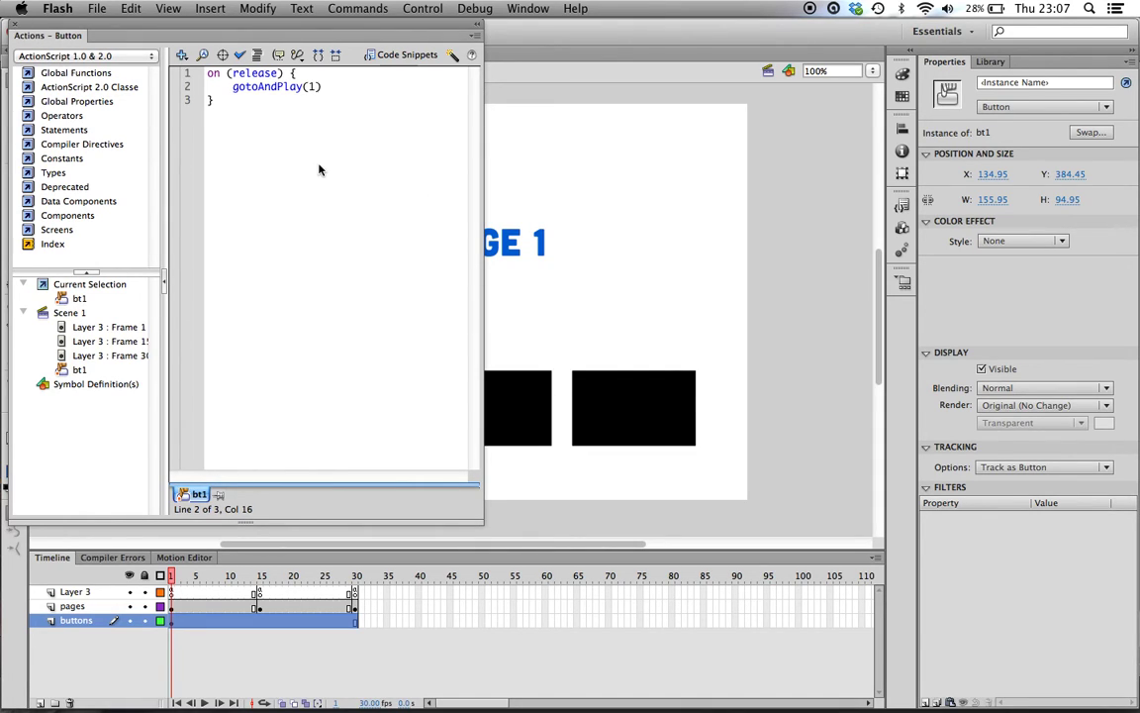
pyautogui.moveTo(219, 99); pyautogui.dragTo(202, 75)
pyautogui.press('super+c')
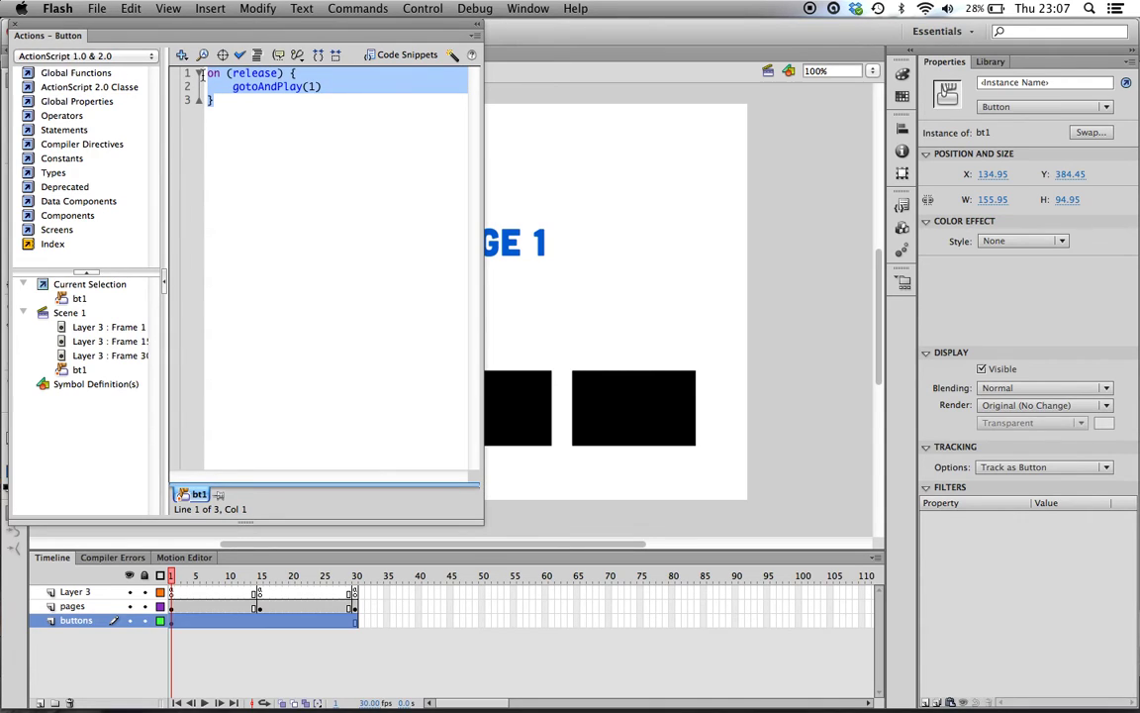
# Step: Paste the release script onto the middle button and change it to gotoAndPlay(15)
pyautogui.click(13, 25)
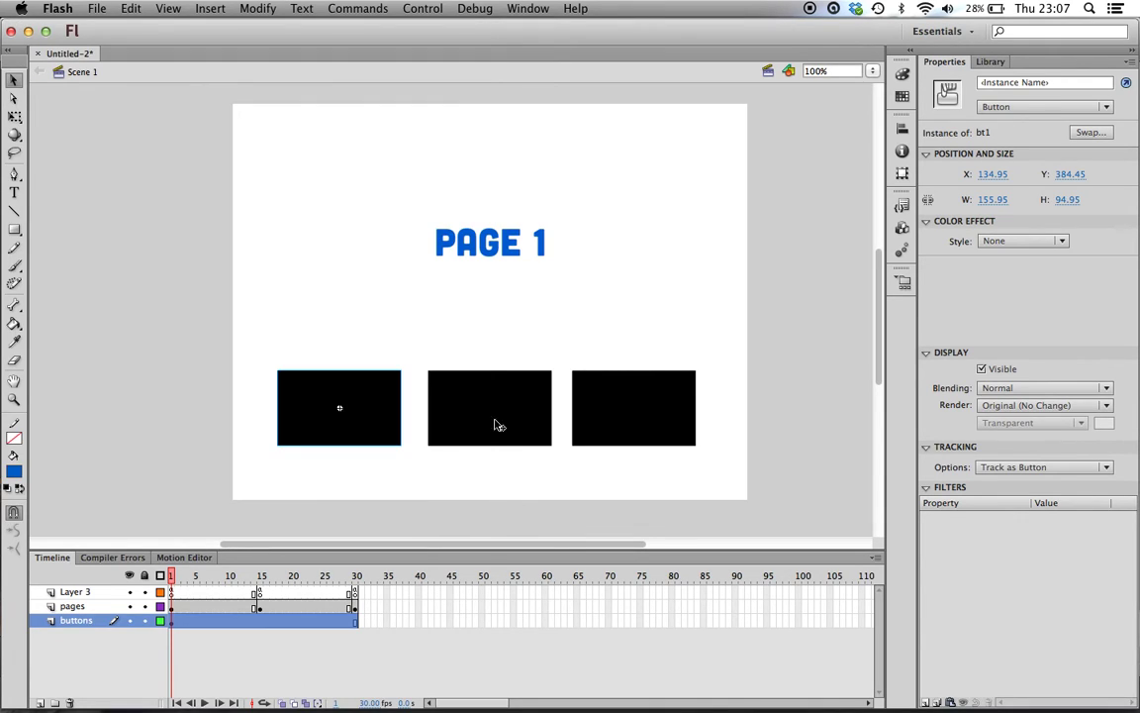
pyautogui.click(483, 426)
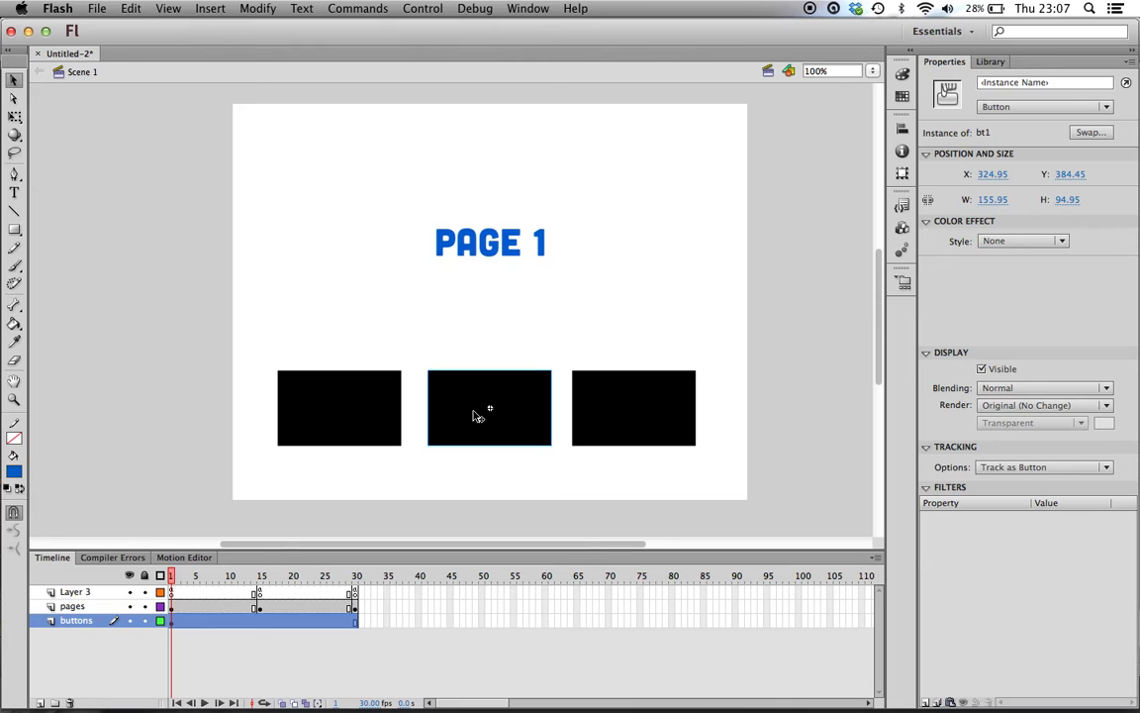
pyautogui.rightClick(475, 415)
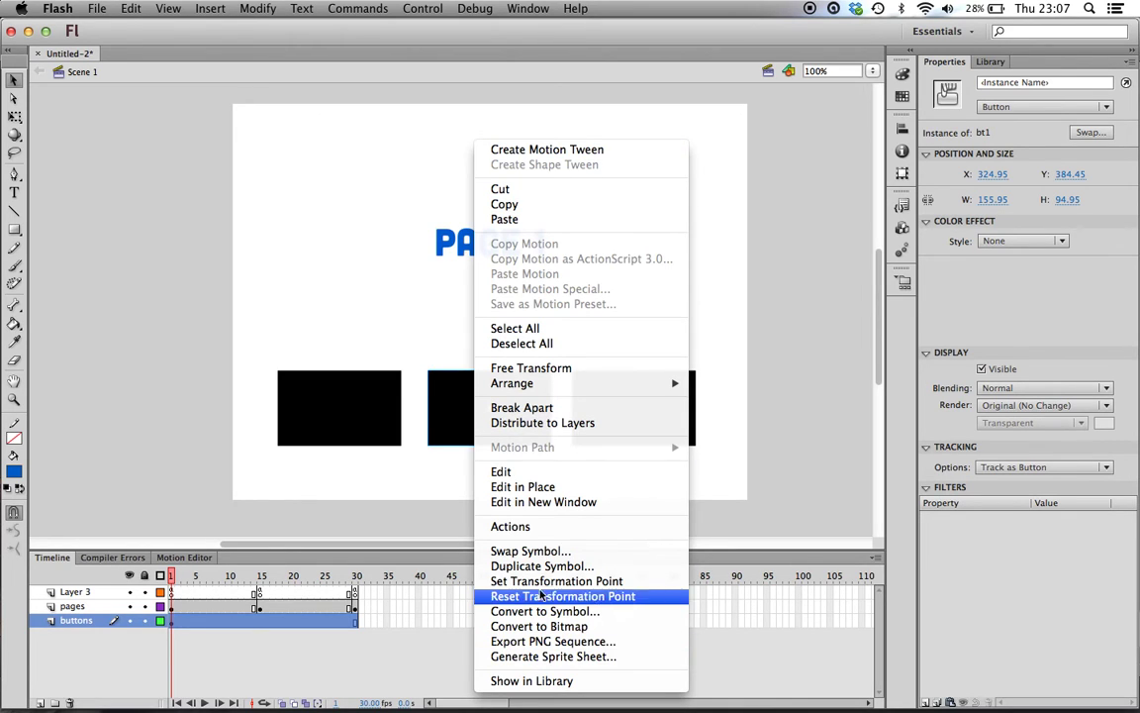
pyautogui.click(524, 526)
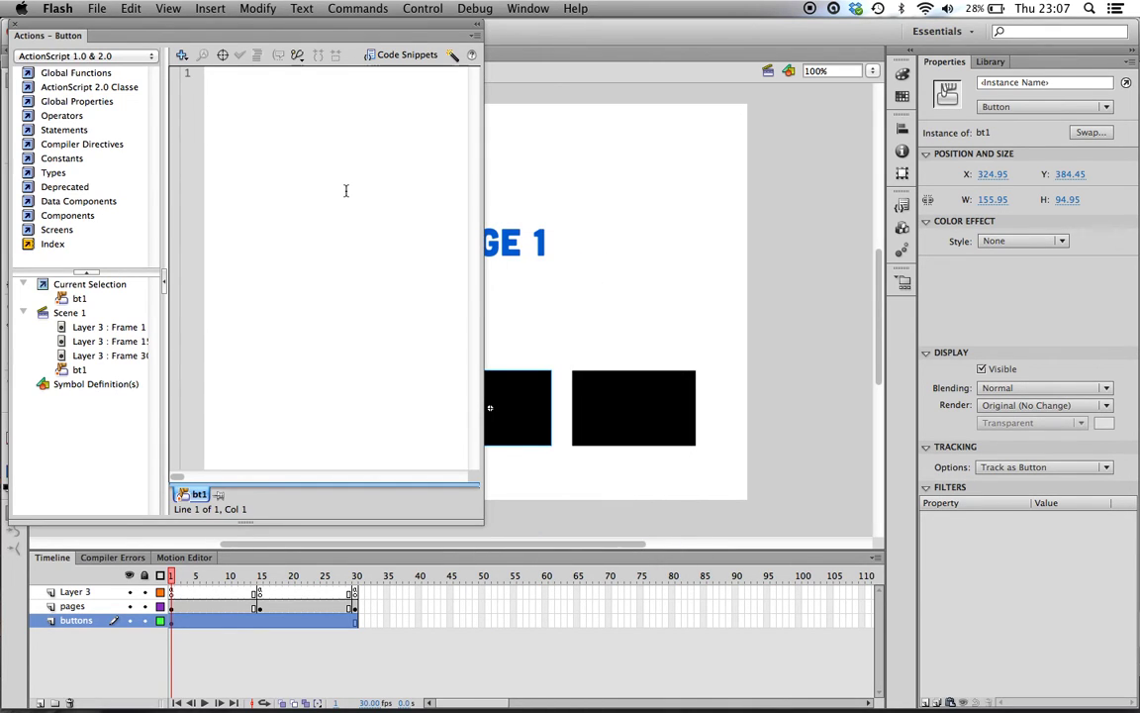
pyautogui.press('super+v')
pyautogui.click(309, 85)
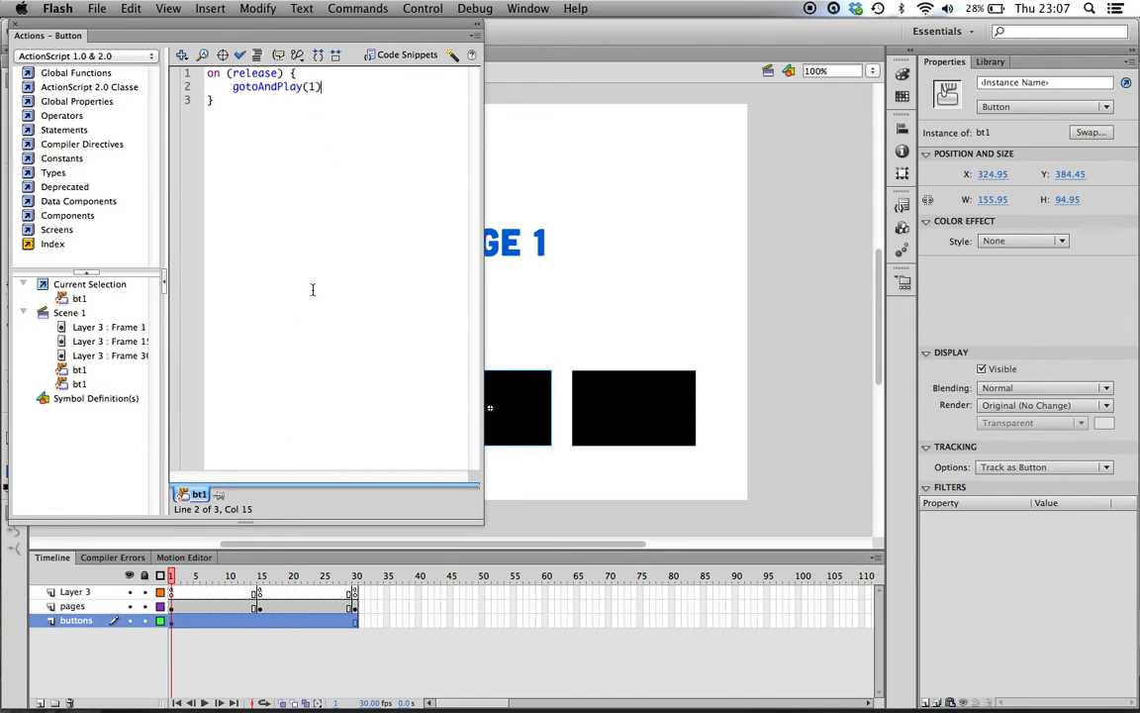
pyautogui.write('5')
pyautogui.click(15, 26)
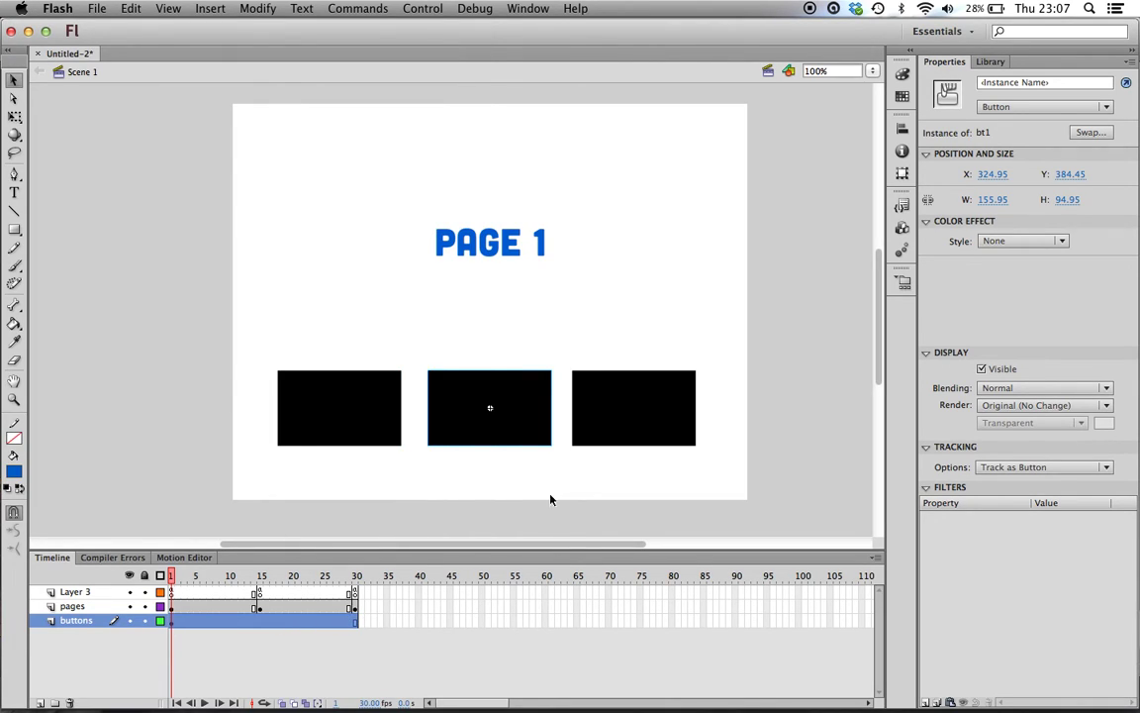
# Step: Paste the release script onto the right button with gotoAndPlay(30)
pyautogui.click(613, 420)
pyautogui.rightClick(635, 410)
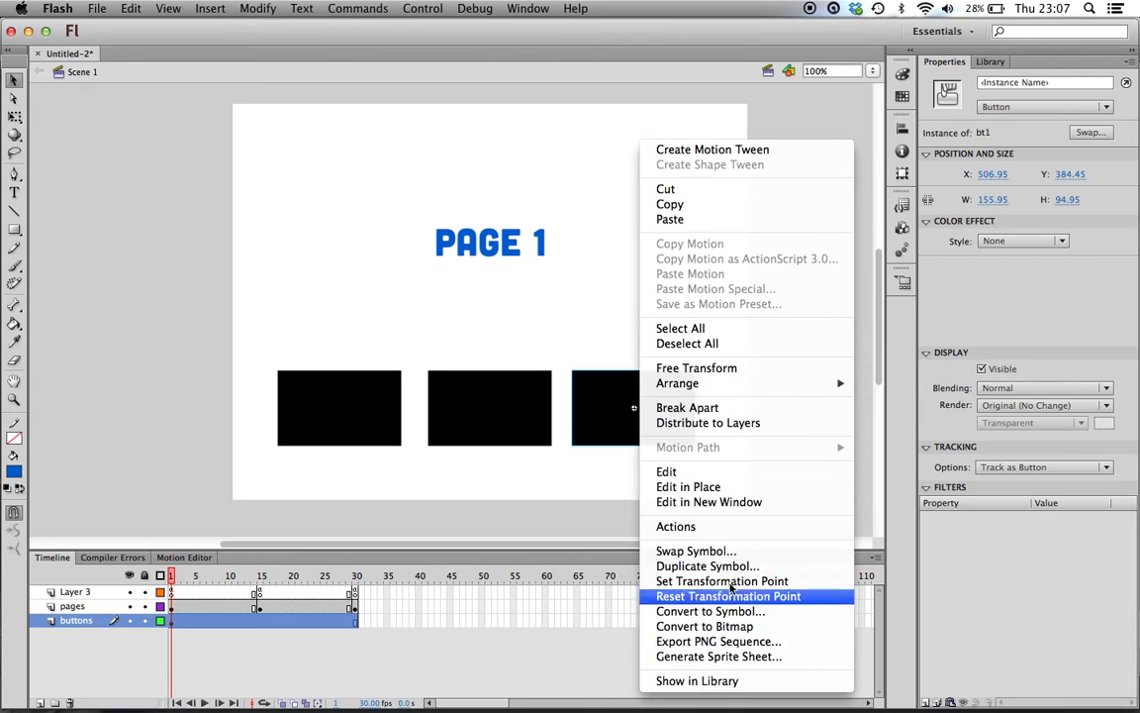
pyautogui.click(693, 527)
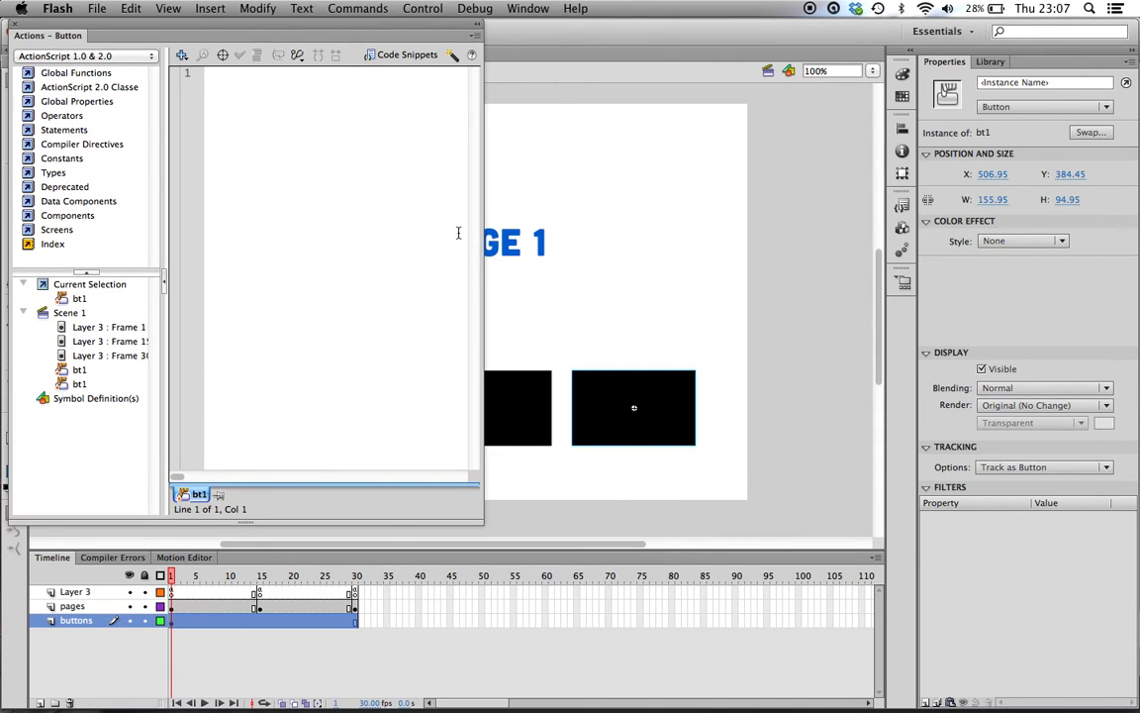
pyautogui.press('super+v')
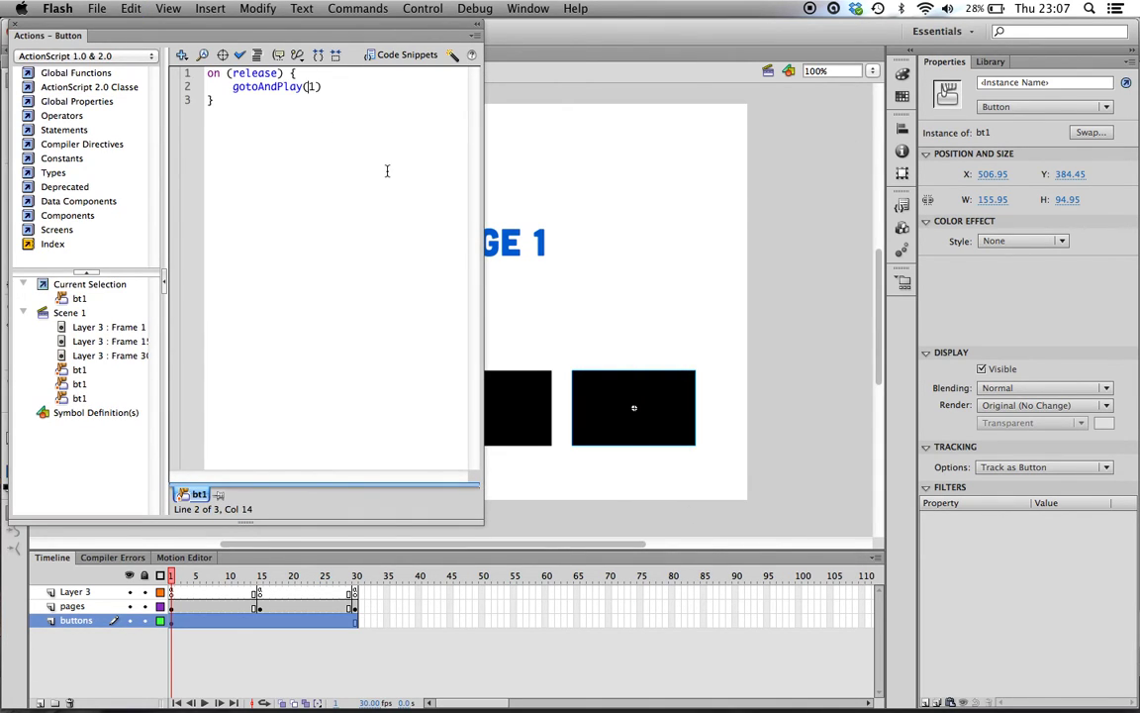
pyautogui.press('Delete')
pyautogui.write('30')
pyautogui.click(10, 21)
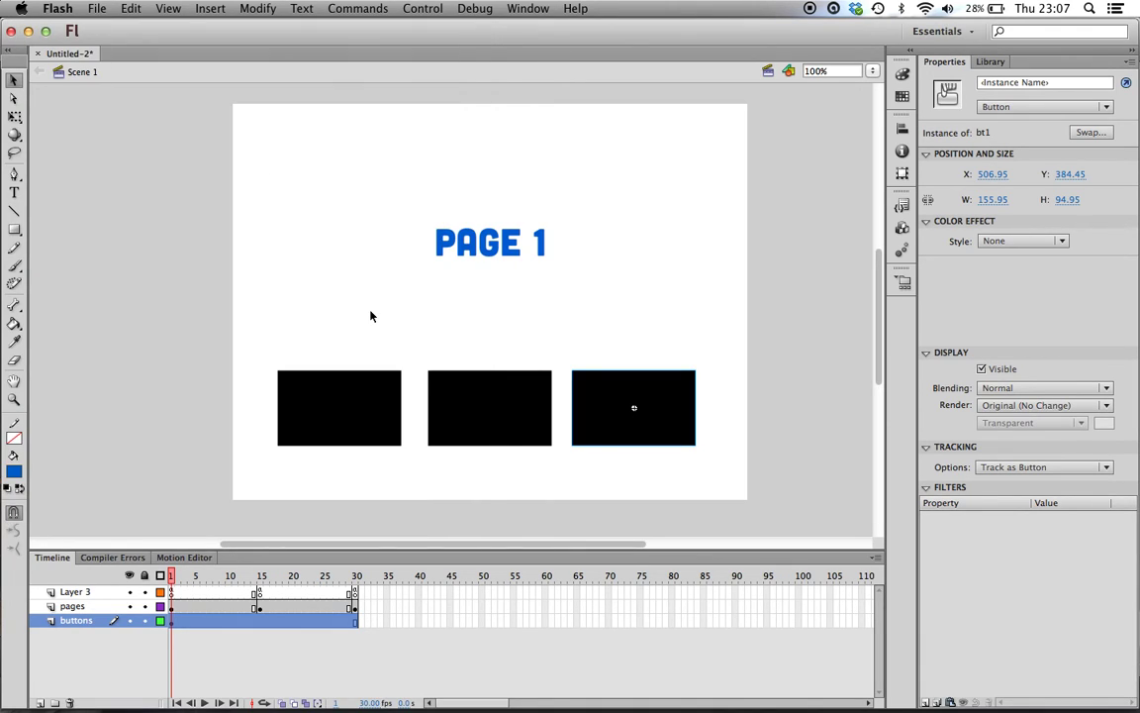
pyautogui.press('super+Return')
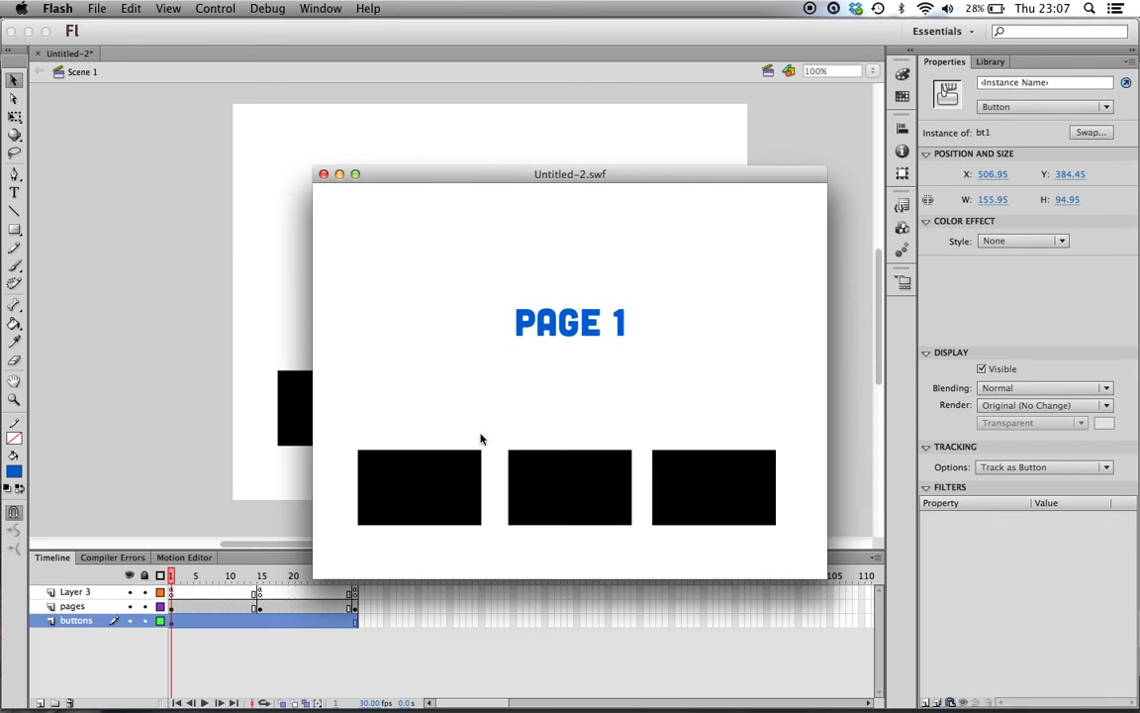
pyautogui.click(552, 483)
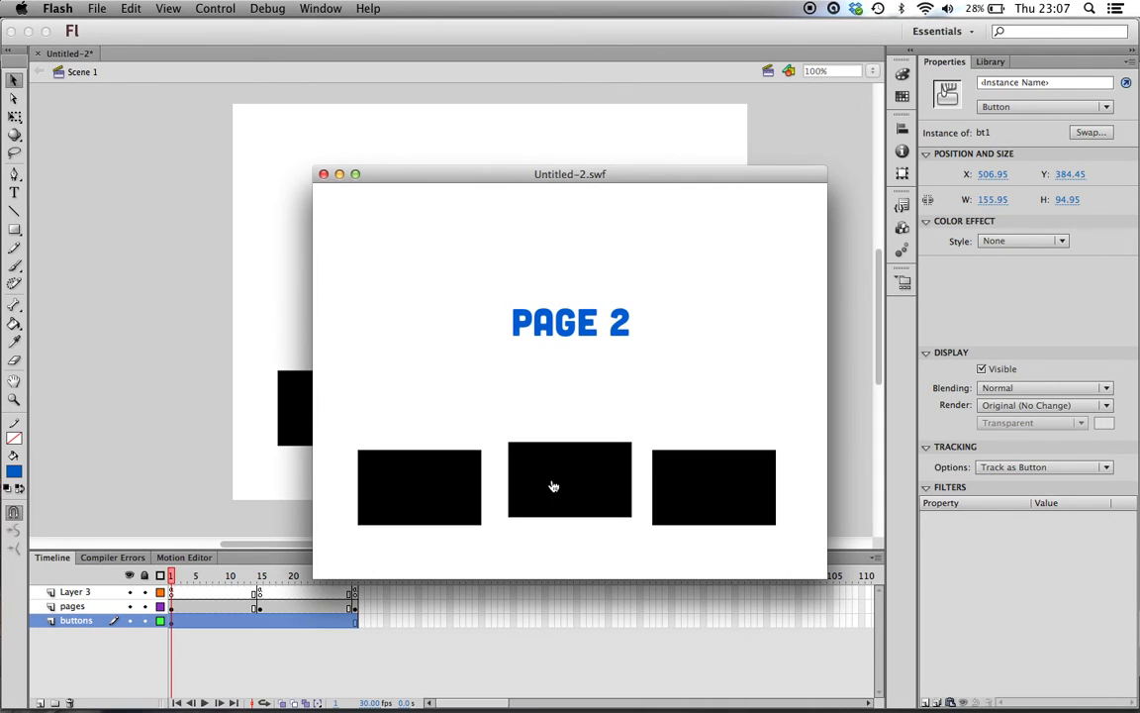
pyautogui.click(721, 469)
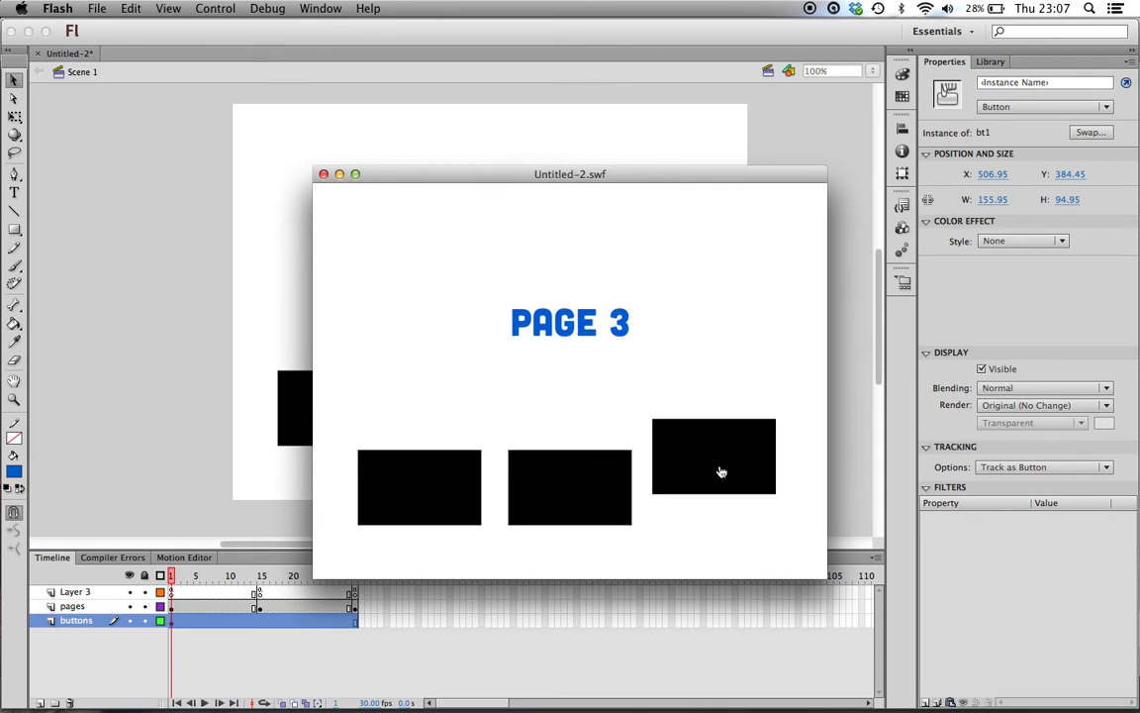
pyautogui.click(436, 463)
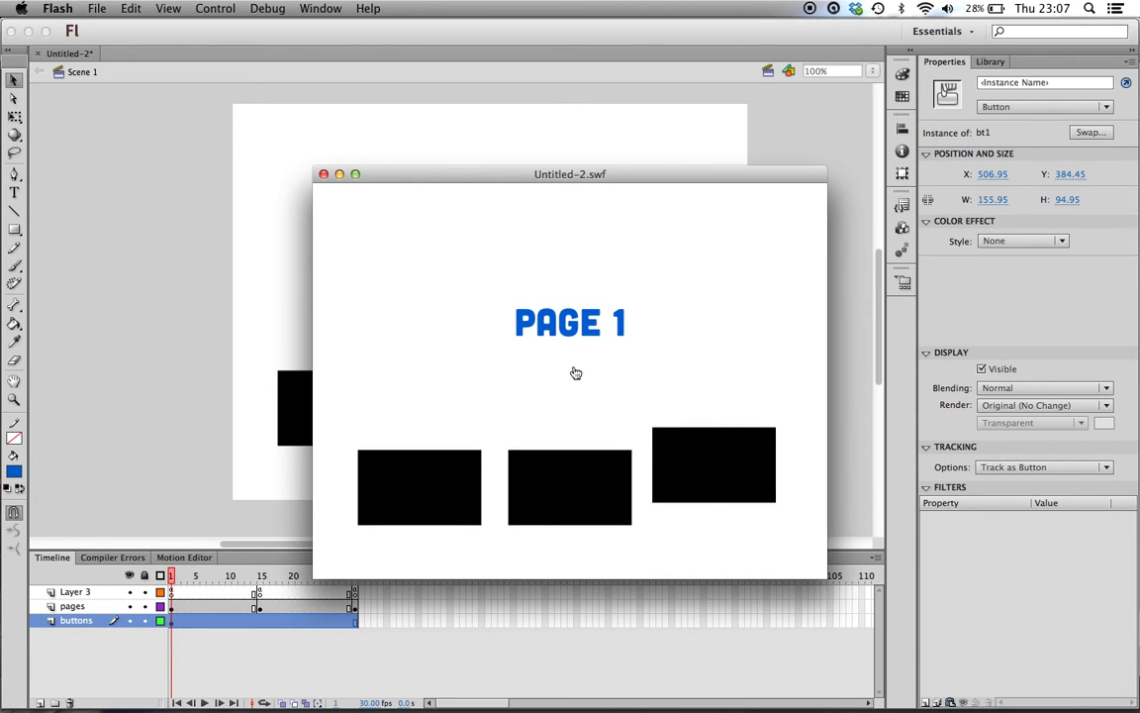
pyautogui.click(324, 174)
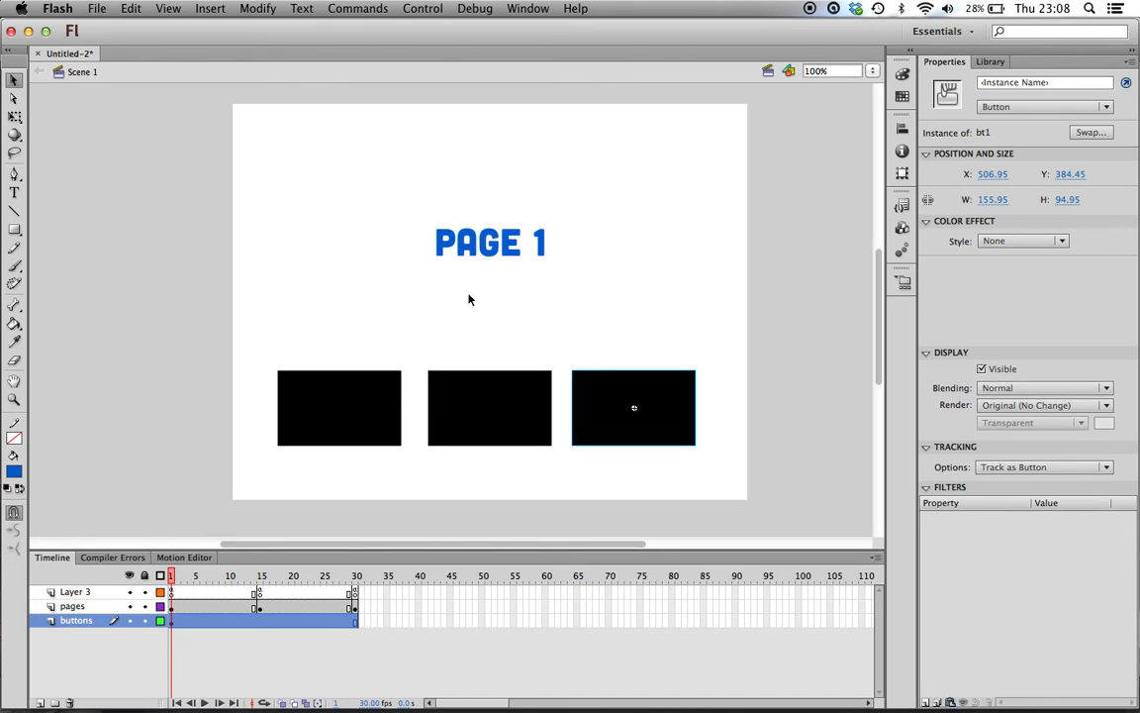
# Step: Rename Layer 3 to 'stops', then select frame 1 of the pages layer
pyautogui.click(94, 593)
pyautogui.doubleClick(82, 592)
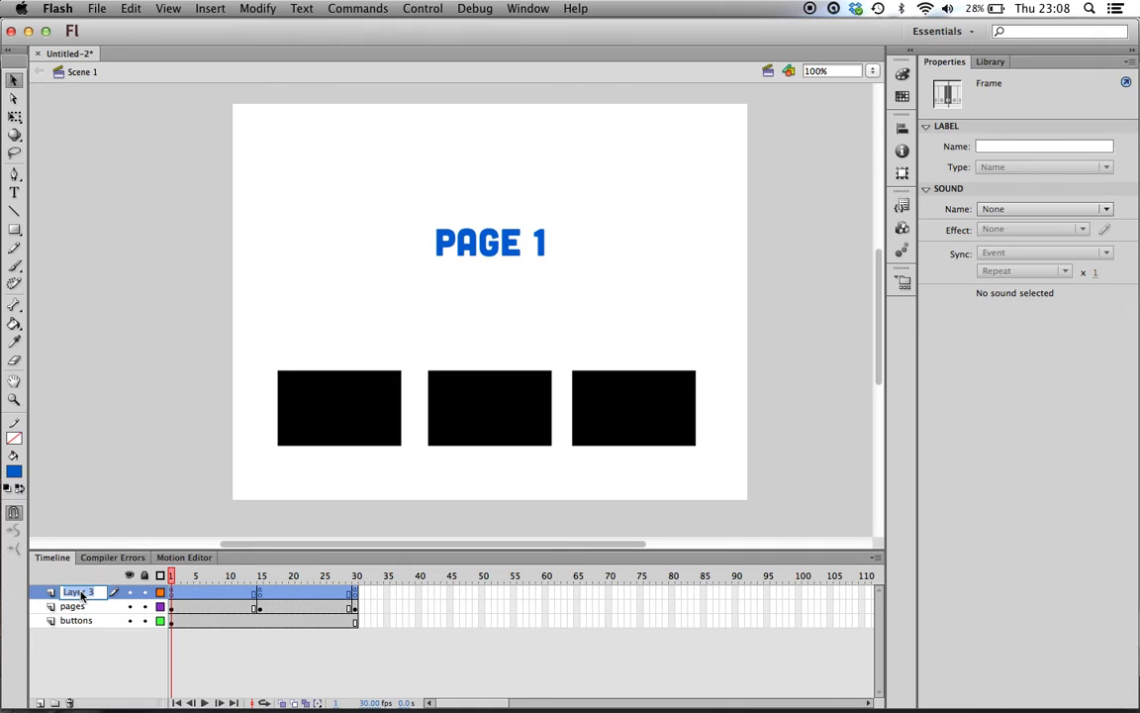
pyautogui.write('stops')
pyautogui.click(75, 610)
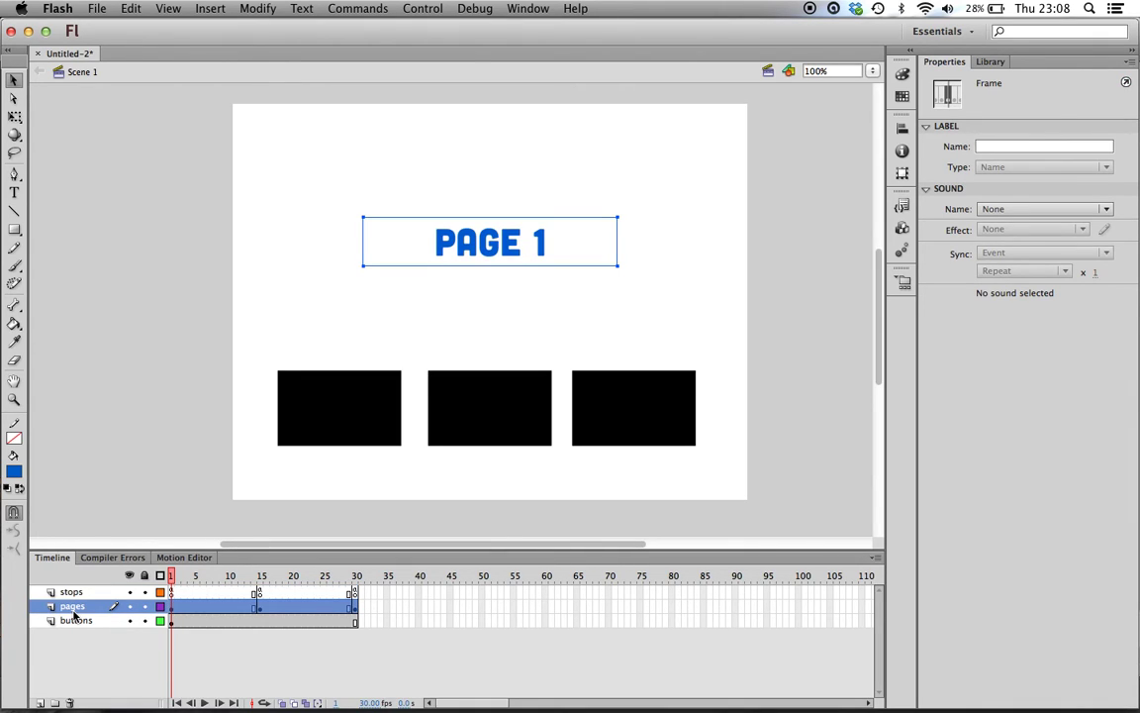
pyautogui.click(74, 592)
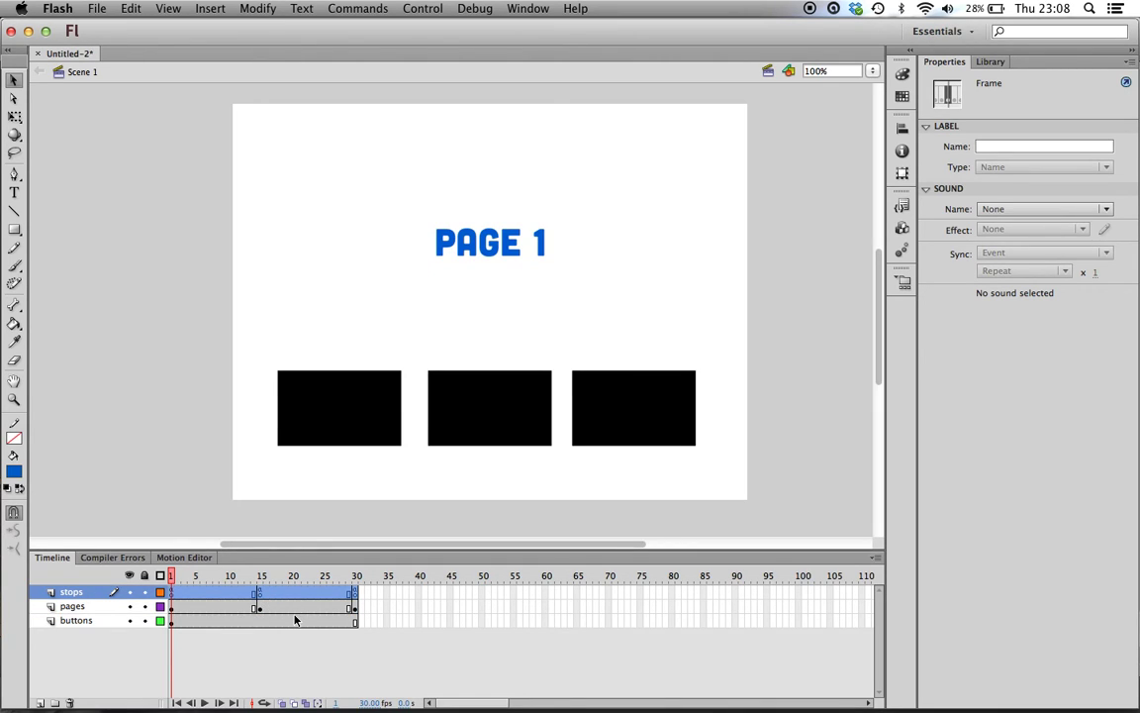
pyautogui.click(172, 608)
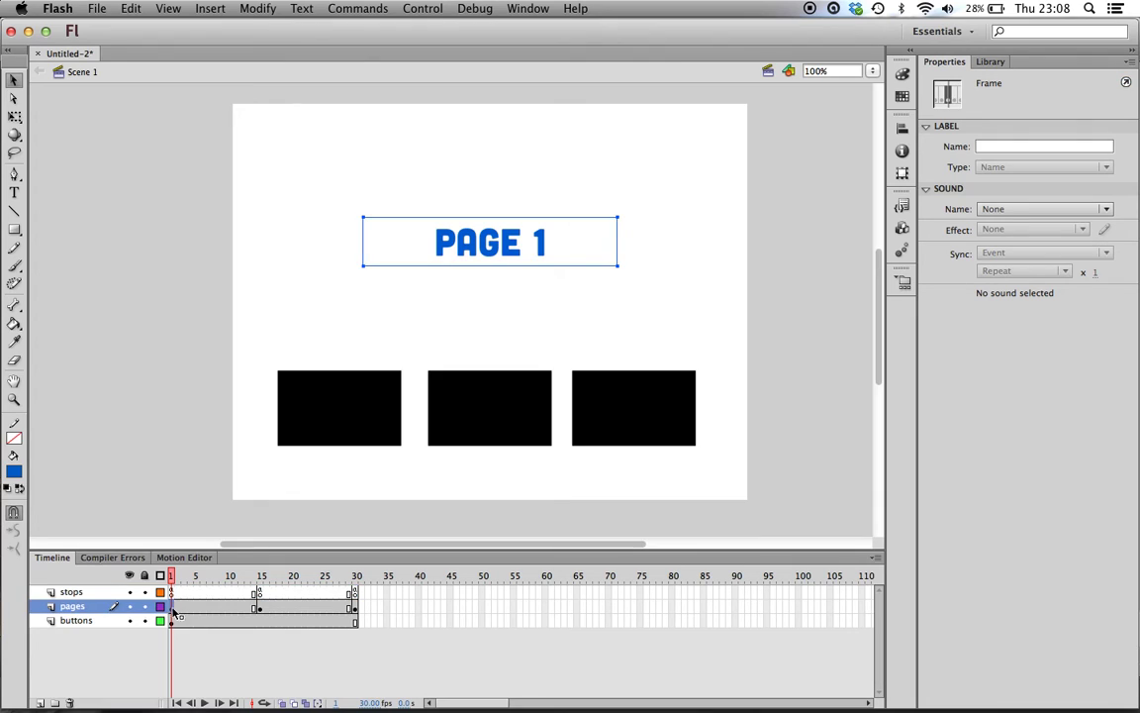
# Step: Convert the PAGE 1 text into a movie clip named mc_page1
pyautogui.rightClick(509, 250)
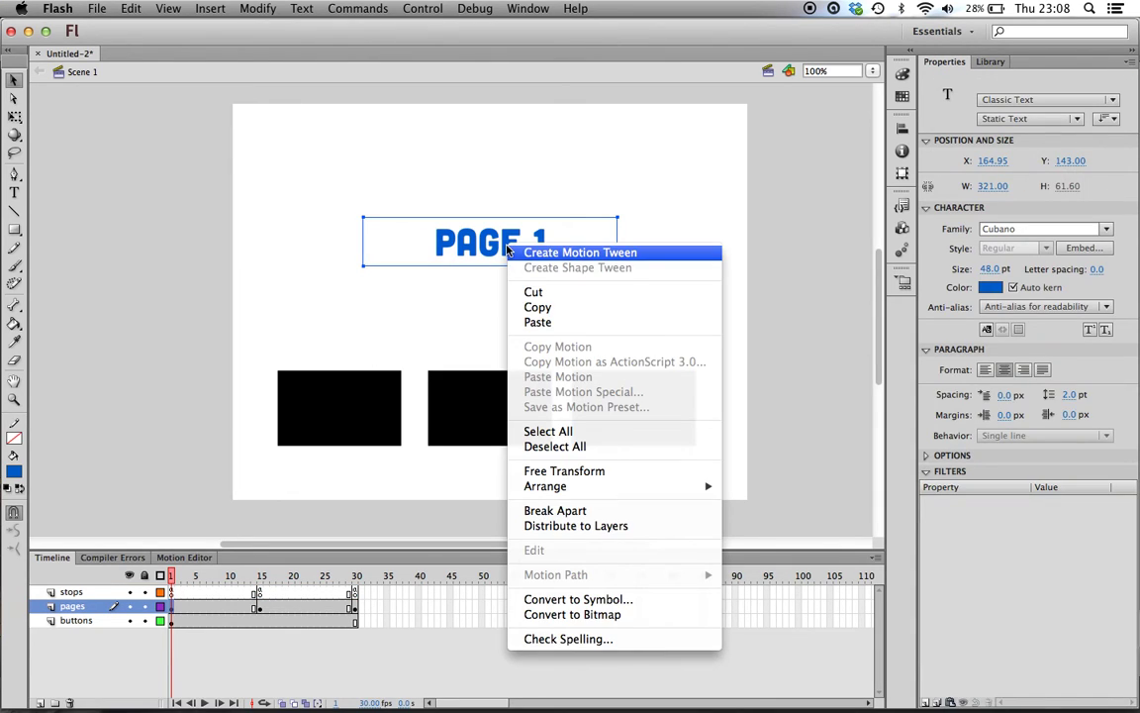
pyautogui.click(582, 600)
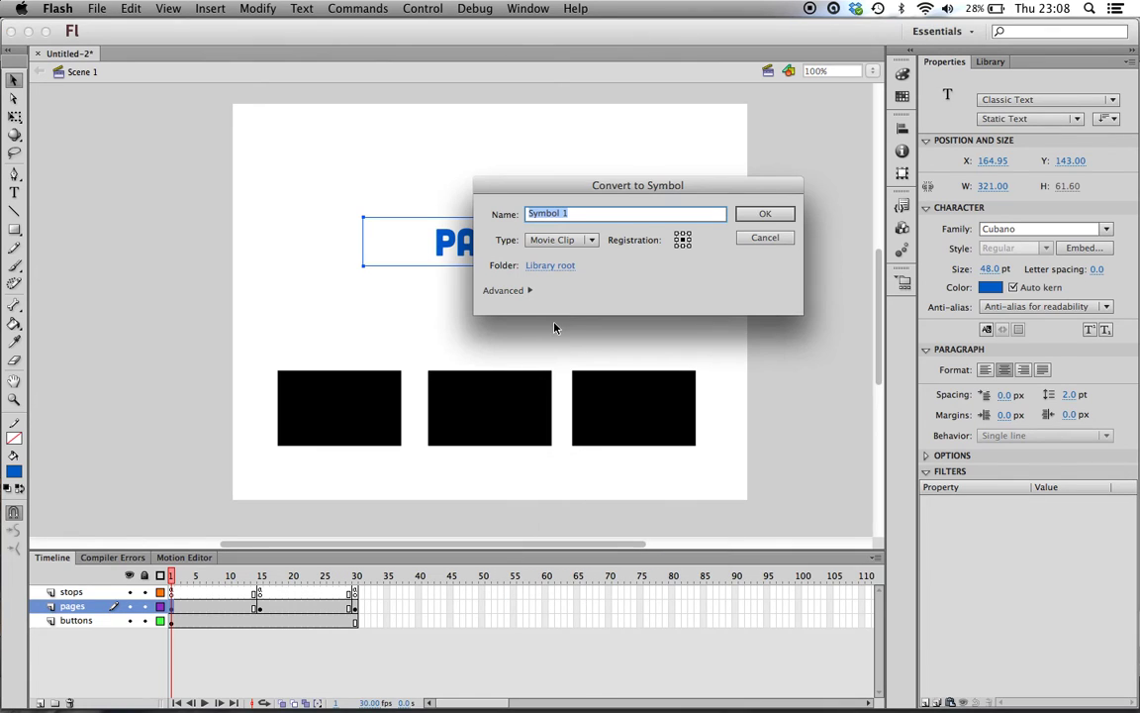
pyautogui.click(588, 242)
pyautogui.click(588, 241)
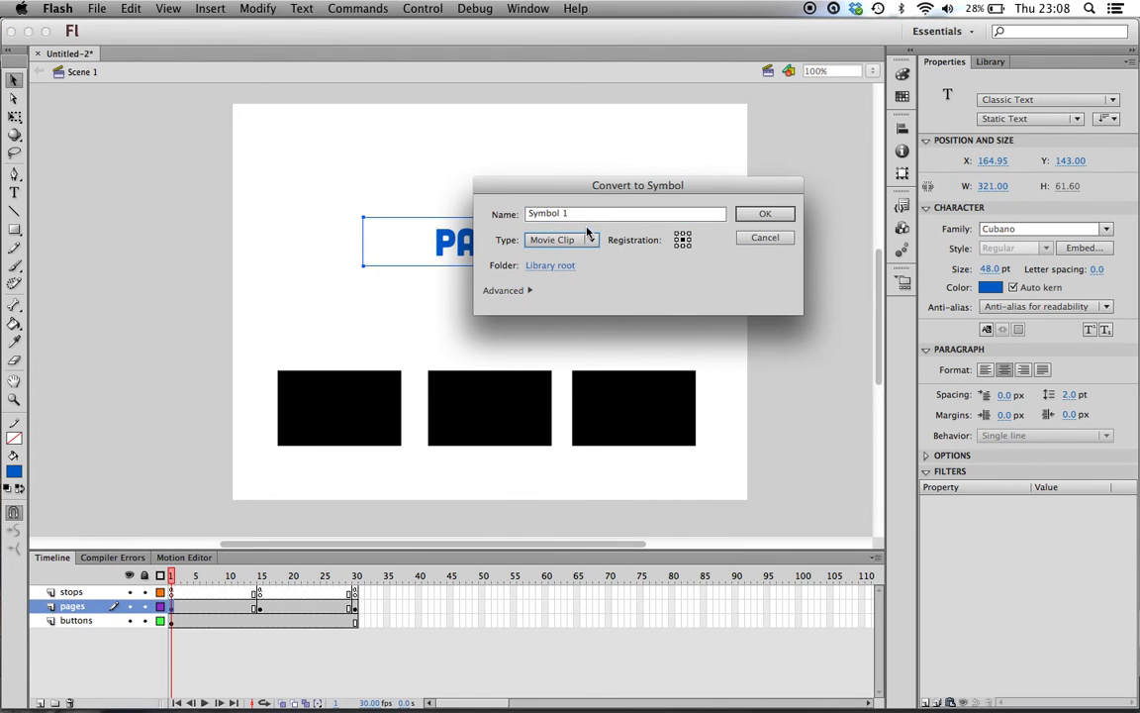
pyautogui.write('md_')
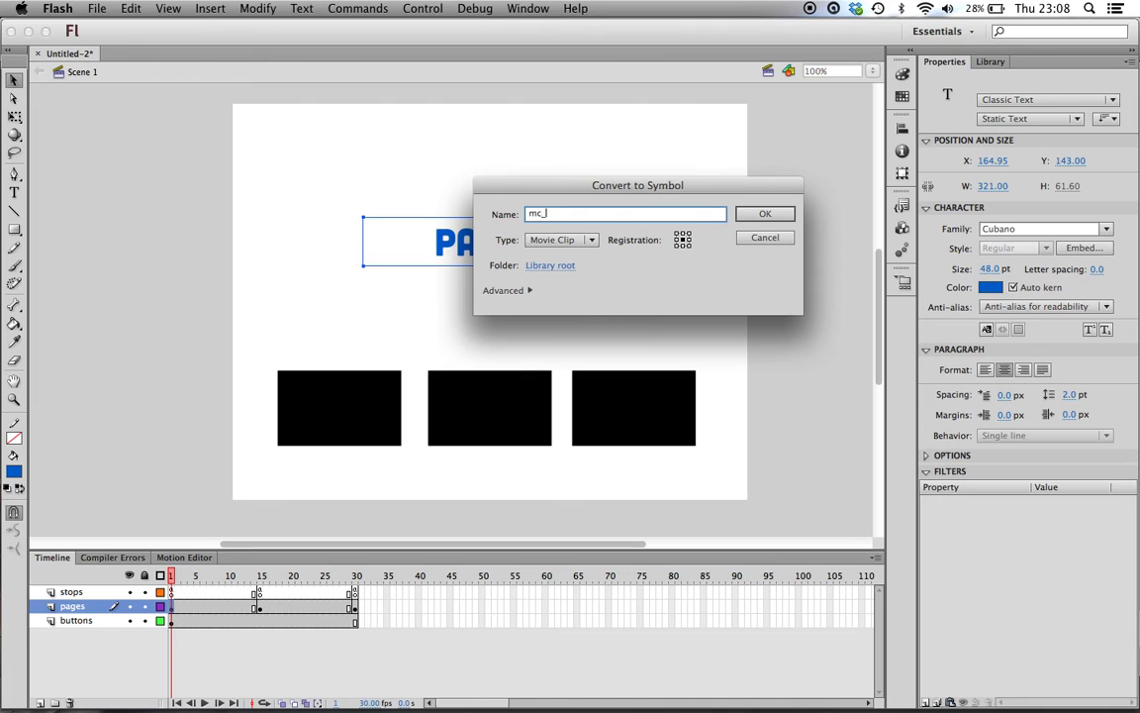
pyautogui.write('page1')
pyautogui.press('Return')
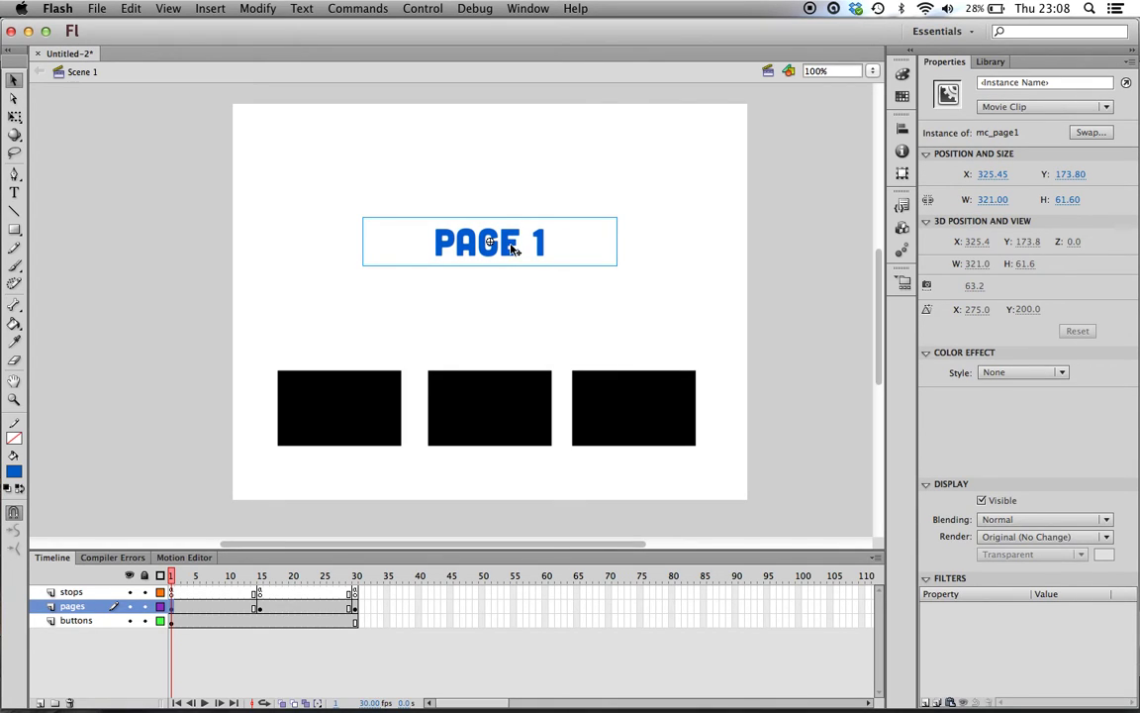
# Step: Inside mc_page1, convert the text into a nested movie clip mc_page1_alpha
pyautogui.doubleClick(507, 249)
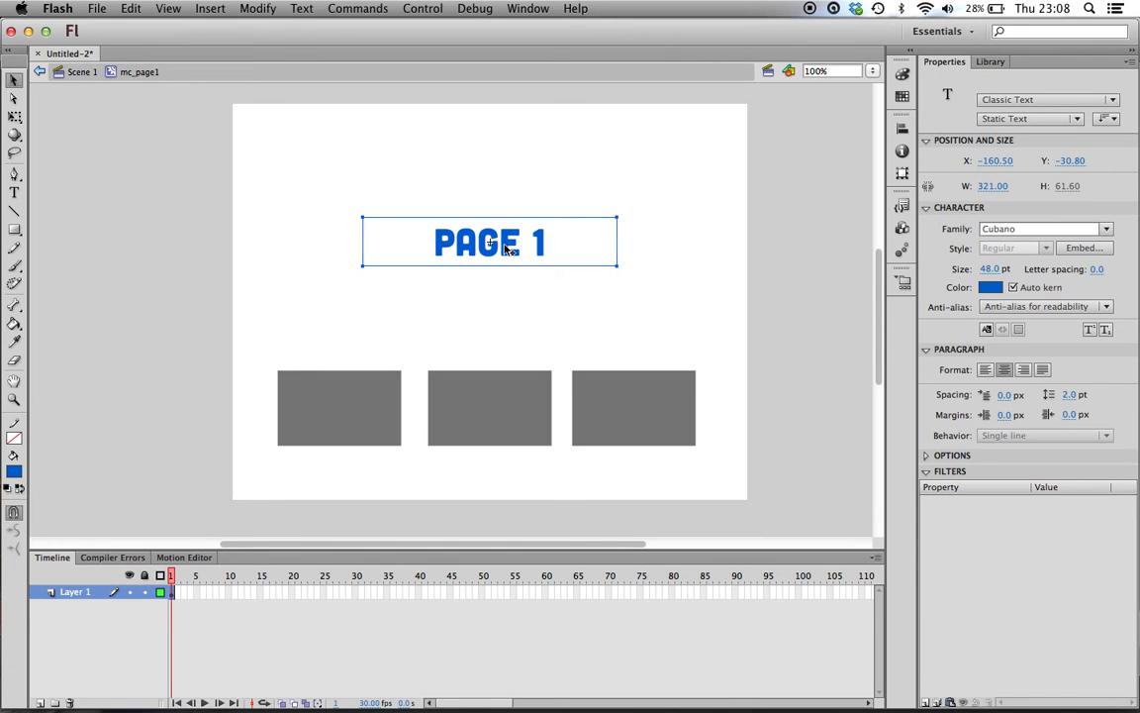
pyautogui.rightClick(504, 249)
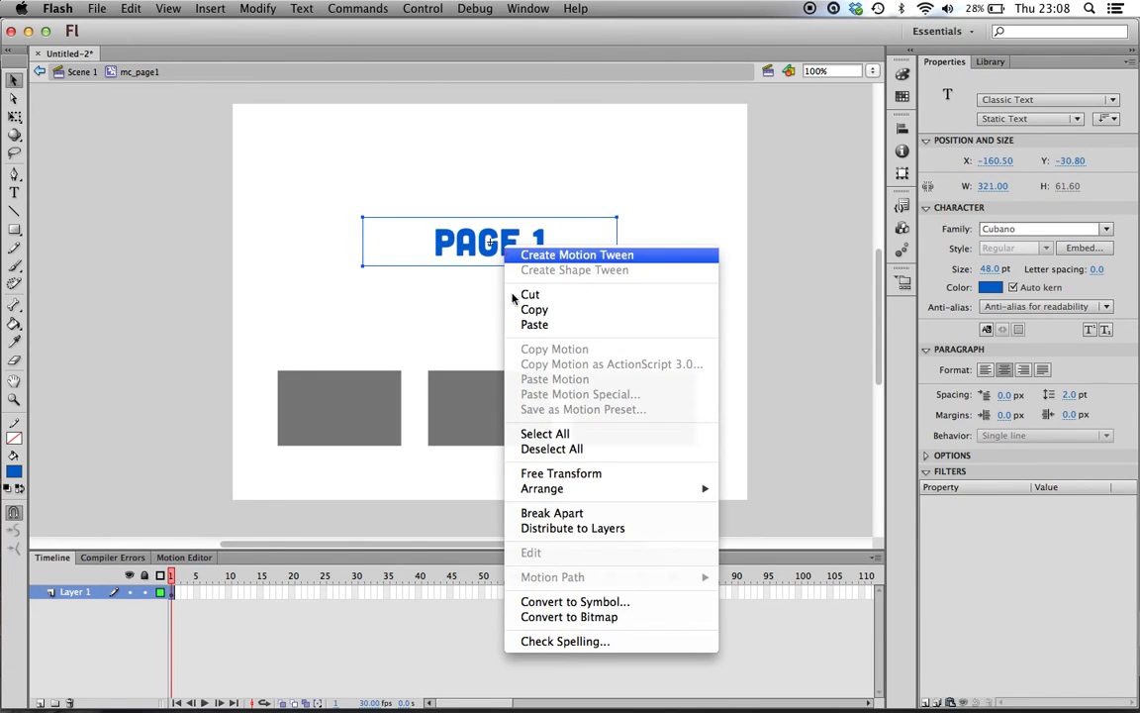
pyautogui.click(583, 610)
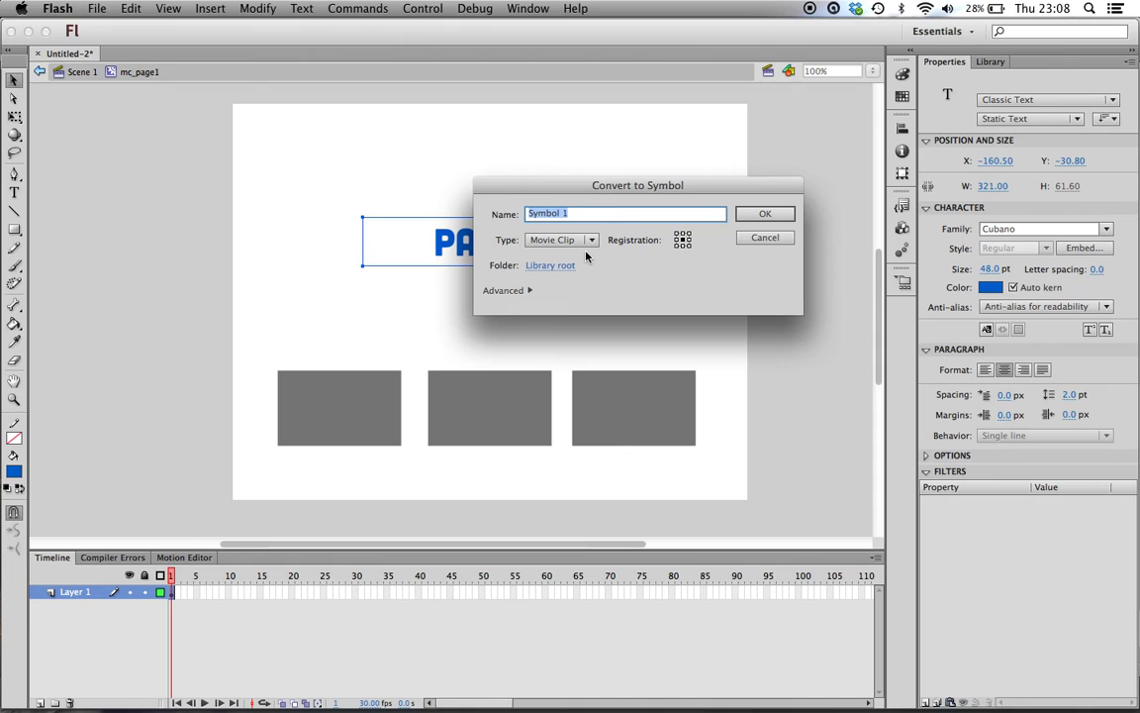
pyautogui.write('mc_page1_alpha')
pyautogui.press('Return')
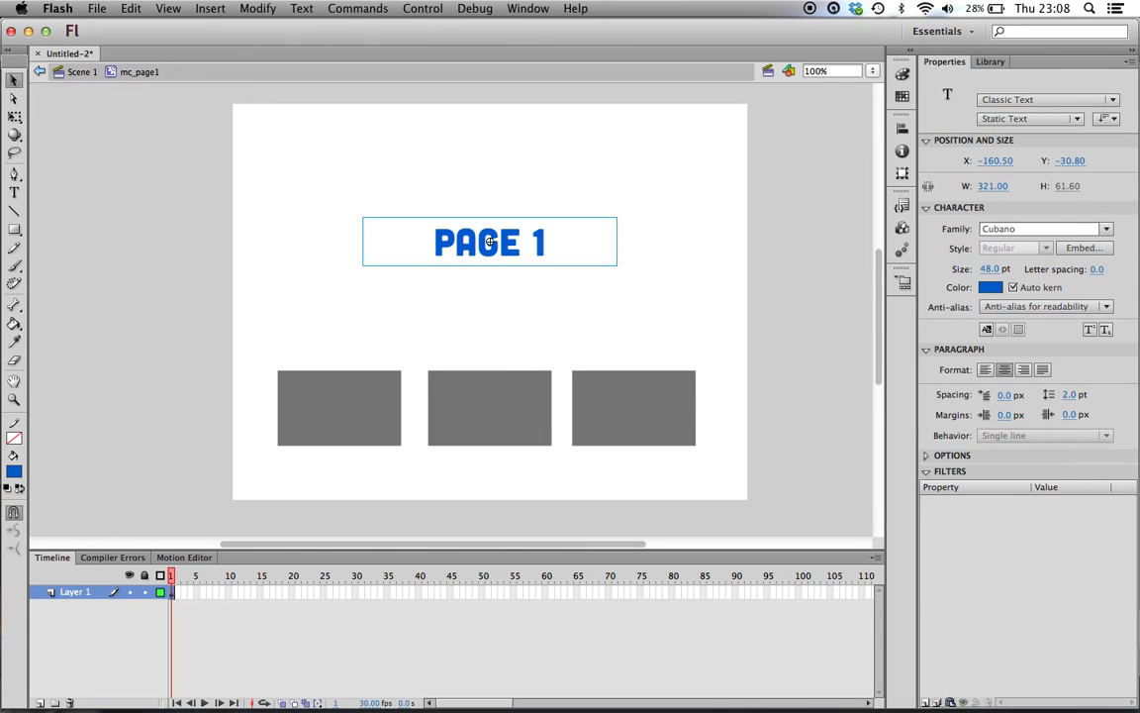
# Step: Add a keyframe at frame 30 of the clip's timeline
pyautogui.click(356, 594)
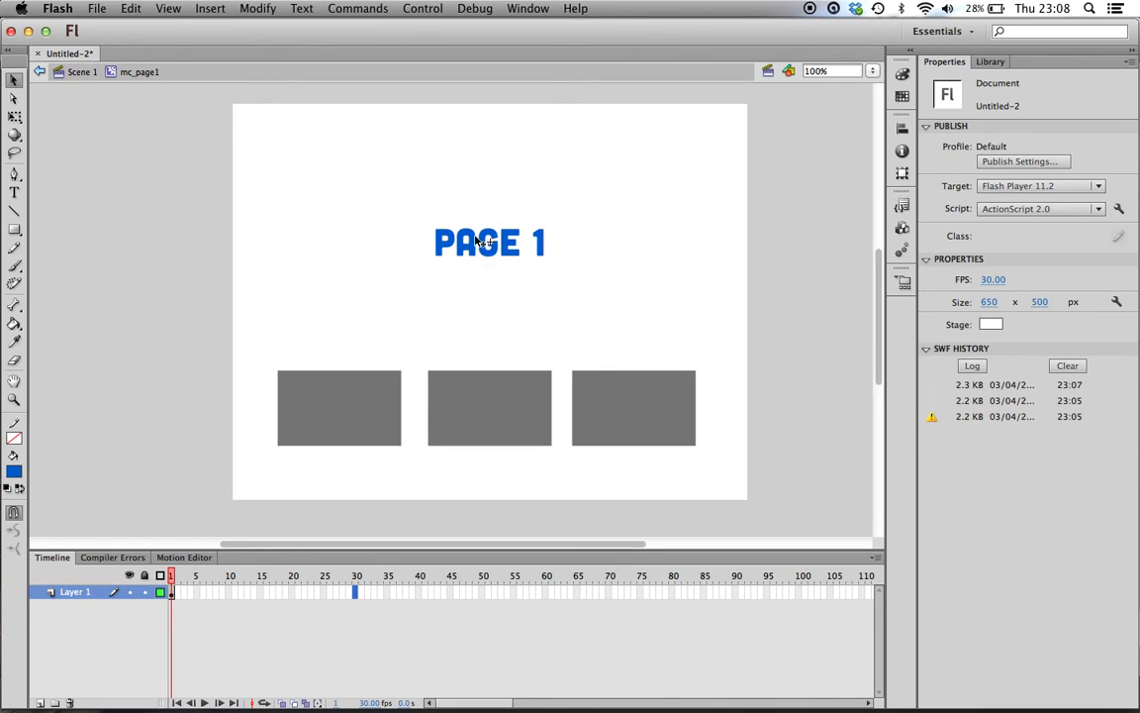
pyautogui.rightClick(357, 593)
pyautogui.click(417, 402)
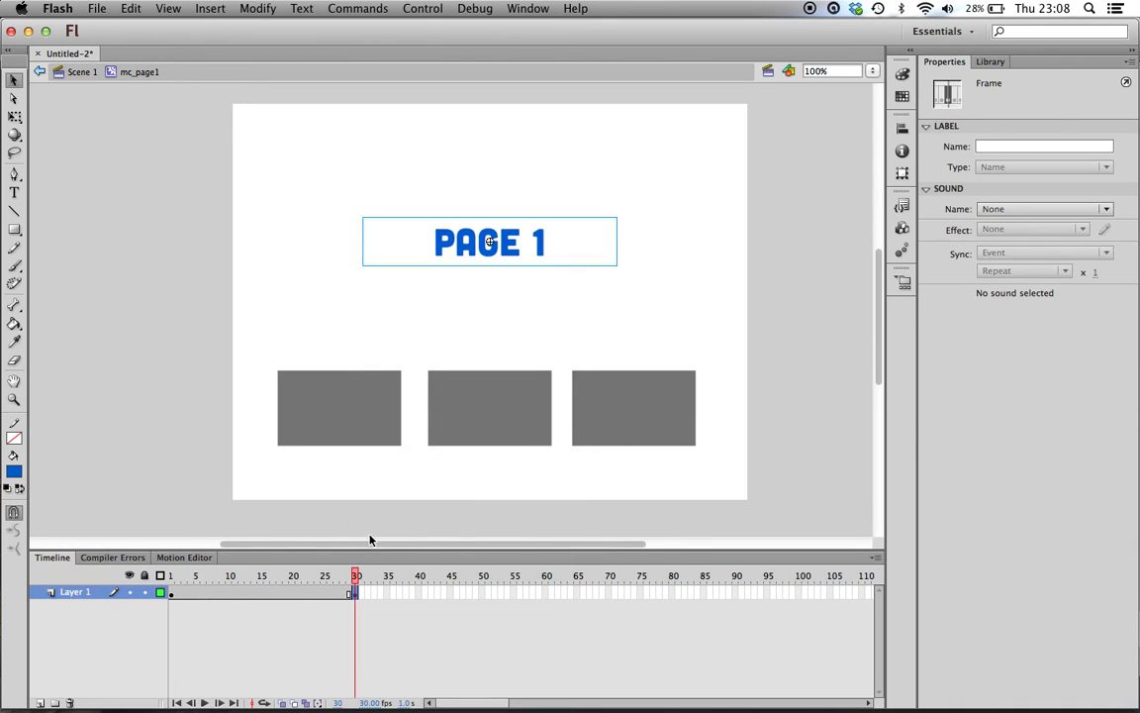
pyautogui.click(318, 517)
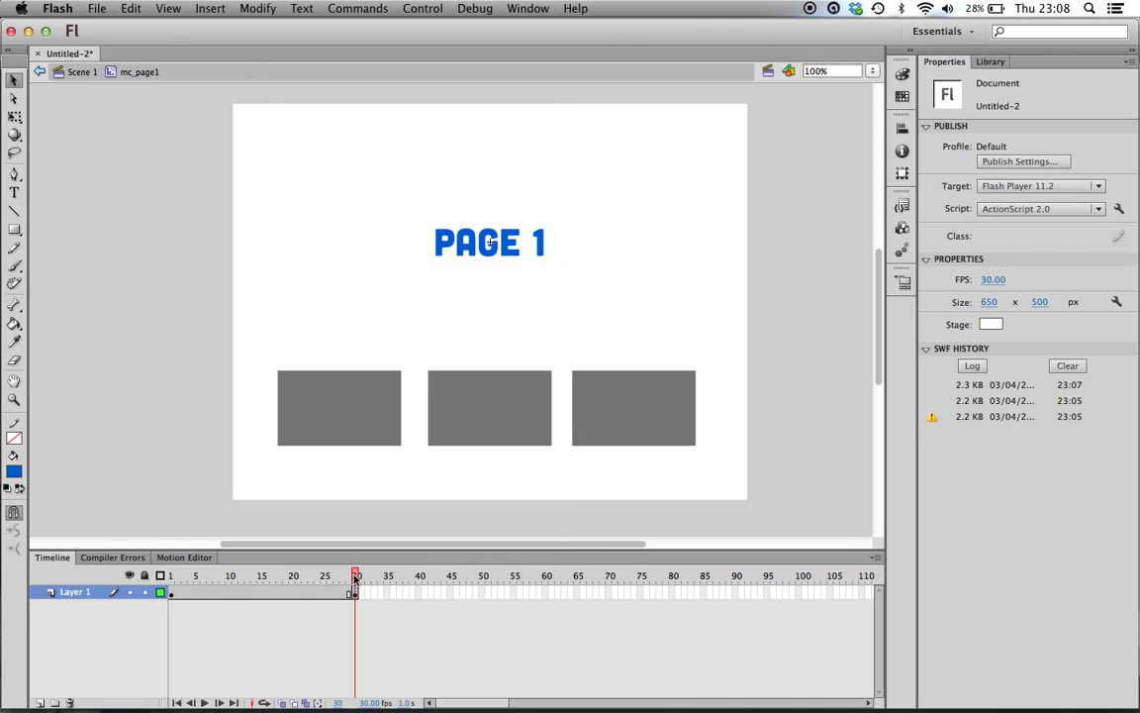
# Step: Set the PAGE 1 clip's Alpha colour effect to 0% at frame 1
pyautogui.click(171, 592)
pyautogui.click(510, 249)
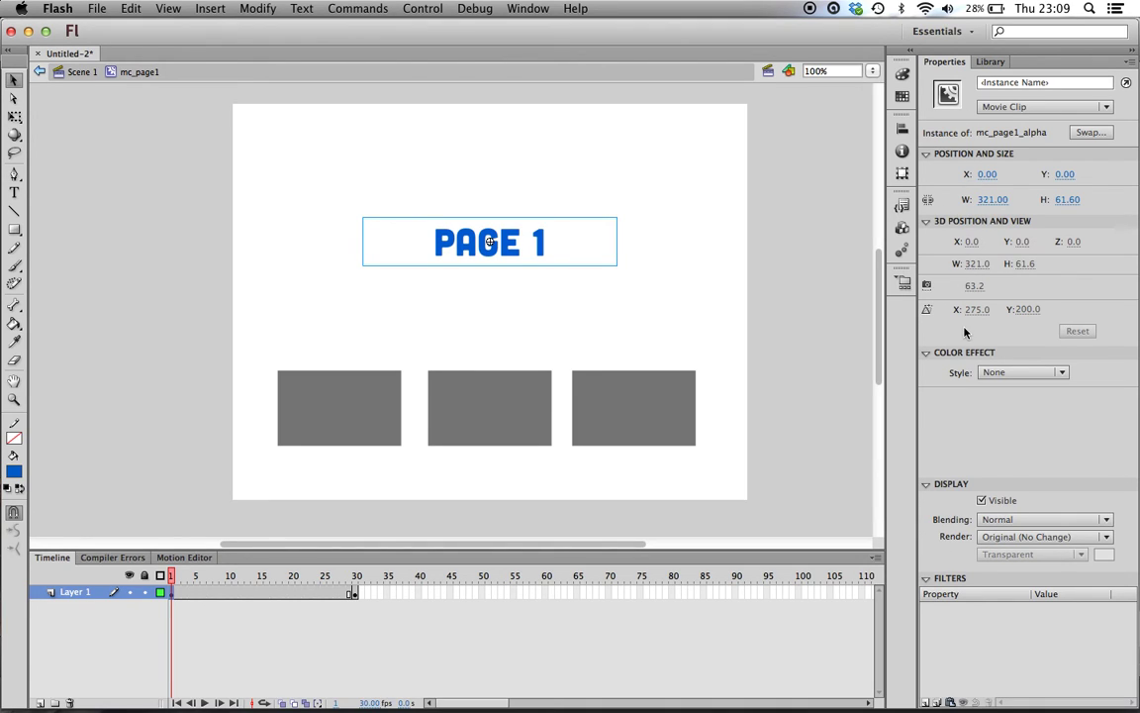
pyautogui.click(1004, 373)
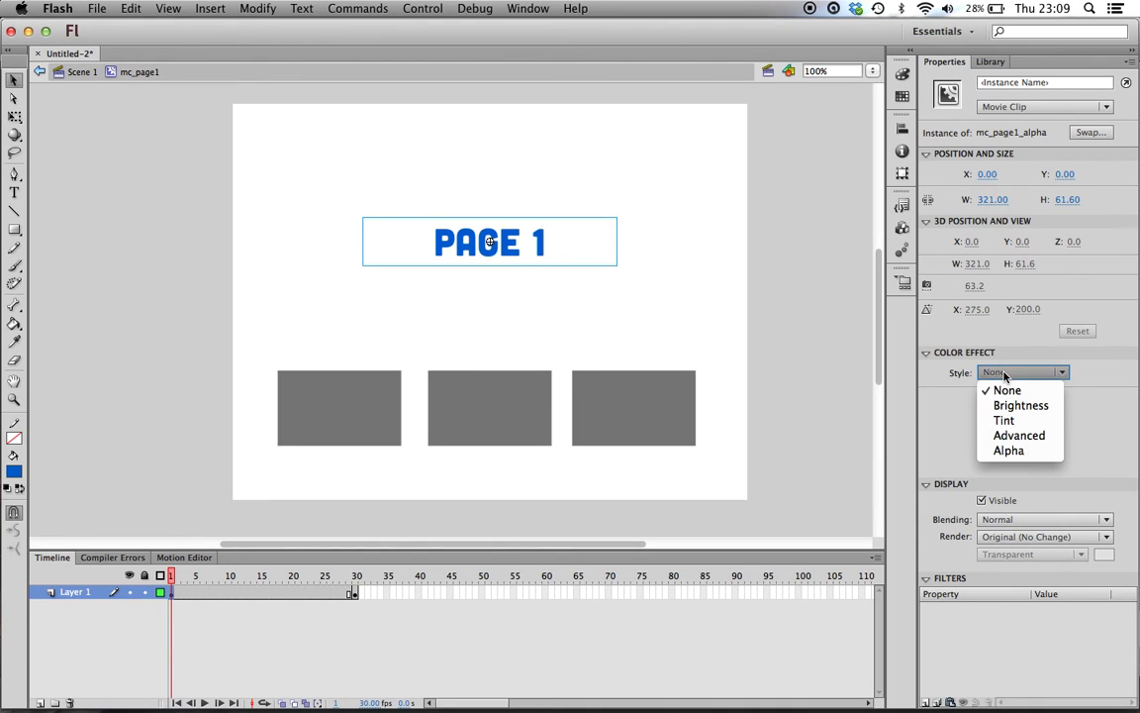
pyautogui.click(1010, 450)
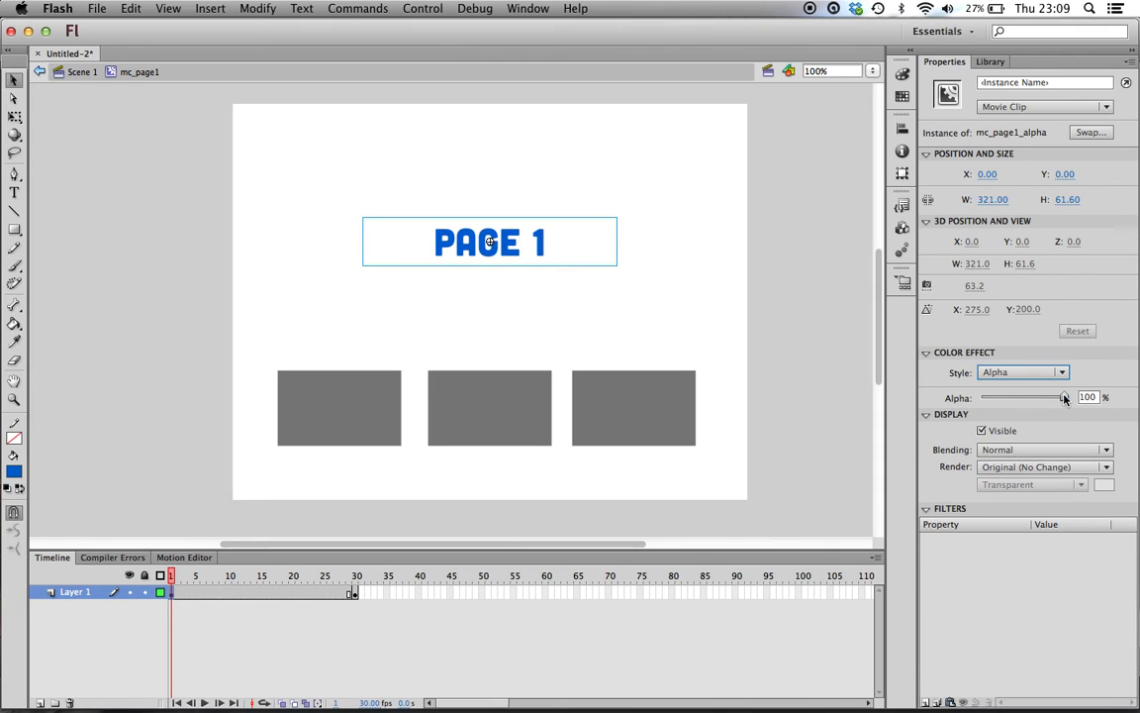
pyautogui.moveTo(1063, 397); pyautogui.dragTo(978, 401)
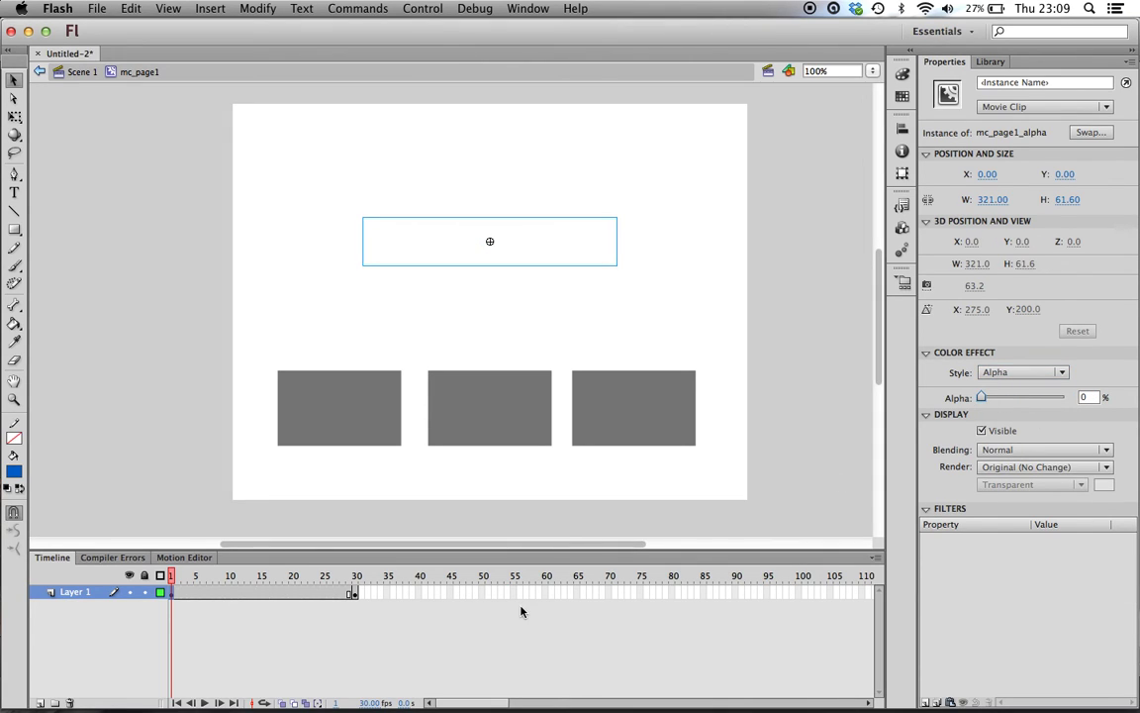
# Step: Create a classic tween across frames 1–30 and preview the fade-in
pyautogui.click(355, 593)
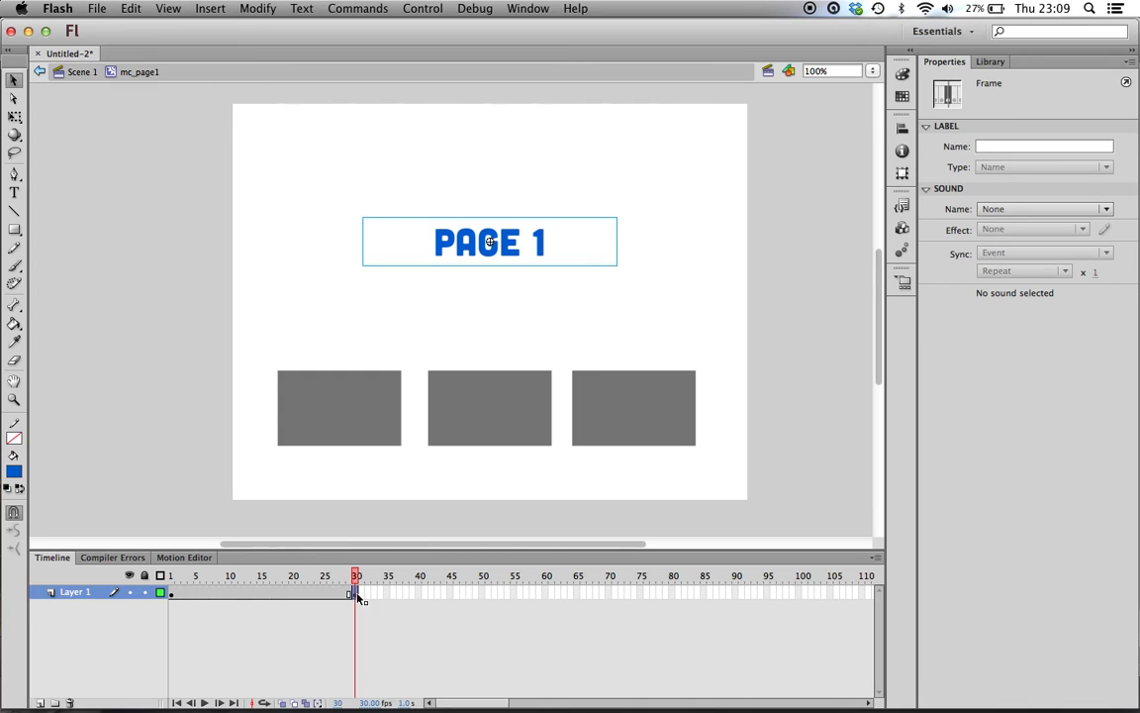
pyautogui.rightClick(285, 595)
pyautogui.click(376, 335)
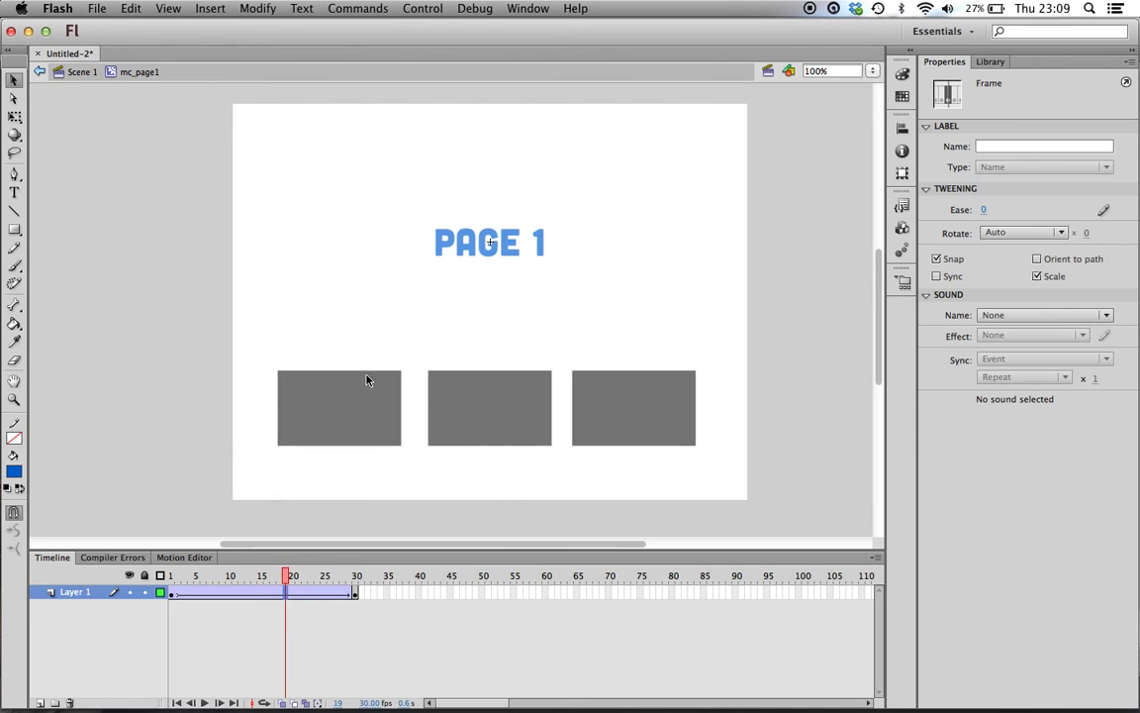
pyautogui.press('Return')
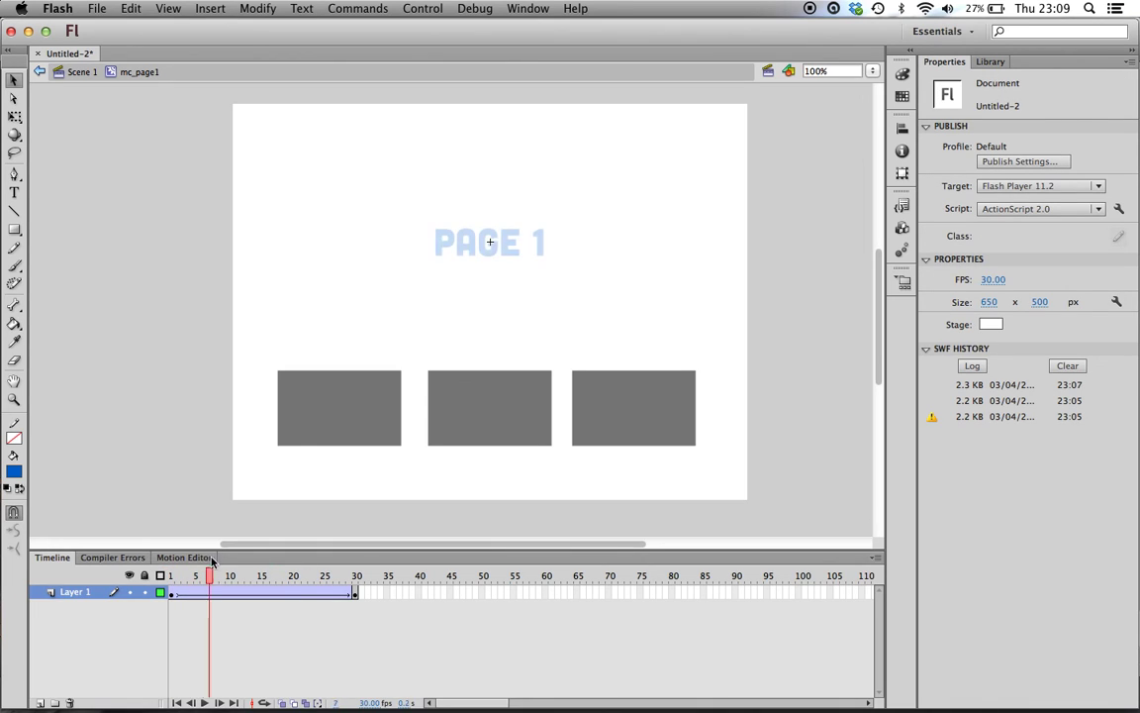
pyautogui.moveTo(292, 563); pyautogui.dragTo(364, 568)
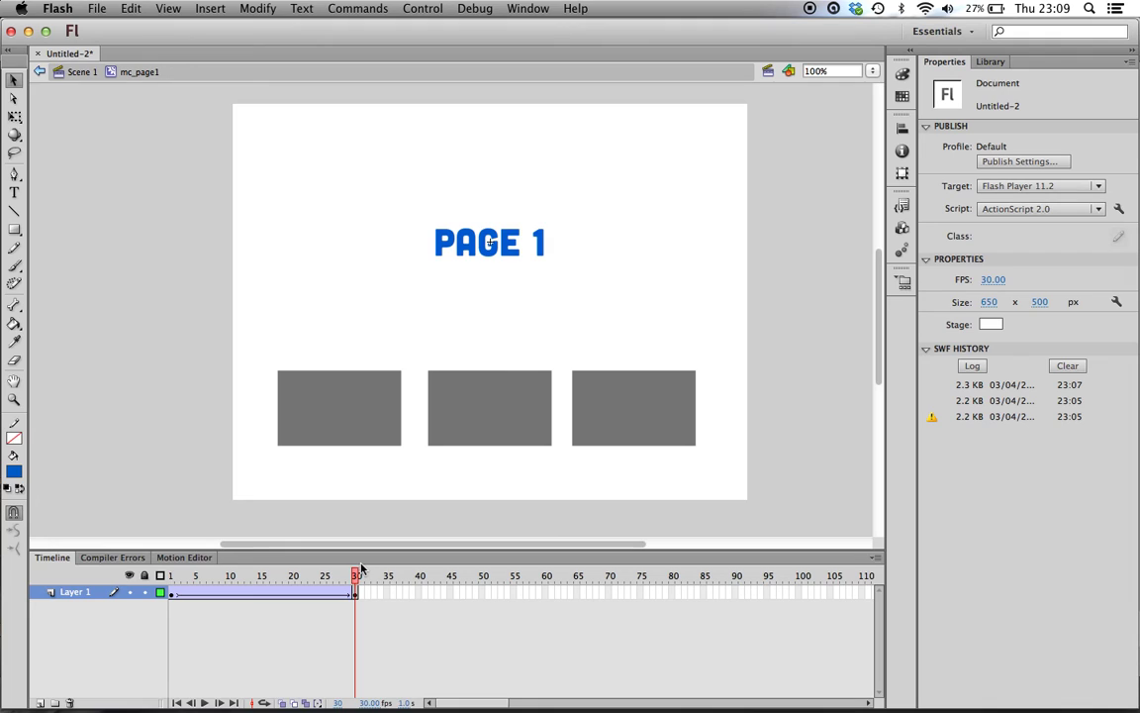
# Step: Add a stop(); action to frame 30 of mc_page1's timeline
pyautogui.click(358, 593)
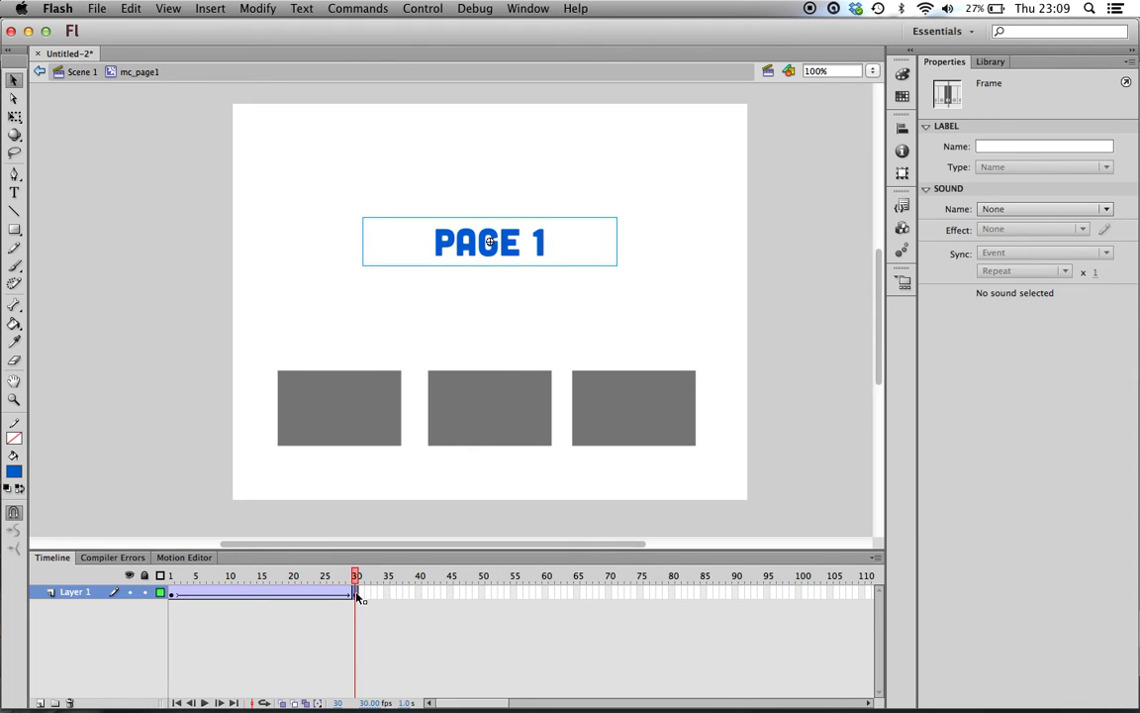
pyautogui.rightClick(357, 595)
pyautogui.click(401, 678)
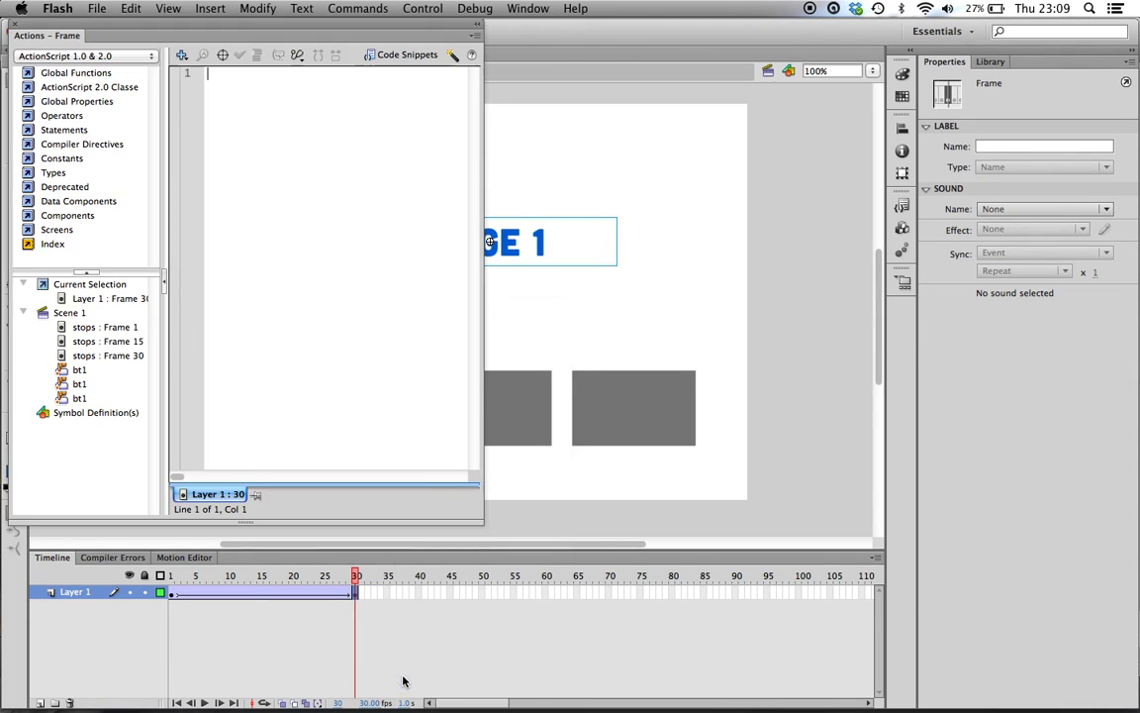
pyautogui.write('stop')
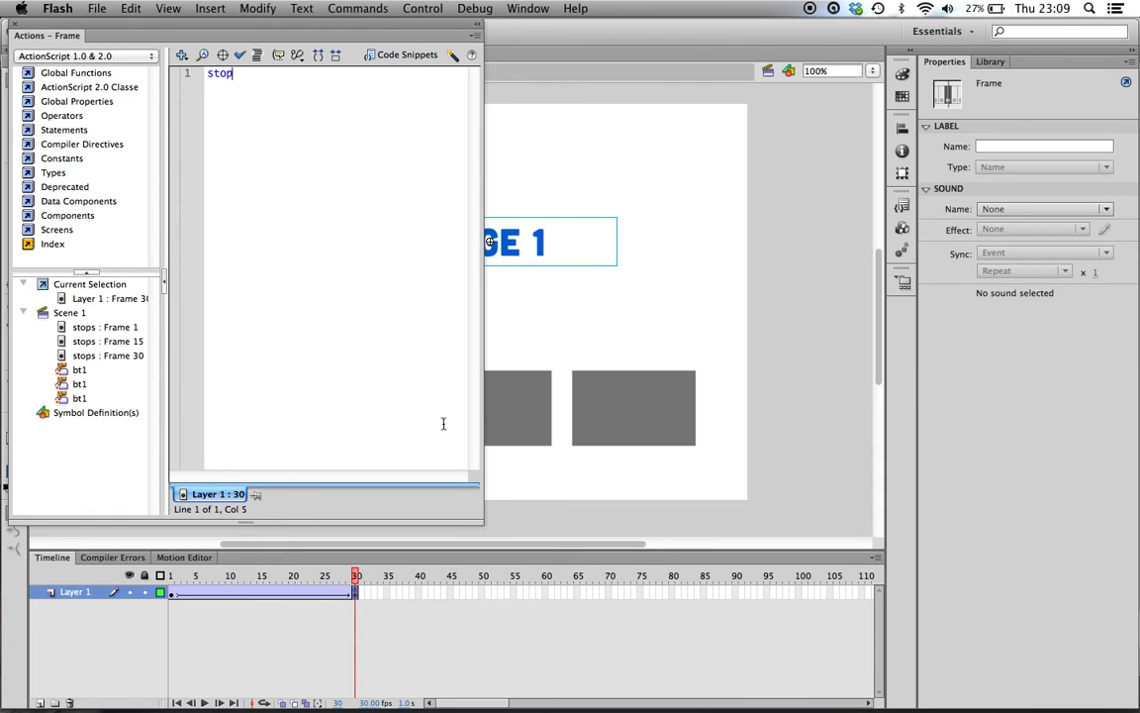
pyautogui.write('();')
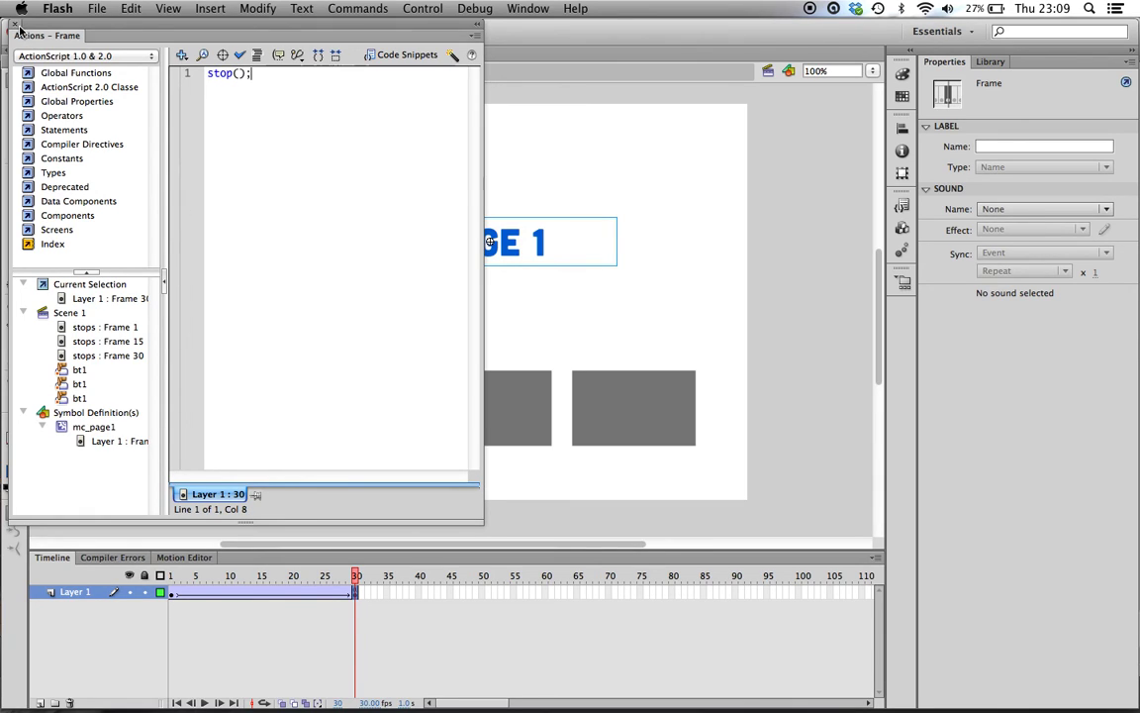
pyautogui.click(14, 25)
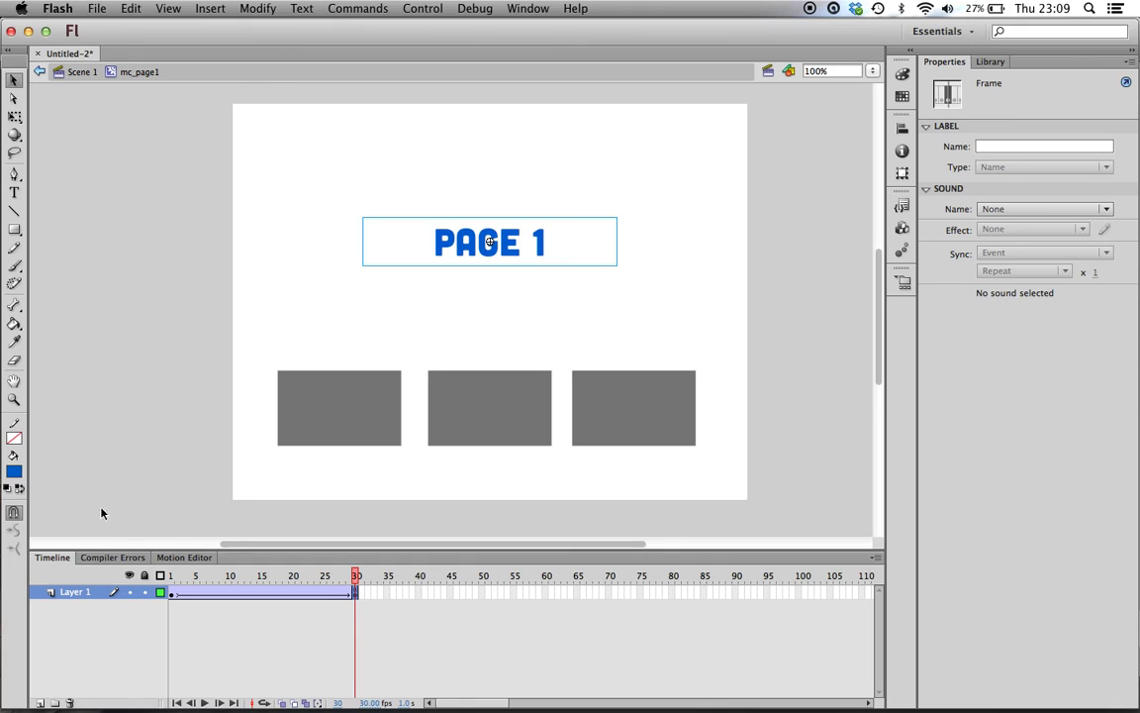
# Step: Back in Scene 1, test the movie, switching to PAGE 2, PAGE 3, then PAGE 1 fading in
pyautogui.click(82, 72)
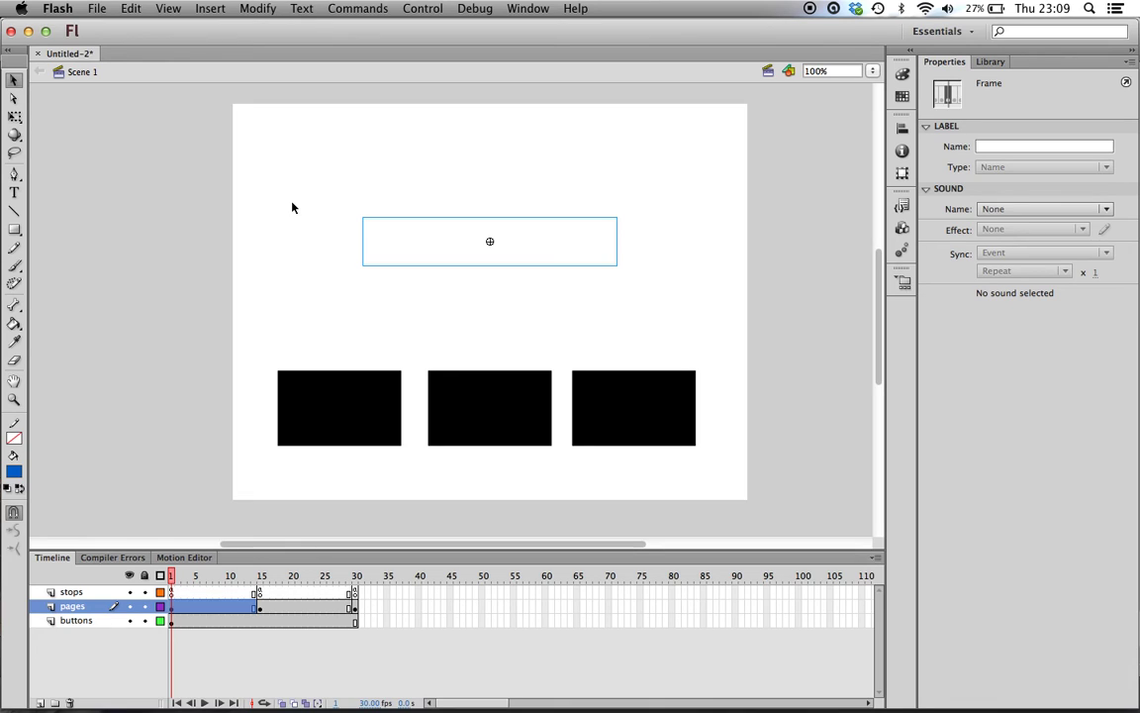
pyautogui.press('super+Return')
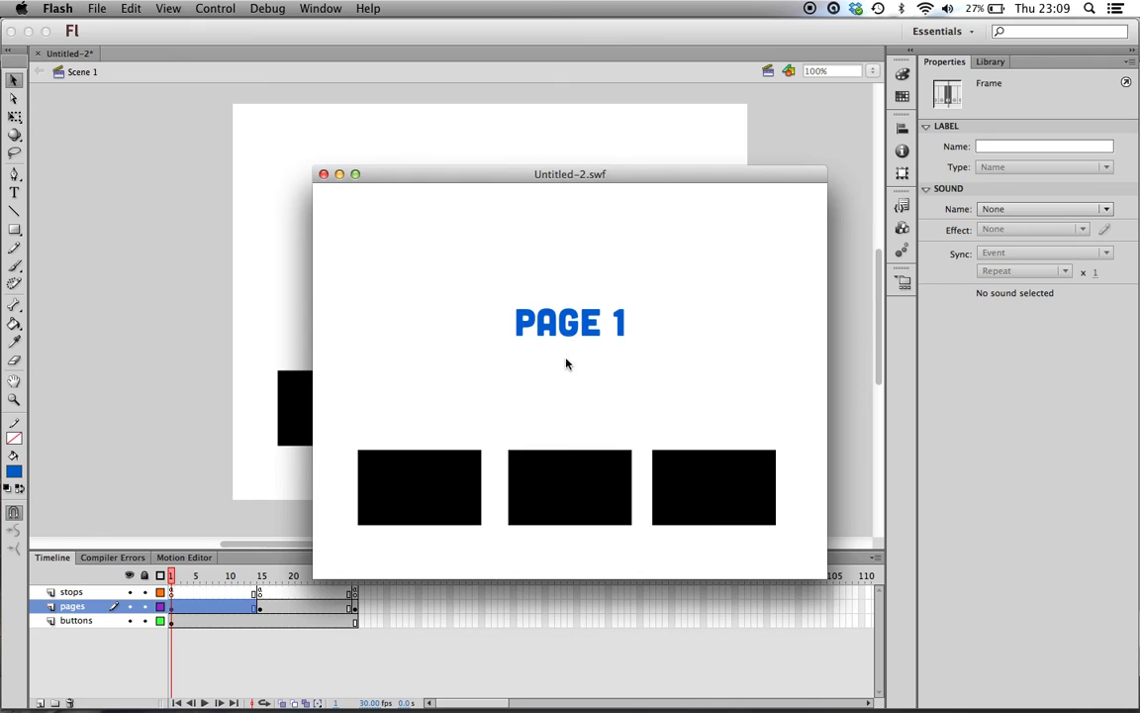
pyautogui.click(623, 499)
pyautogui.click(692, 491)
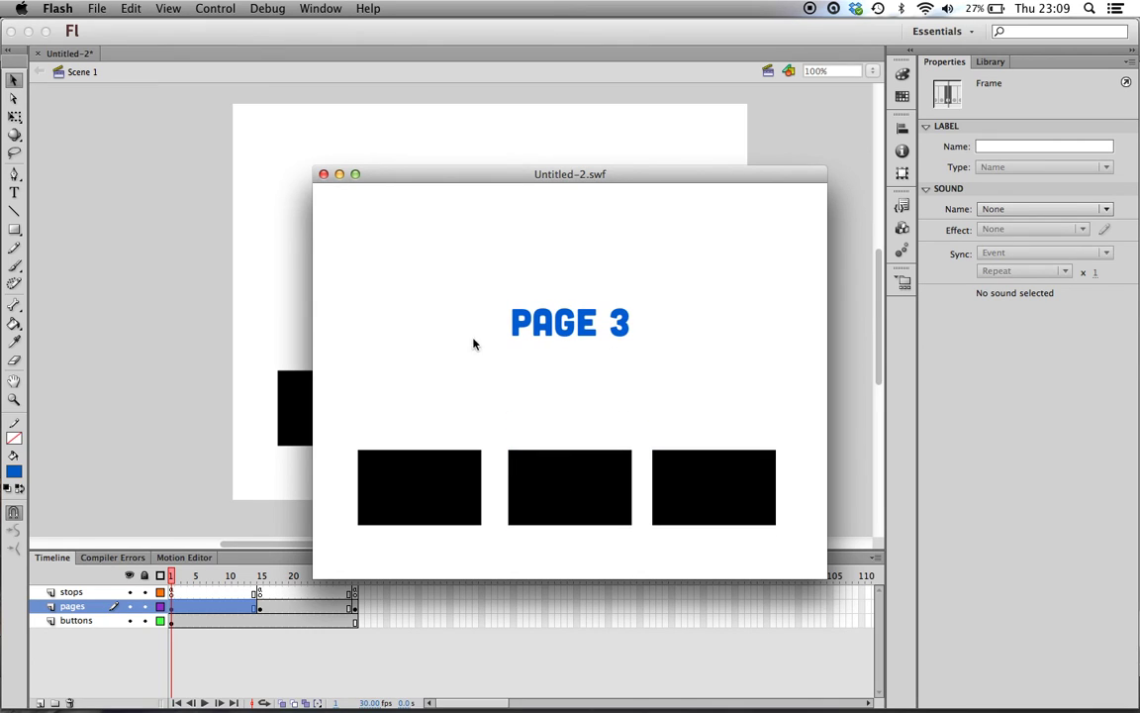
pyautogui.click(427, 466)
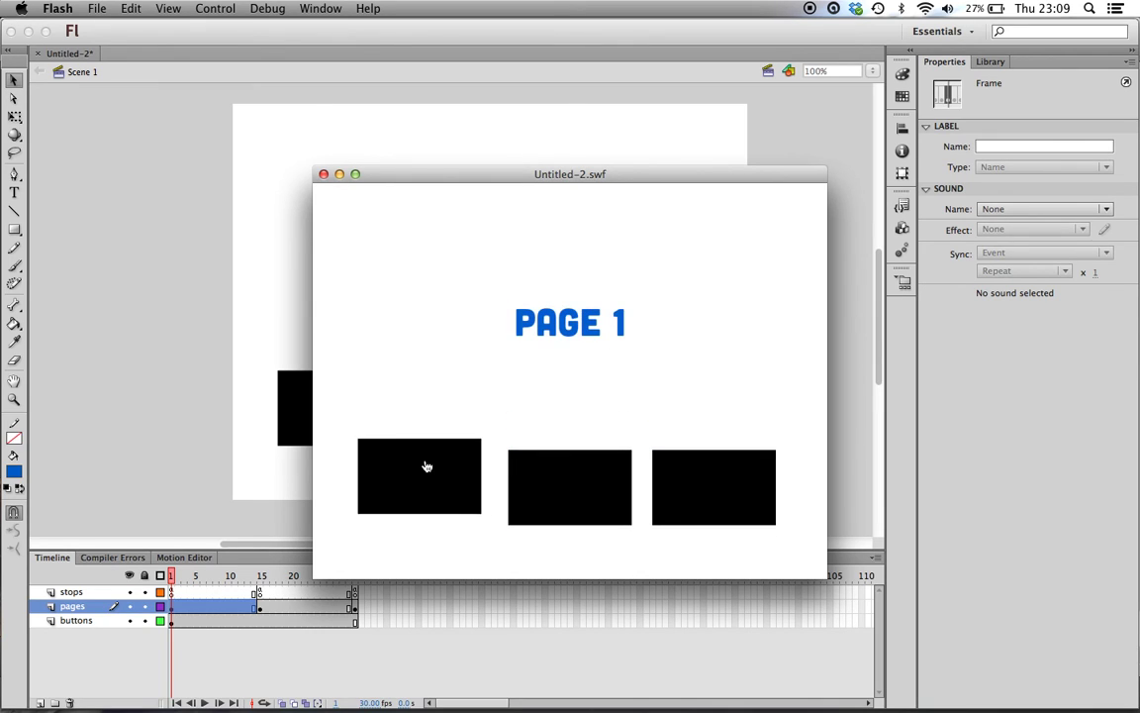
pyautogui.click(323, 175)
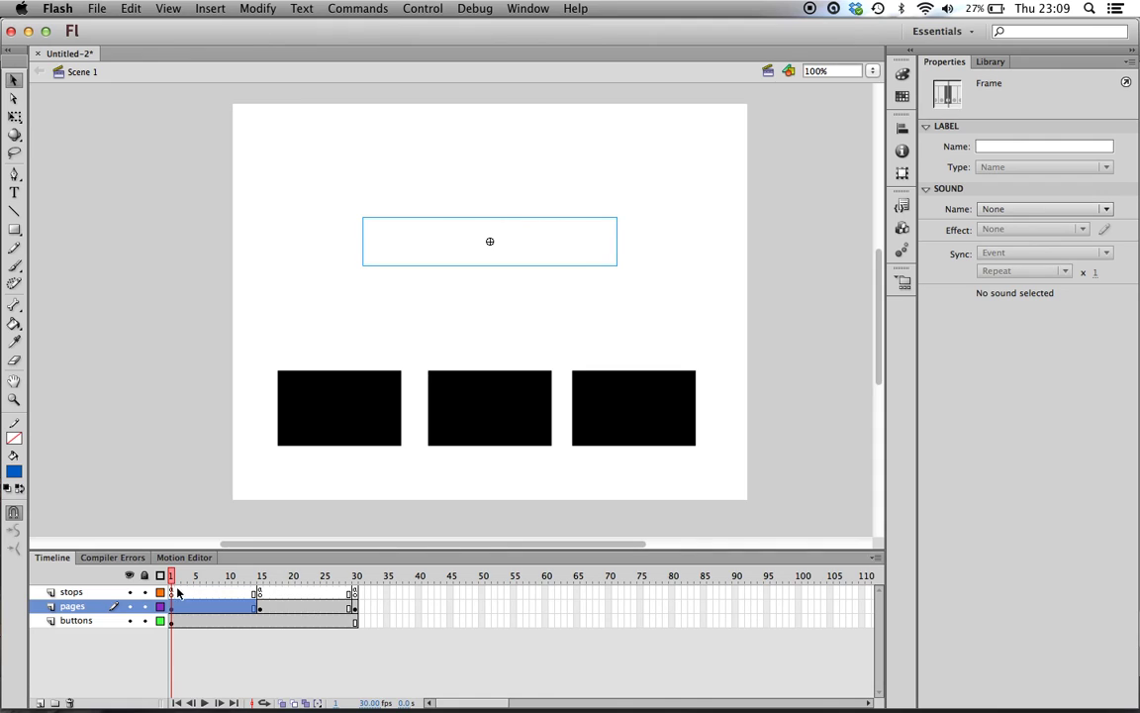
# Step: Select the bt1 button and stops frame 1, then show the Library's five symbols
pyautogui.click(365, 399)
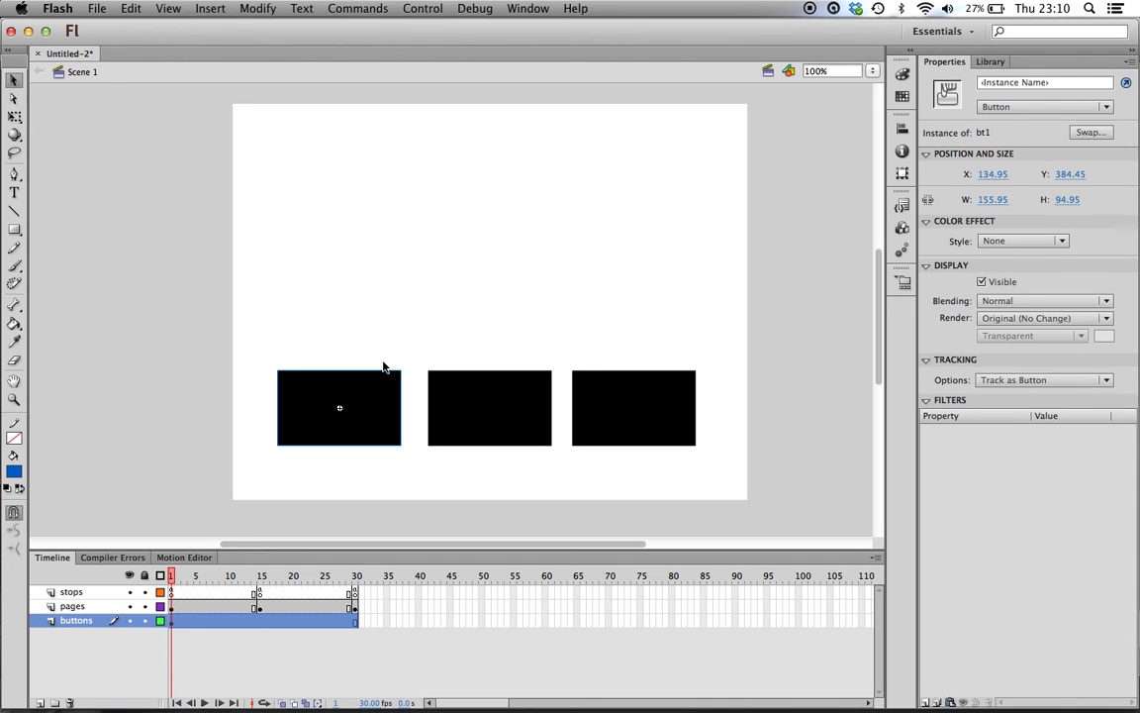
pyautogui.click(171, 592)
pyautogui.click(991, 62)
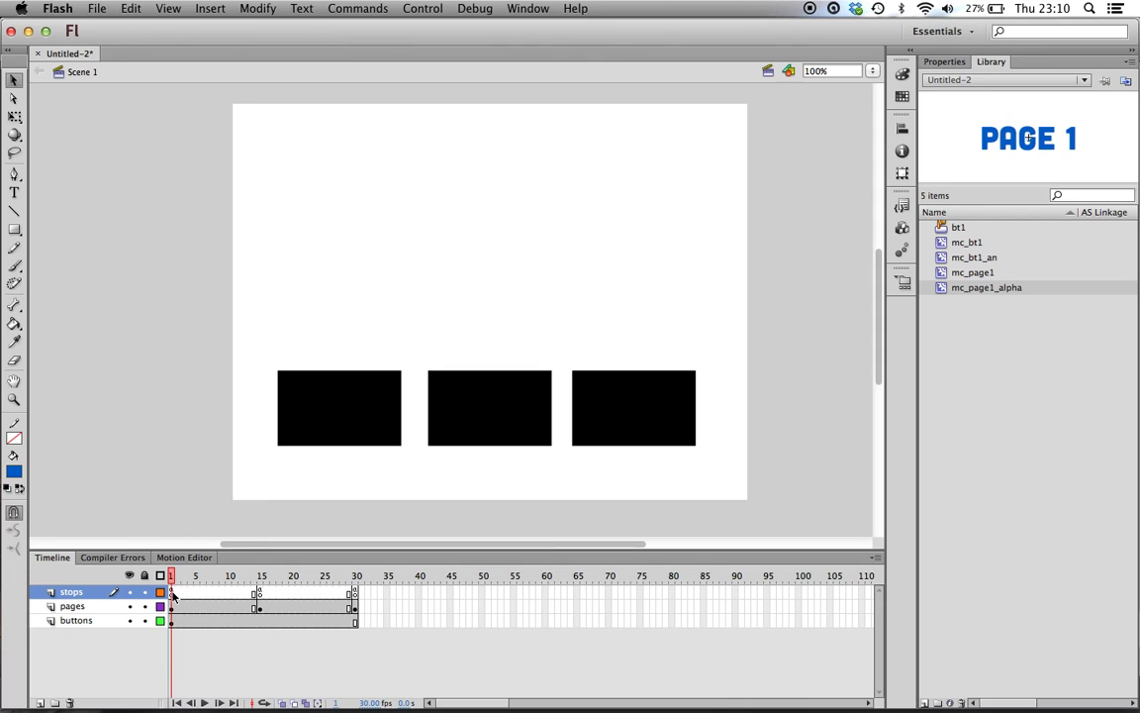
pyautogui.click(72, 606)
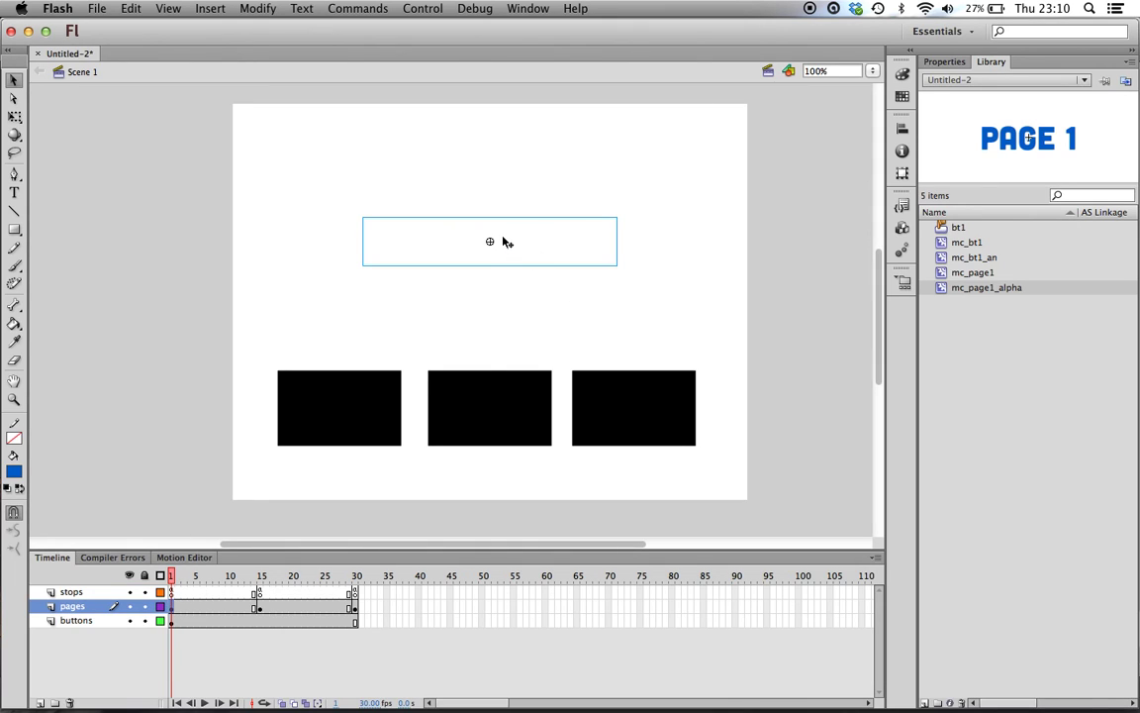
pyautogui.doubleClick(503, 241)
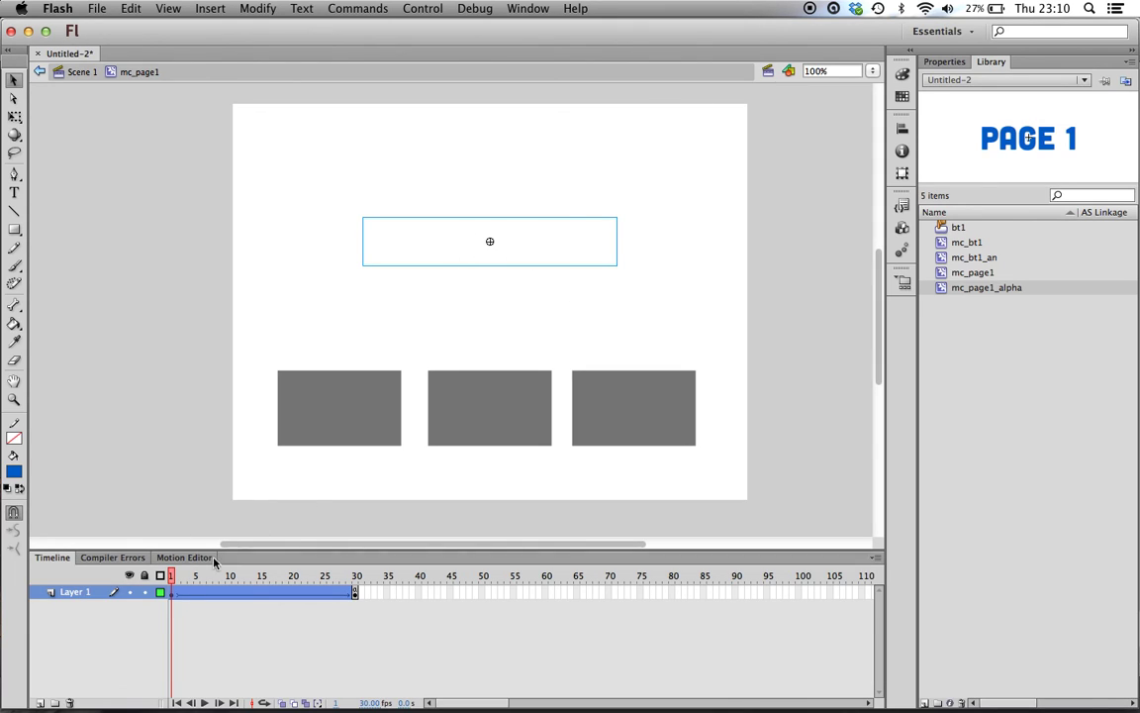
pyautogui.moveTo(172, 575); pyautogui.dragTo(370, 588)
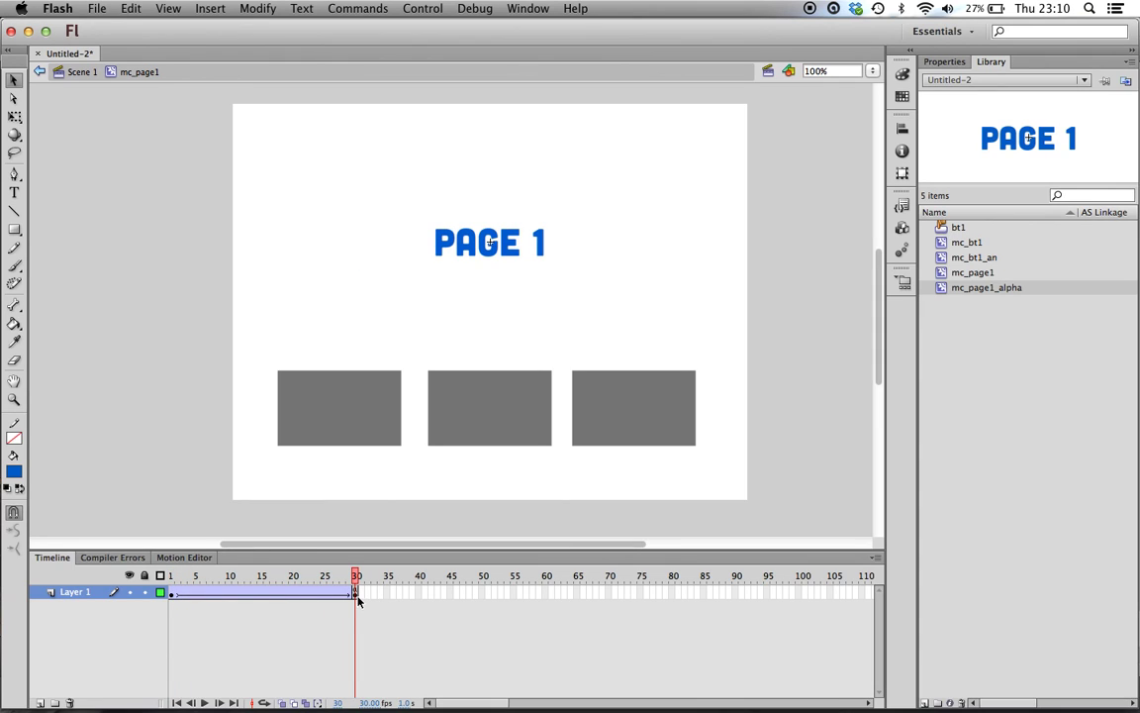
pyautogui.click(359, 597)
pyautogui.doubleClick(483, 244)
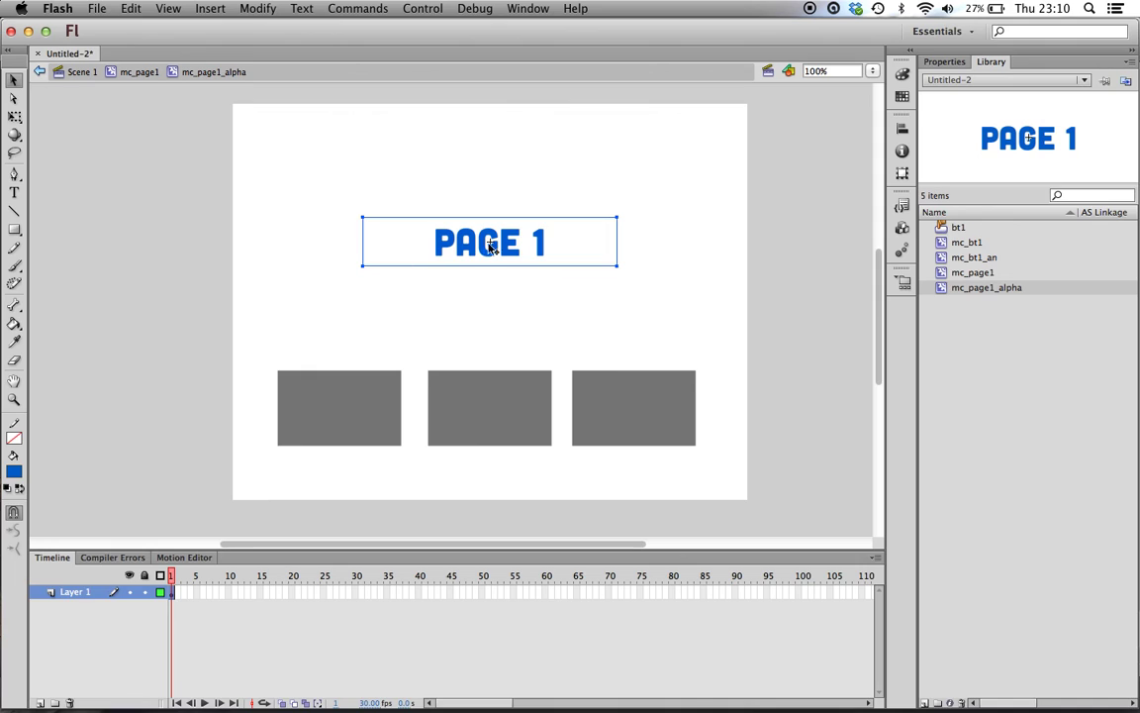
pyautogui.click(948, 63)
pyautogui.click(129, 156)
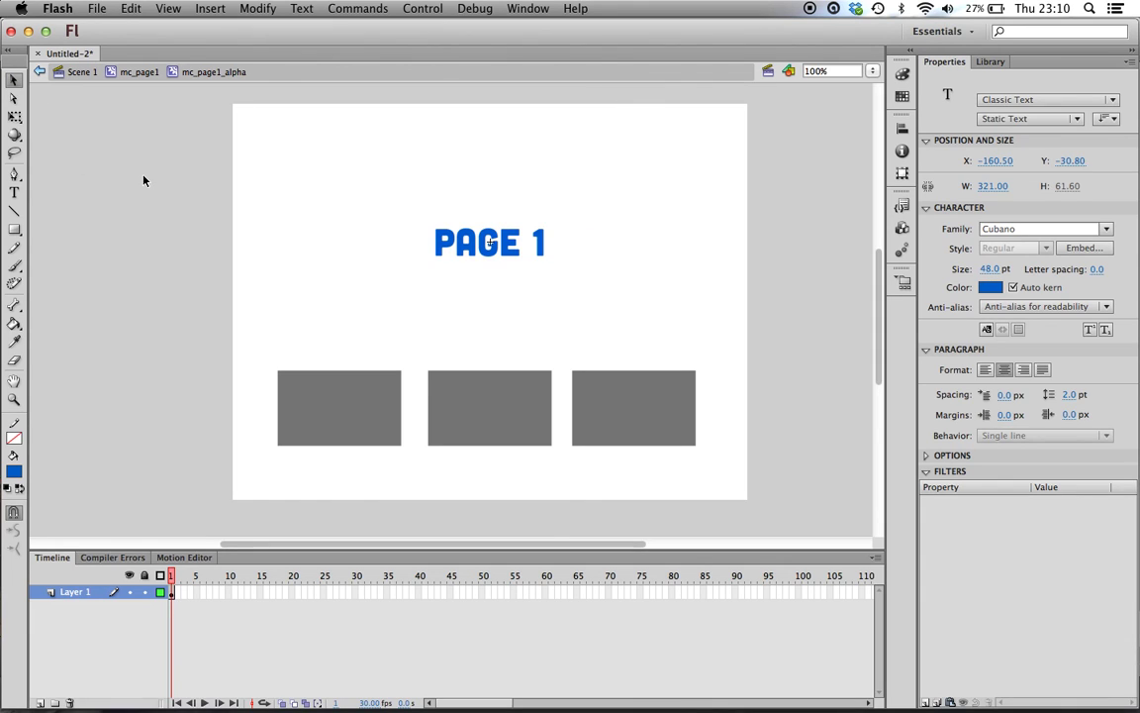
pyautogui.doubleClick(128, 155)
pyautogui.doubleClick(129, 155)
pyautogui.click(167, 288)
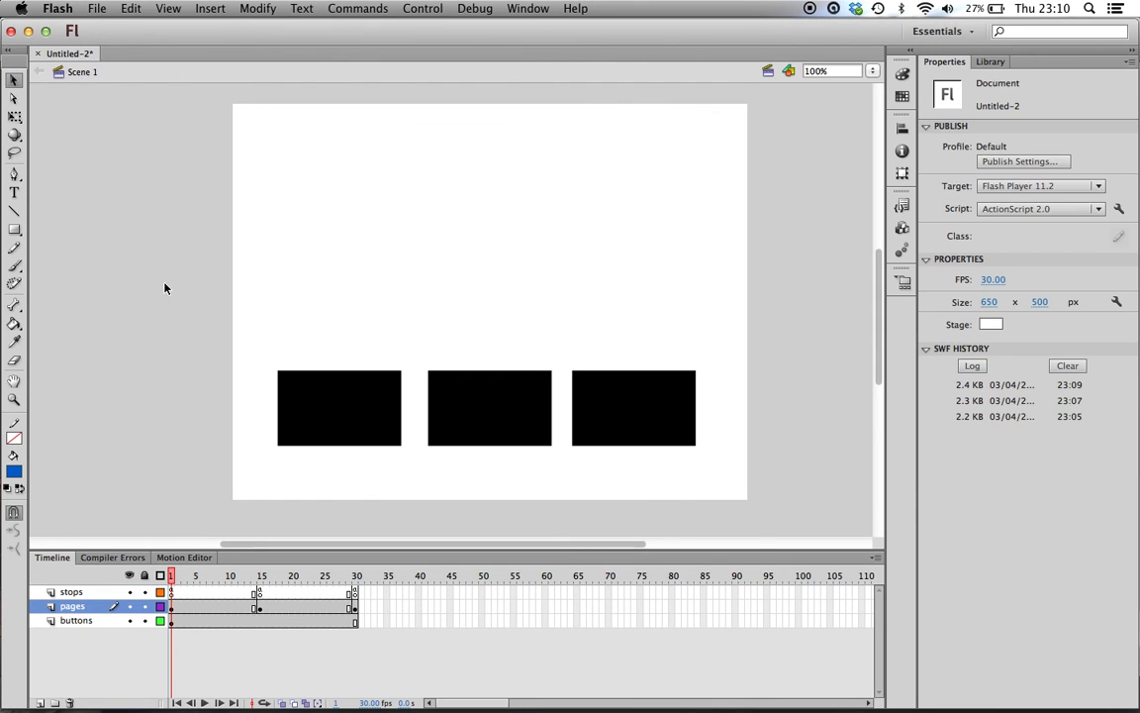